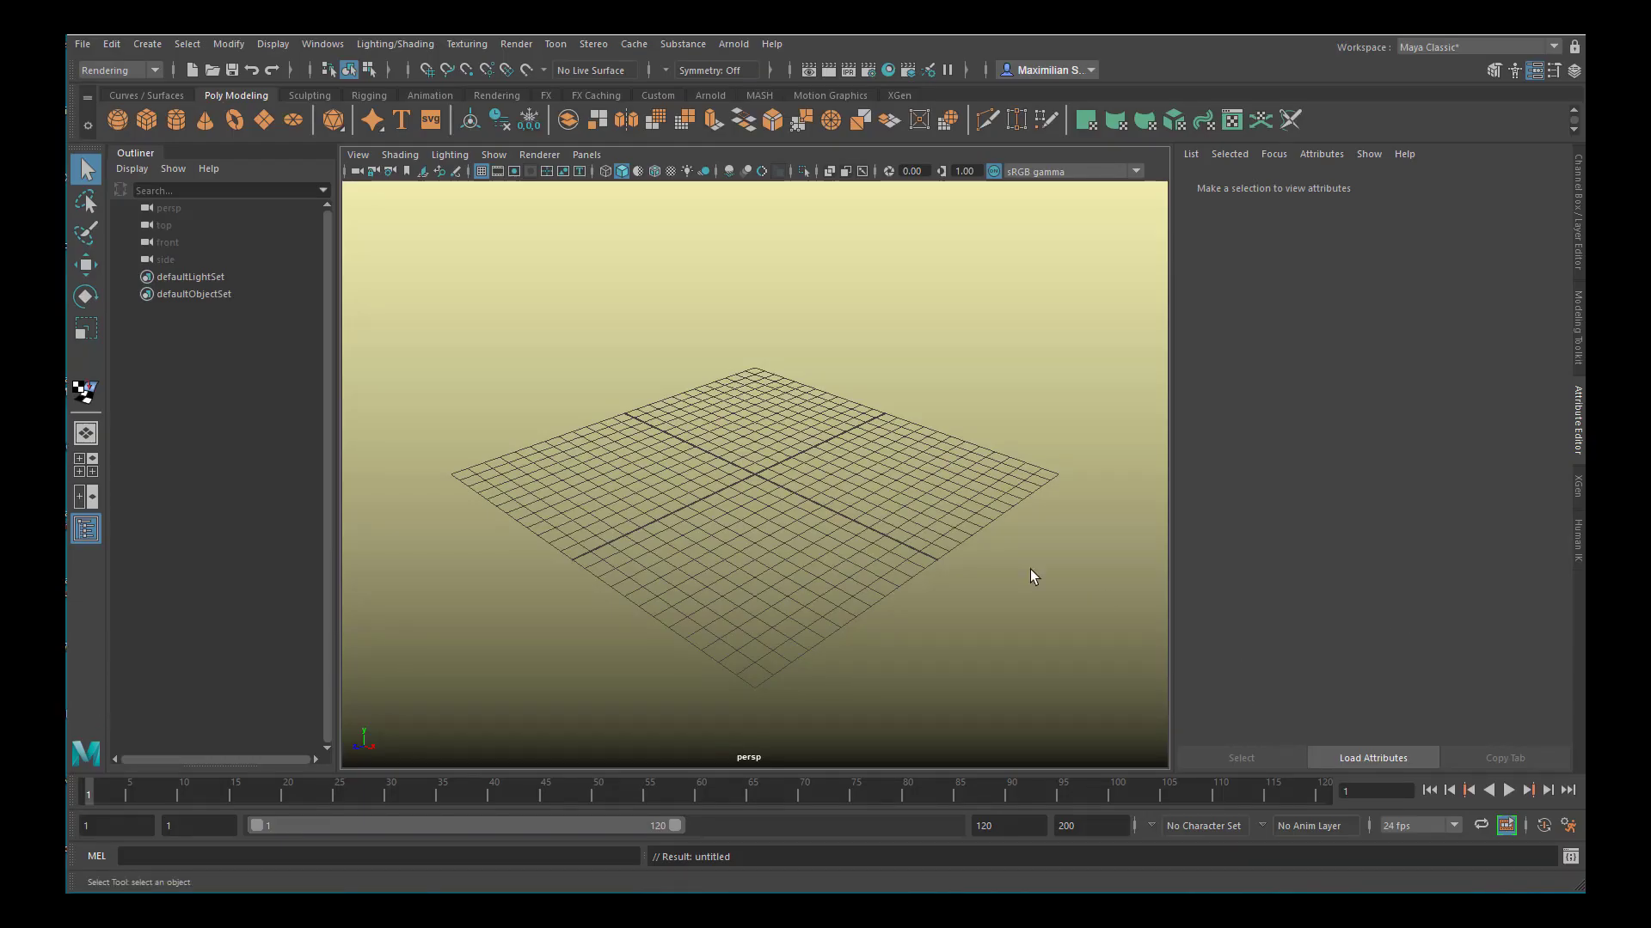
Create a polygon sphere at the grid's centre and scale it uniformly to about 8.32
{"action": "left_click", "coordinate": [119, 122]}
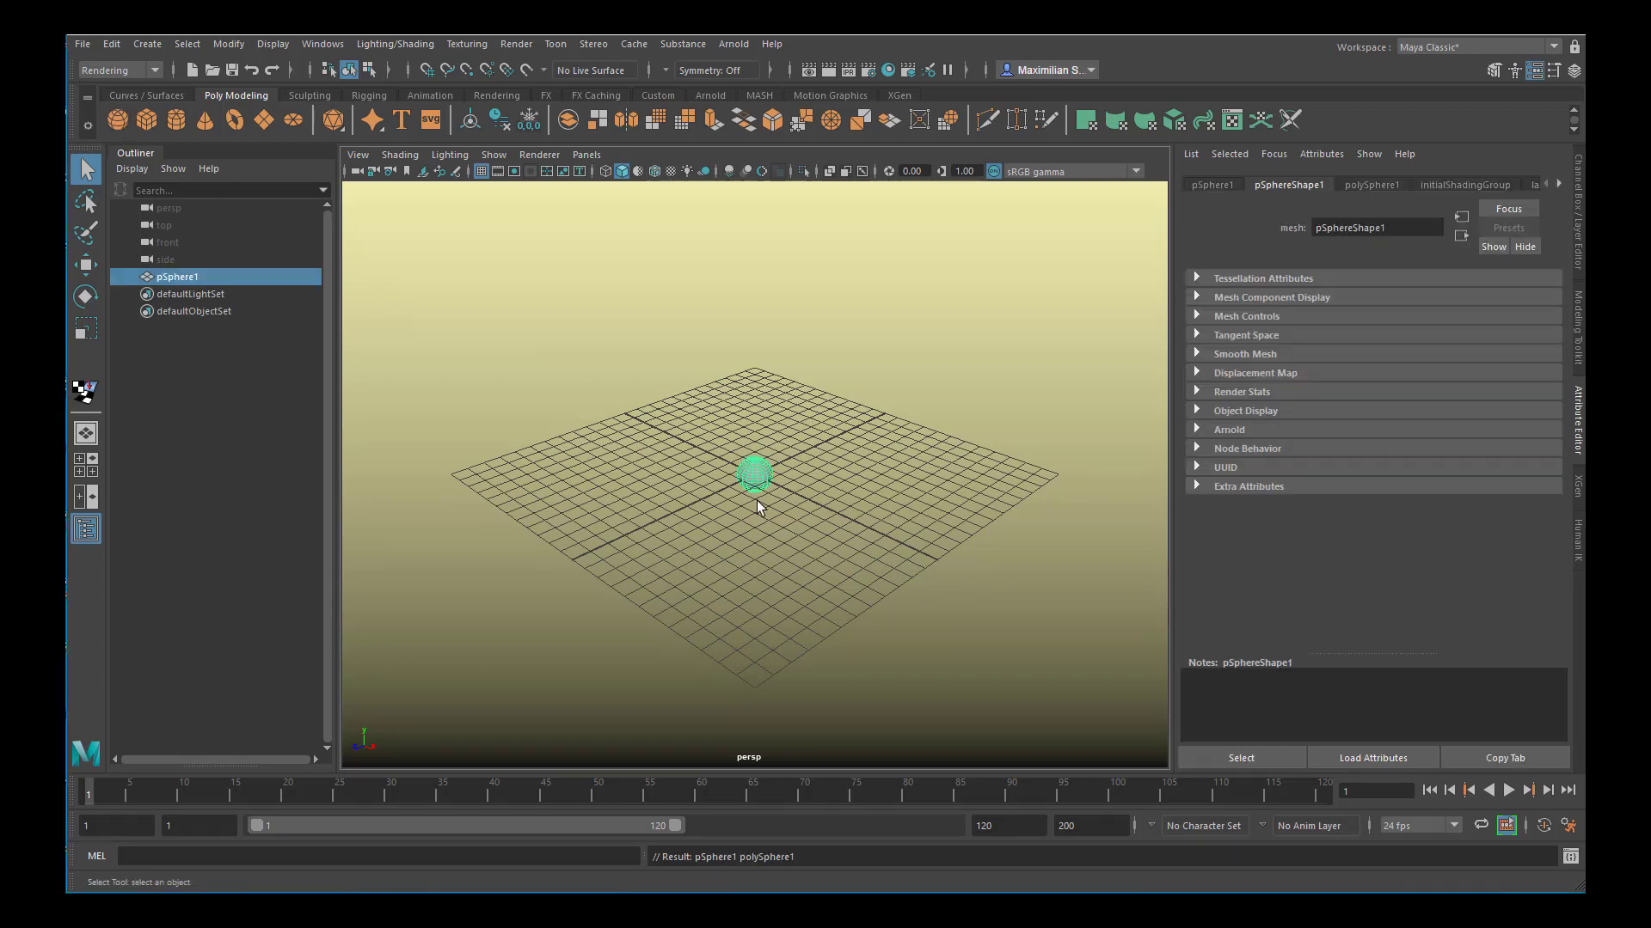
{"action": "key", "text": "r"}
{"action": "left_click_drag", "start_coordinate": [755, 474], "coordinate": [900, 599]}
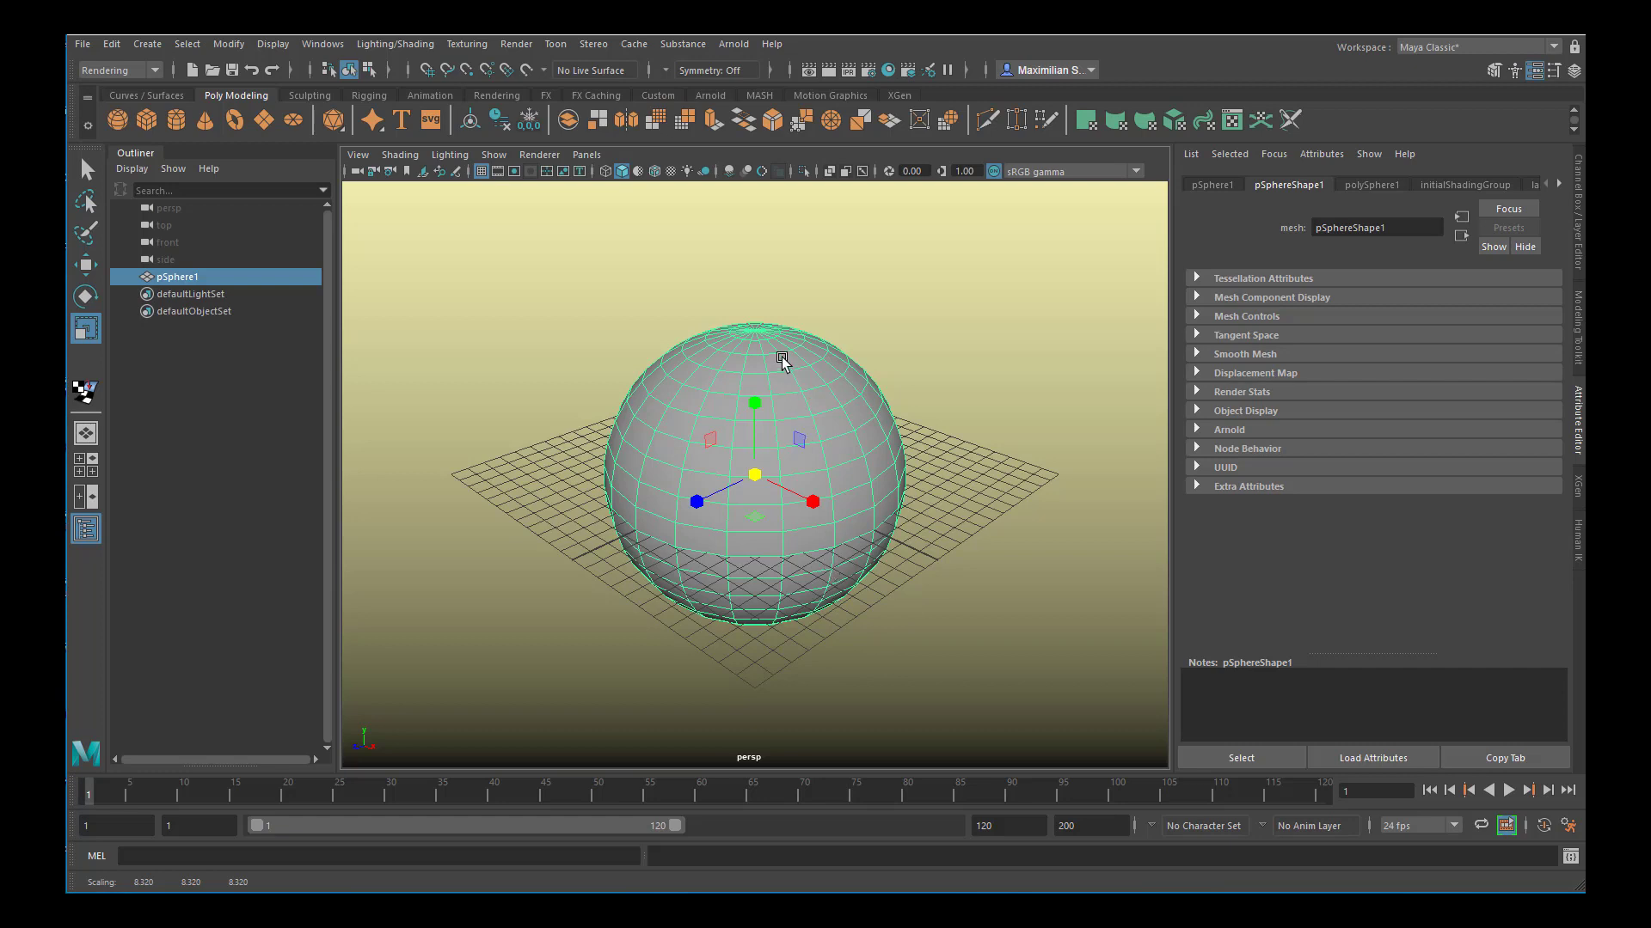
Assign a new Arnold aiStandardSurface material to the sphere
{"action": "right_click_drag", "start_coordinate": [782, 361], "coordinate": [808, 805]}
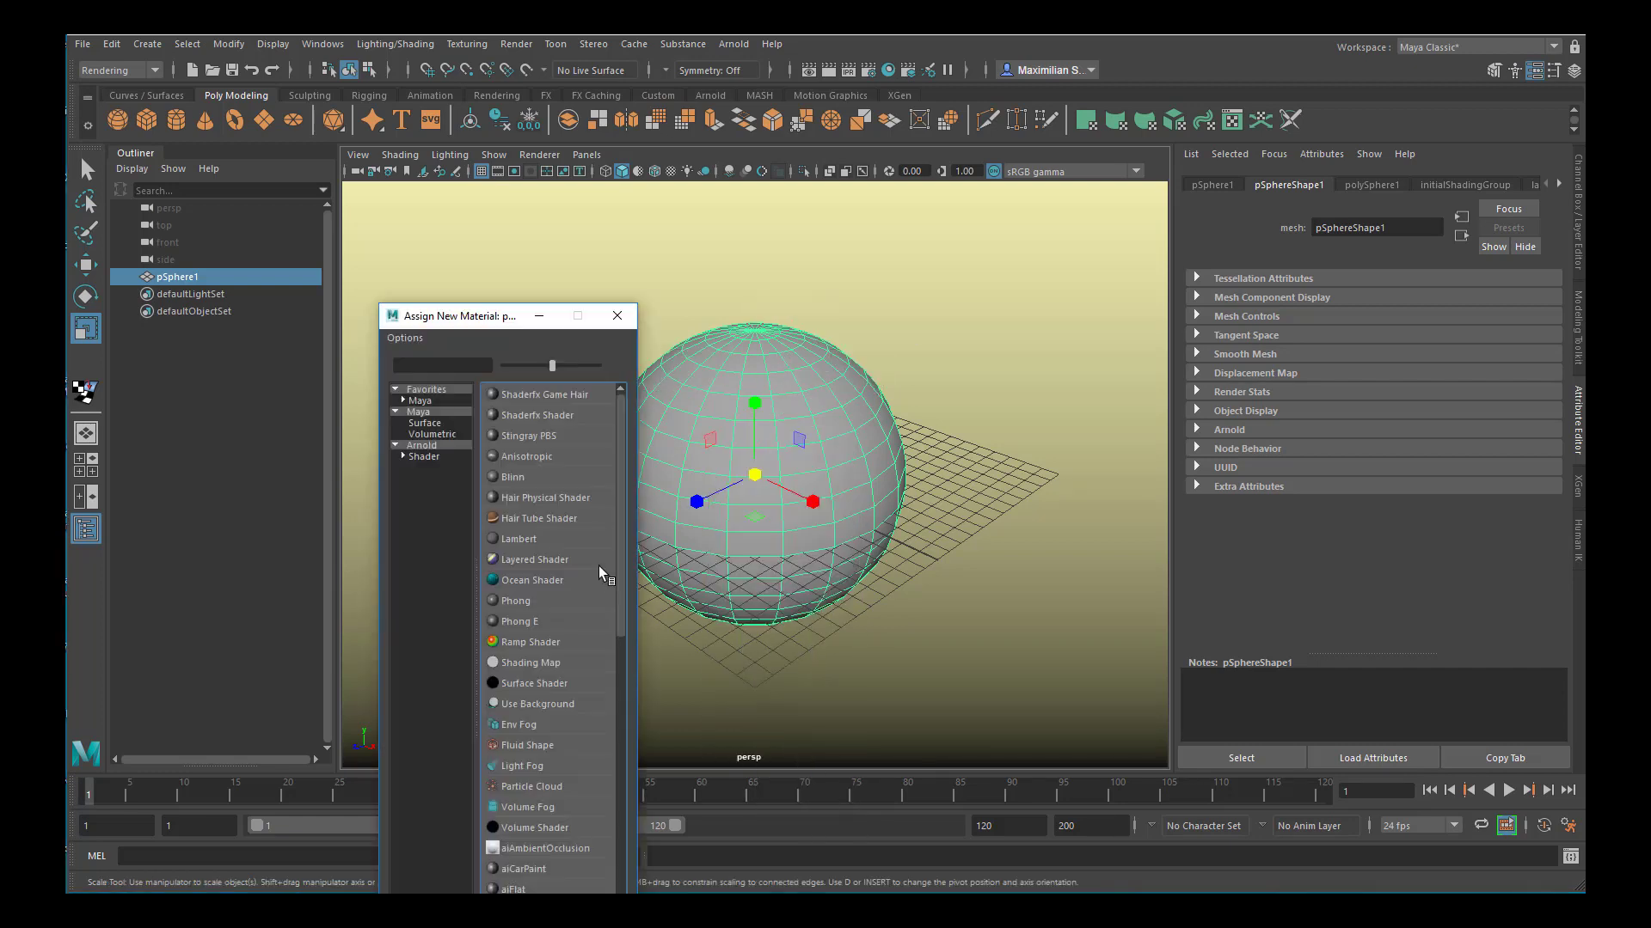
{"action": "left_click", "coordinate": [421, 445]}
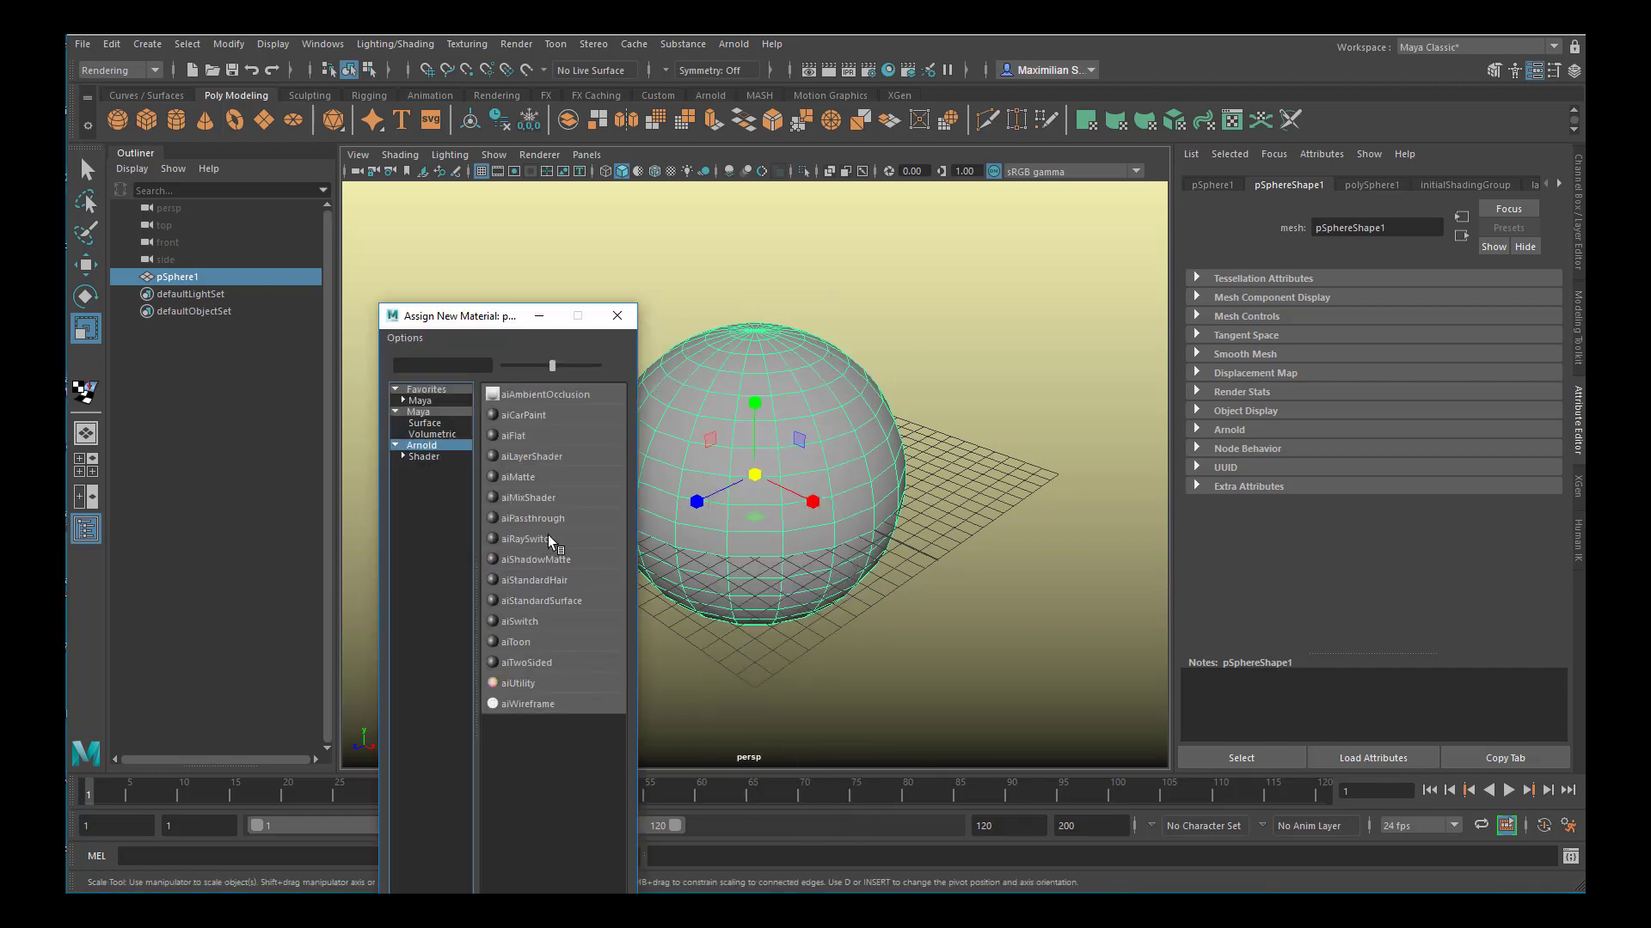
{"action": "left_click", "coordinate": [548, 600]}
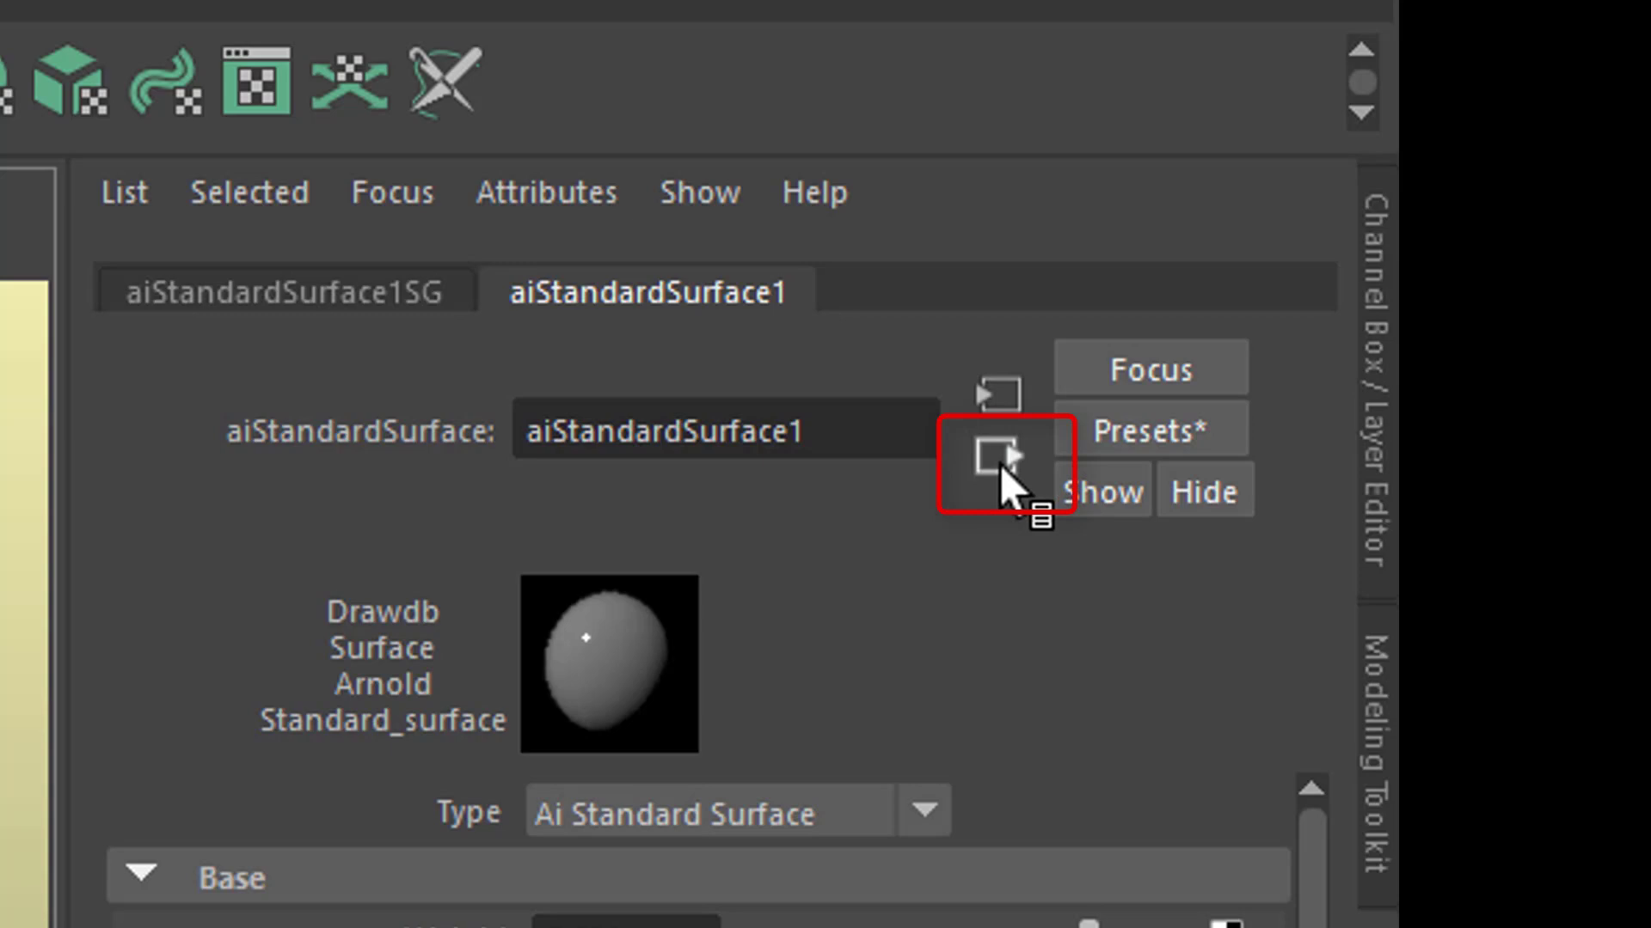
Connect a new Arnold aiStandardVolume shader to the volume material of the sphere's shading group
{"action": "left_click", "coordinate": [999, 464]}
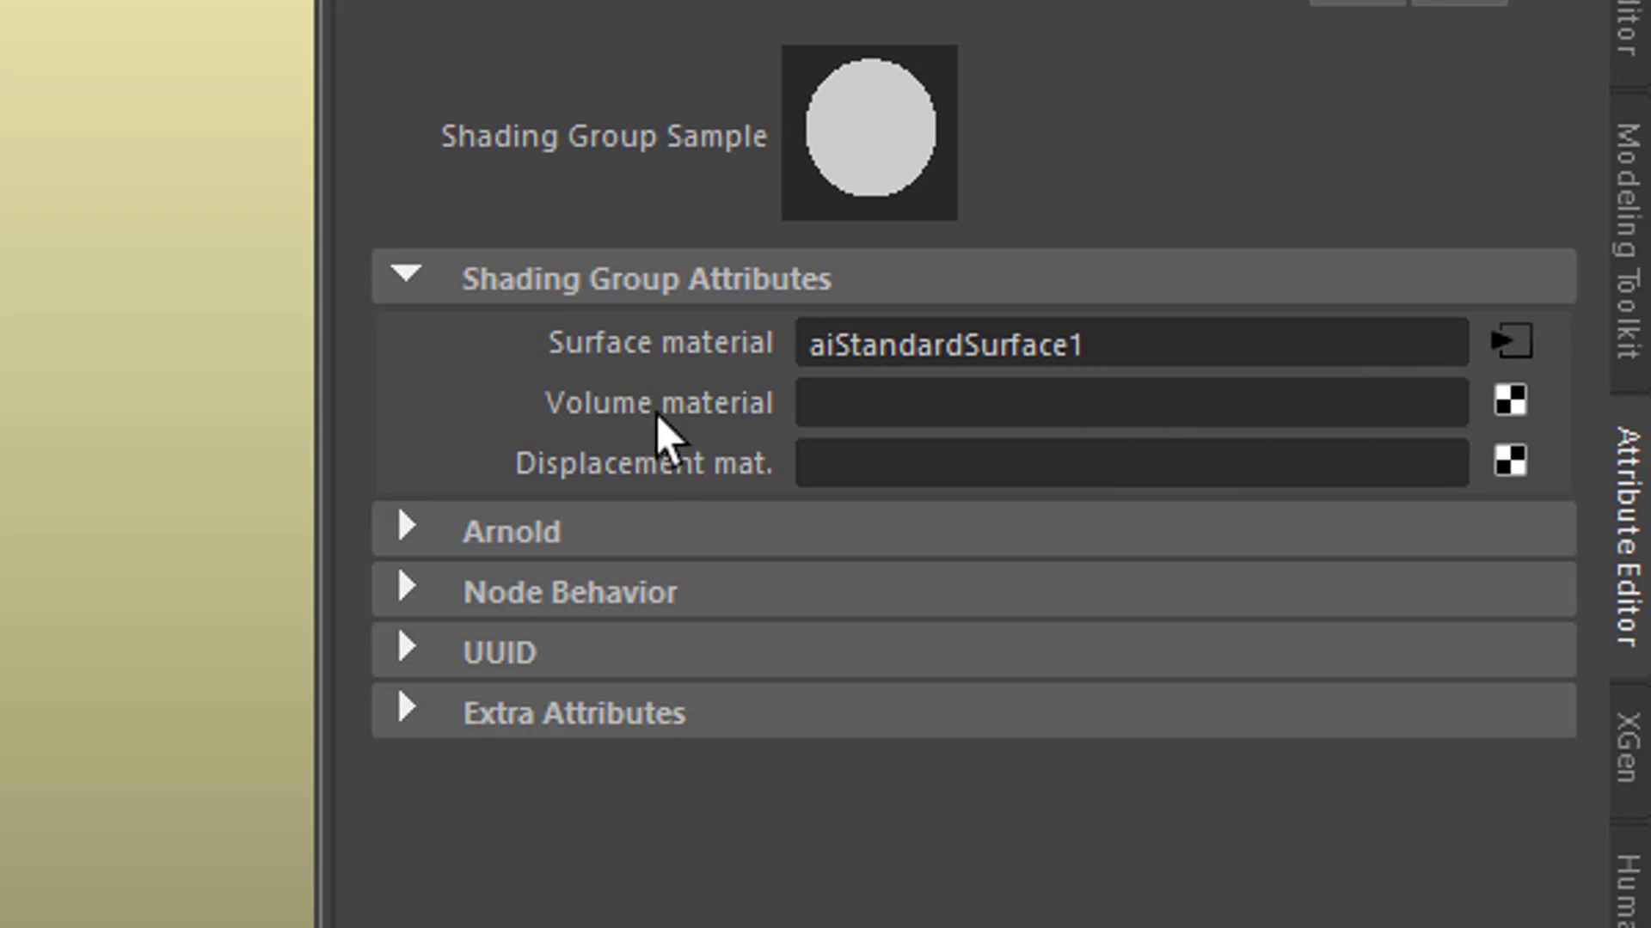
{"action": "left_click", "coordinate": [1512, 403]}
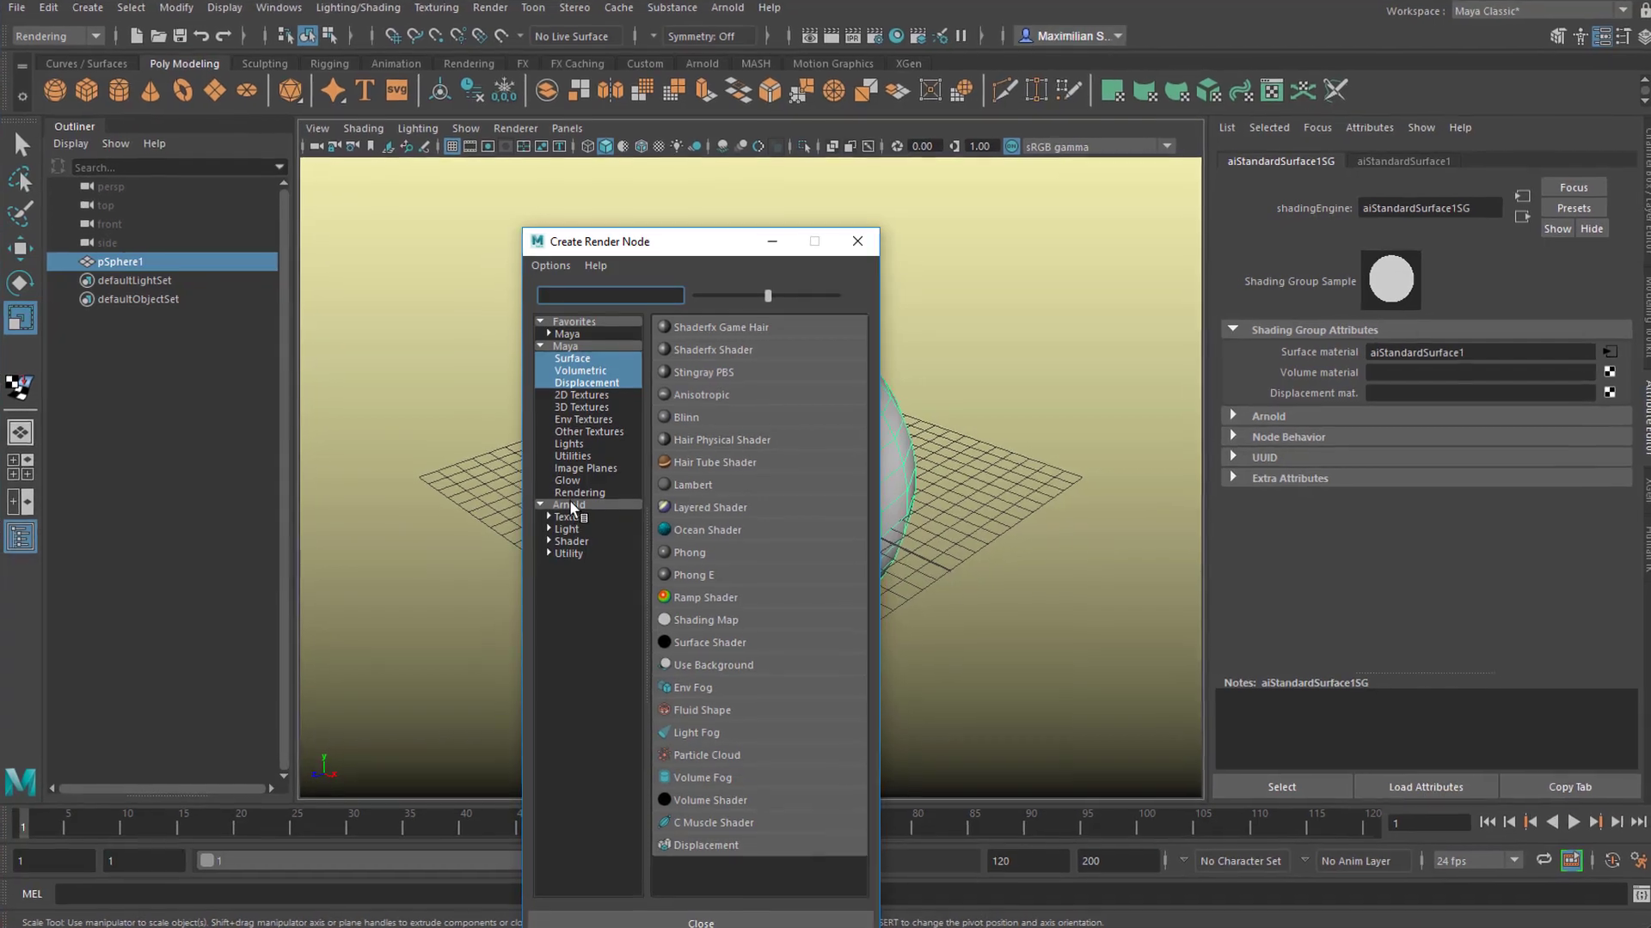
{"action": "left_click", "coordinate": [571, 505]}
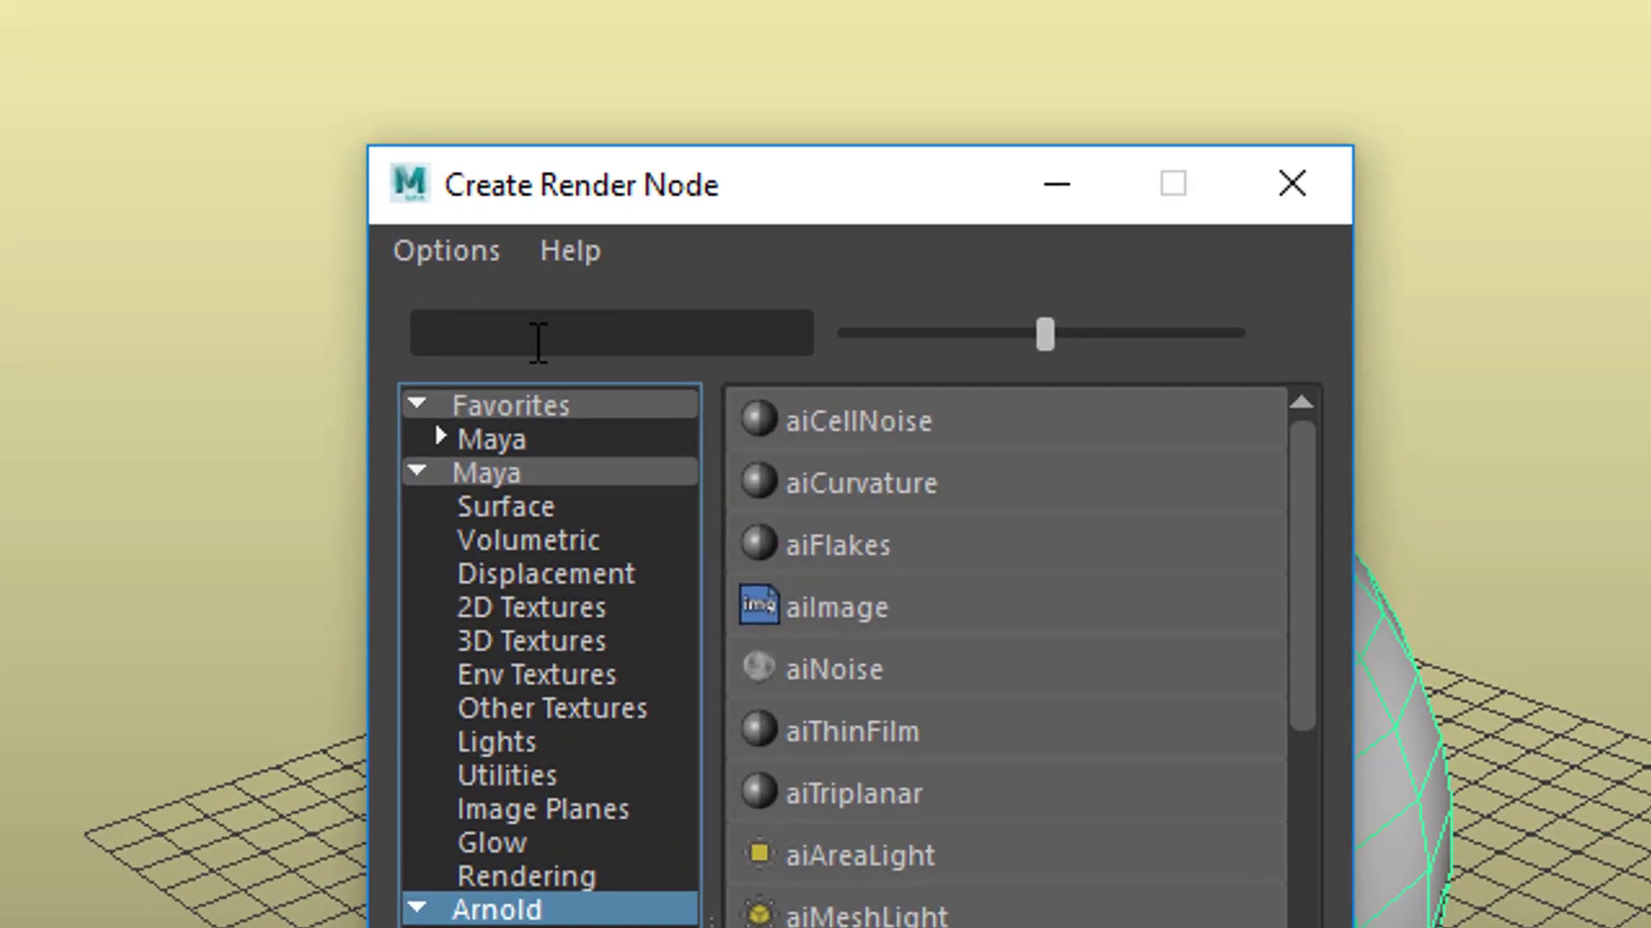
{"action": "left_click", "coordinate": [538, 337]}
{"action": "type", "text": "v"}
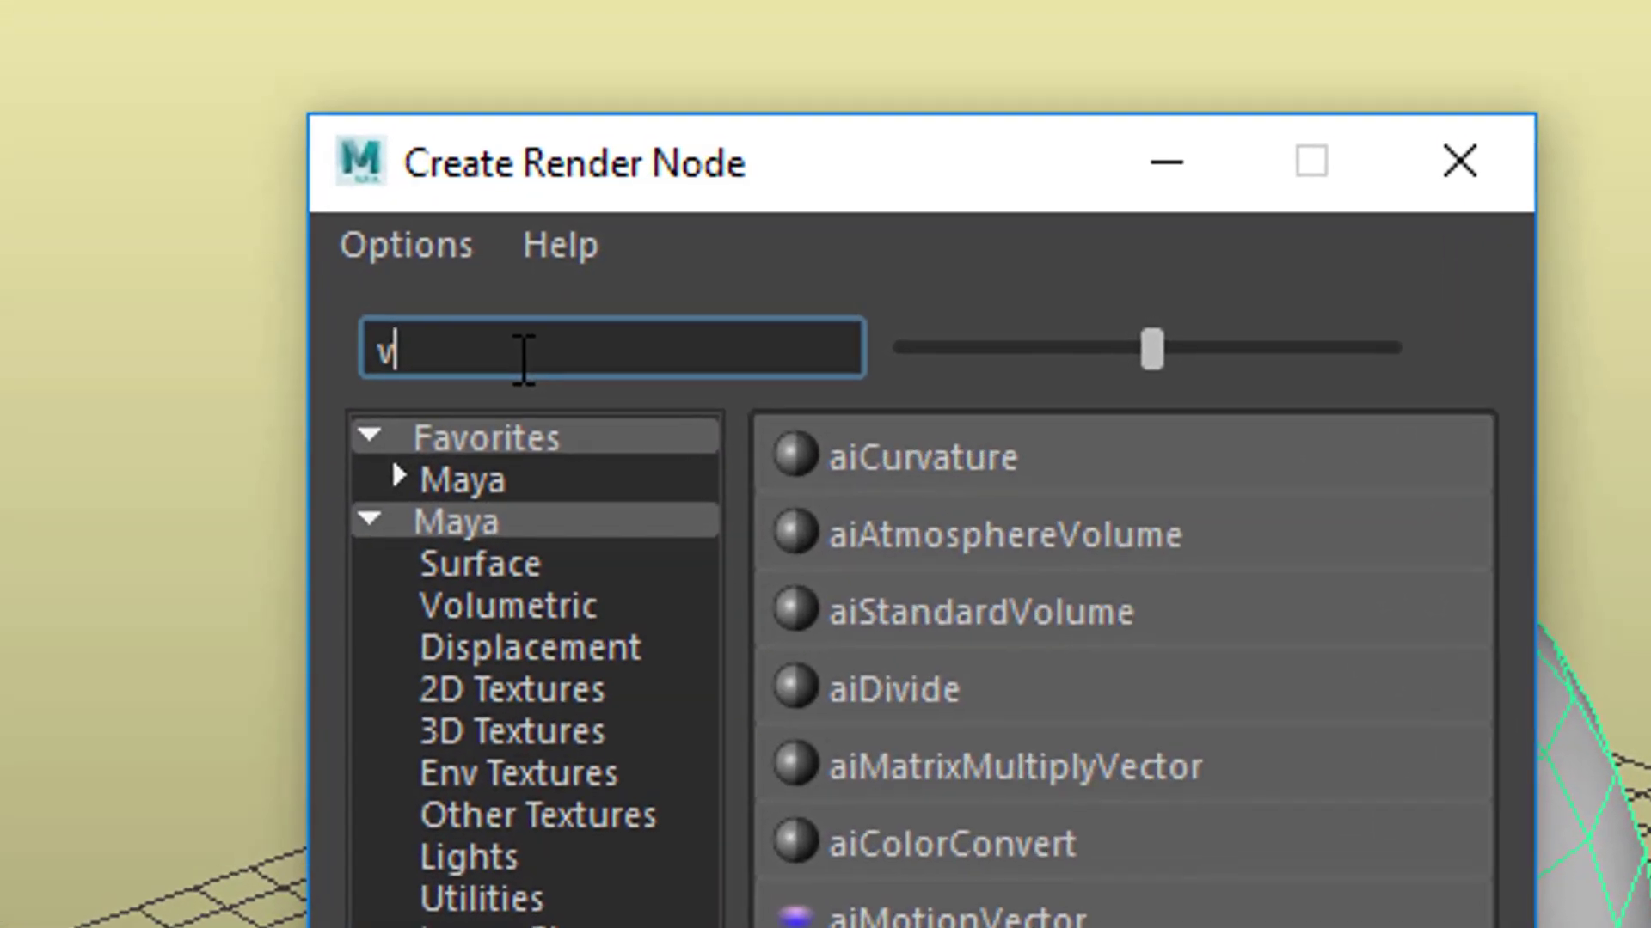
{"action": "type", "text": "olu"}
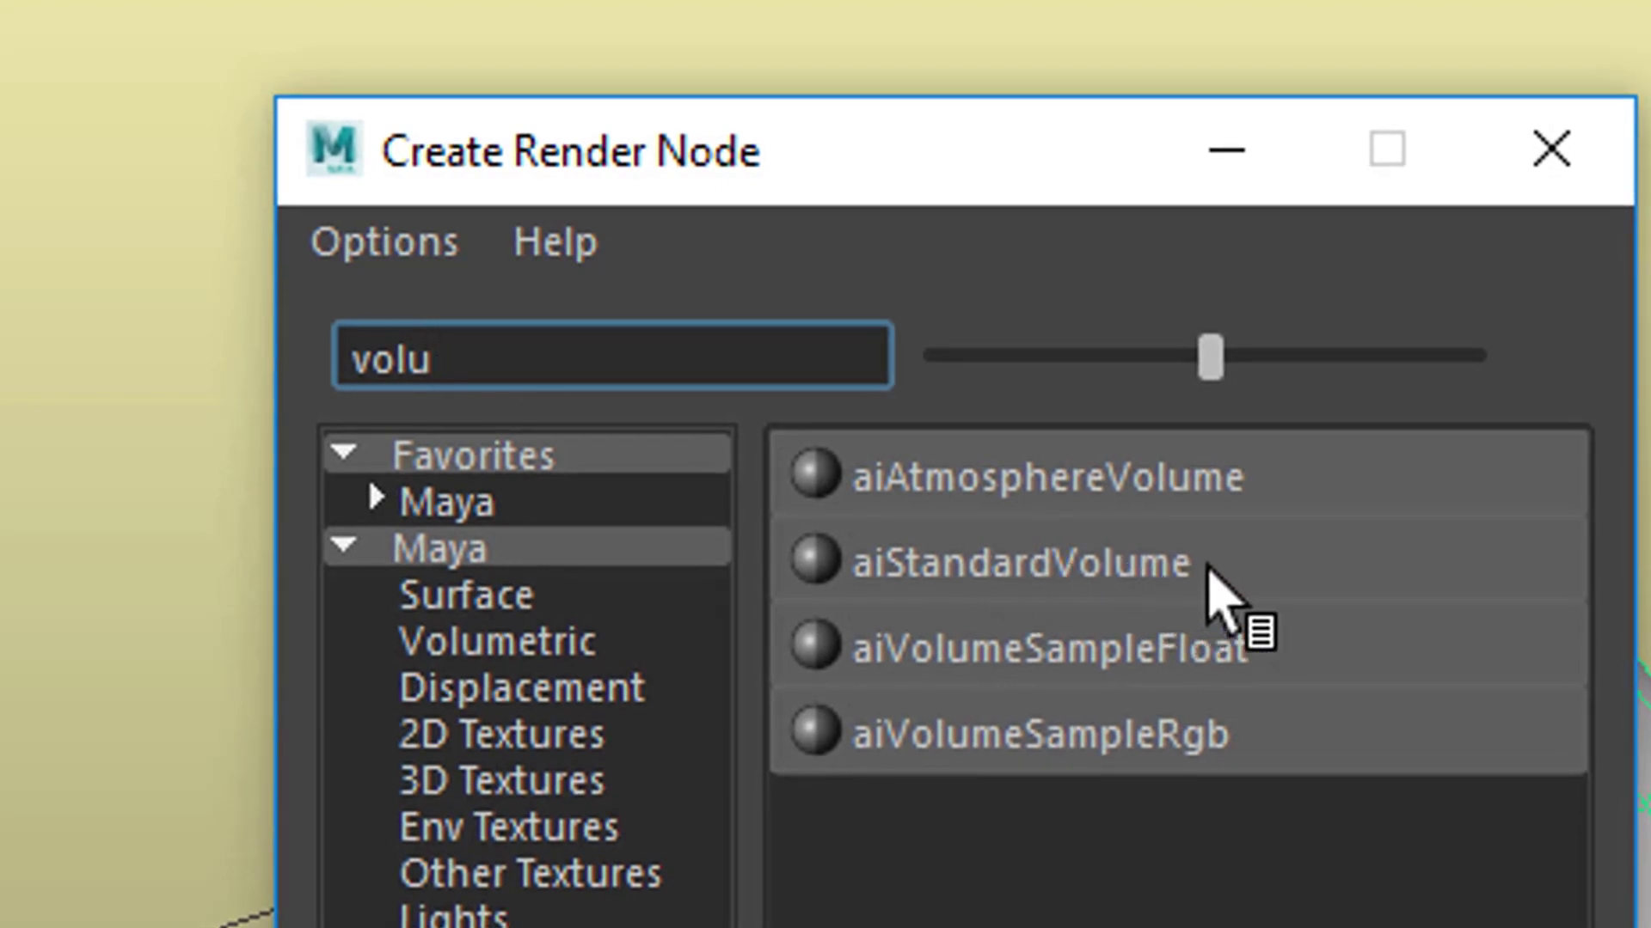
{"action": "left_click", "coordinate": [1209, 569]}
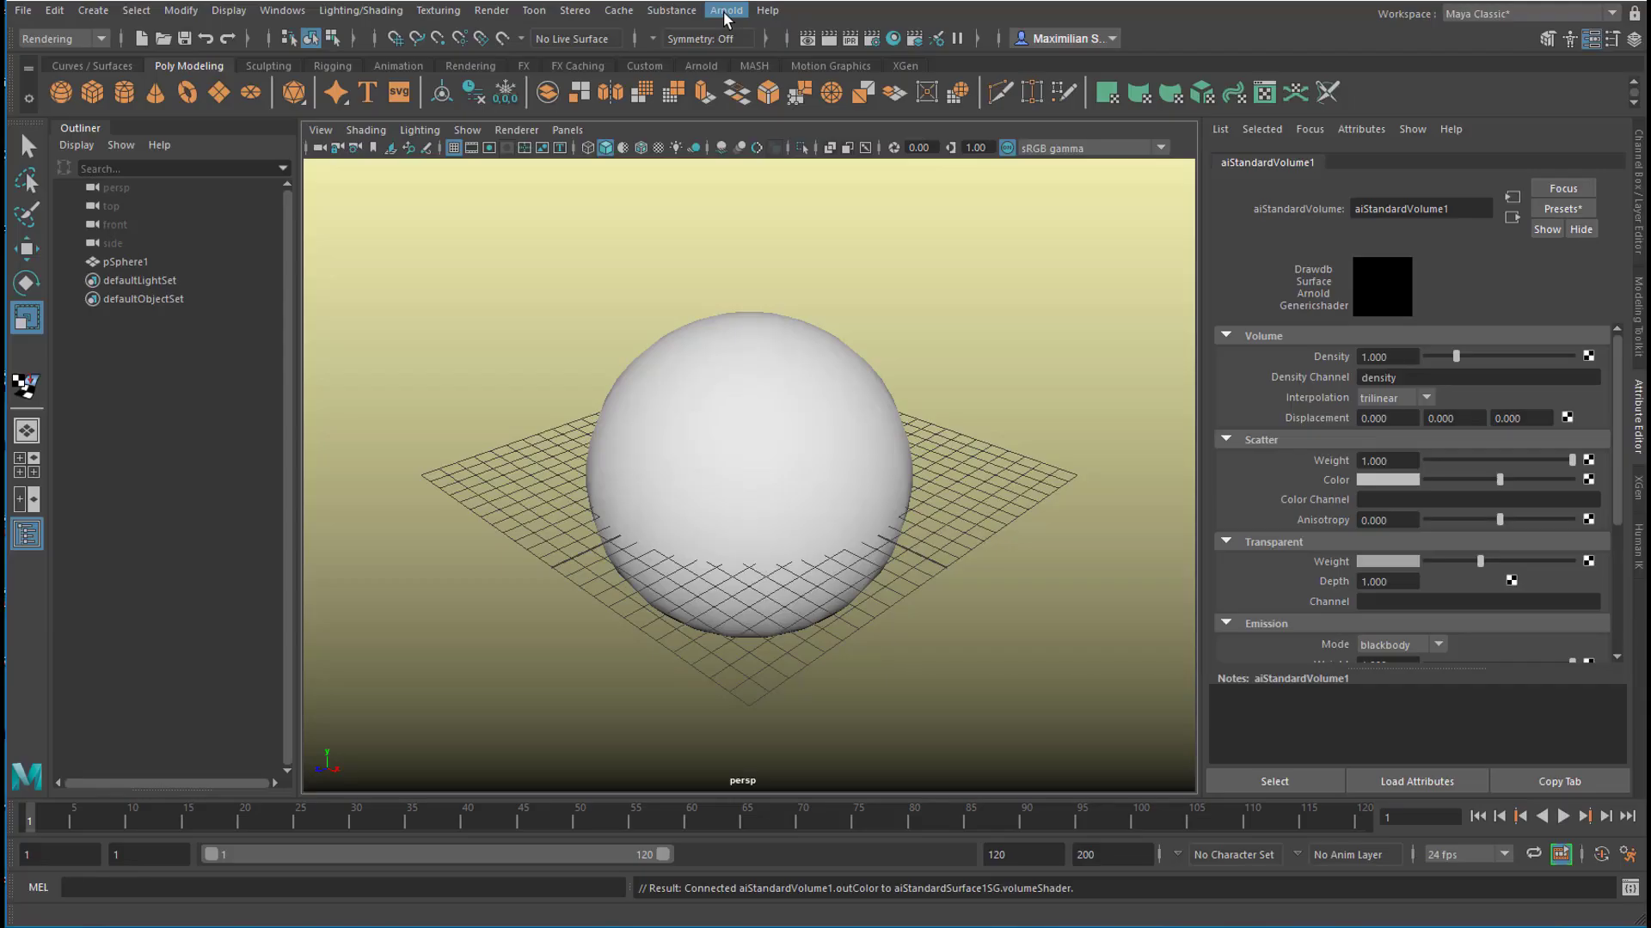
Add an Arnold skydome light to the scene
{"action": "left_click", "coordinate": [726, 10]}
{"action": "mouse_move", "coordinate": [772, 93]}
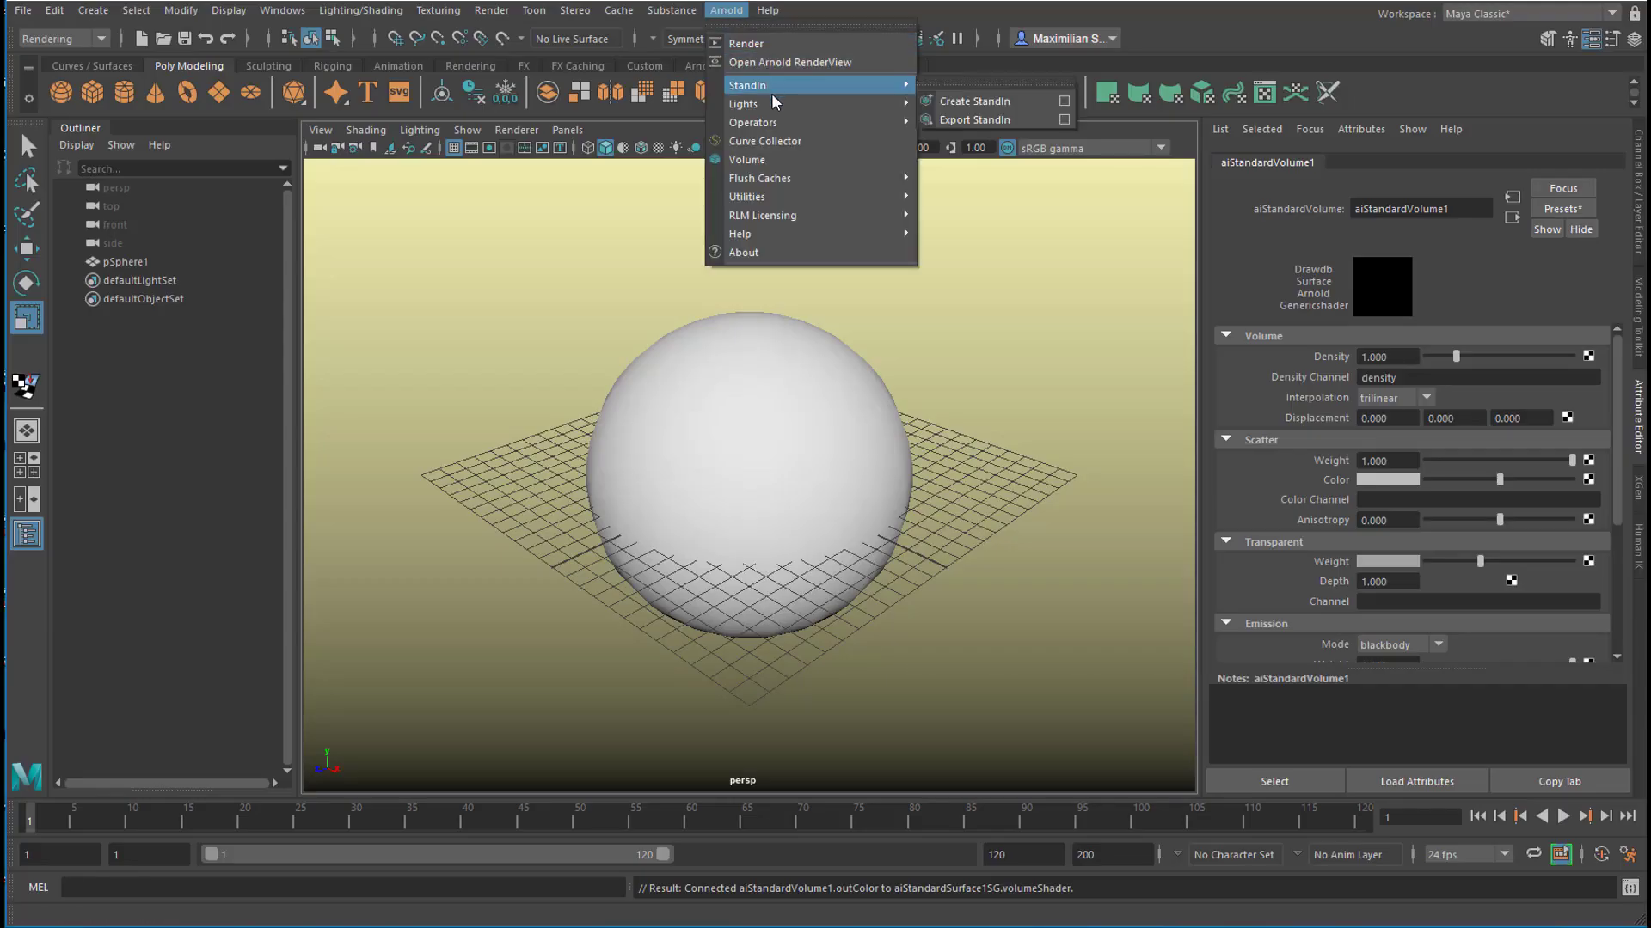
{"action": "left_click", "coordinate": [972, 137]}
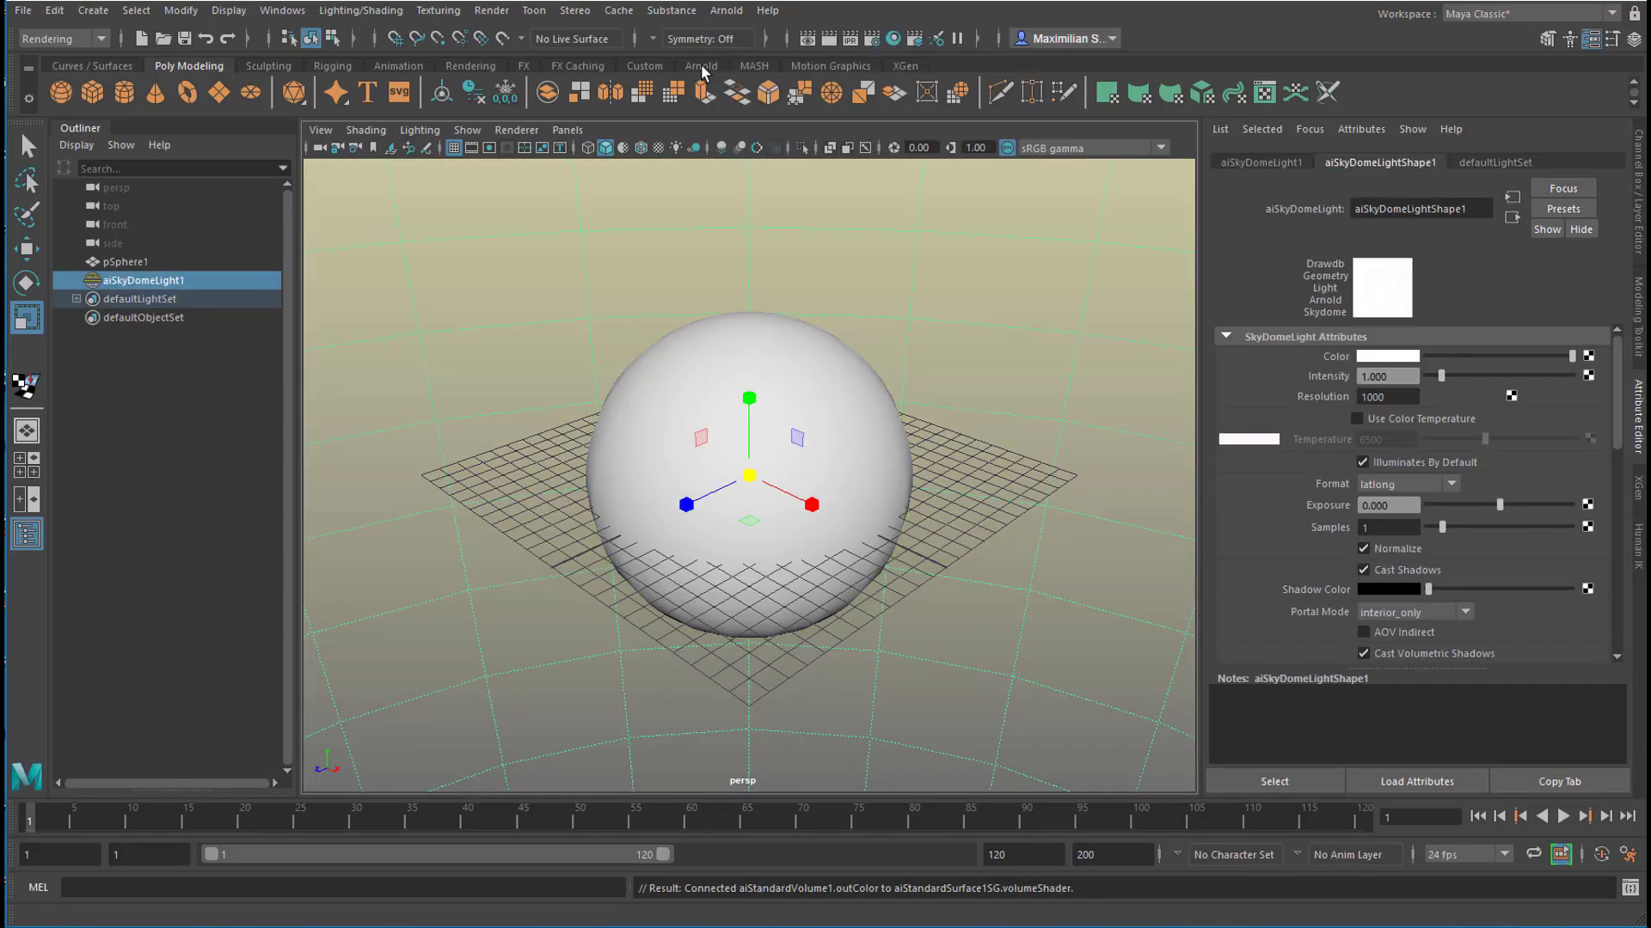
Render the scene in the Arnold RenderView and arrange its window clear of the object attributes
{"action": "left_click", "coordinate": [745, 9]}
{"action": "left_click", "coordinate": [749, 43]}
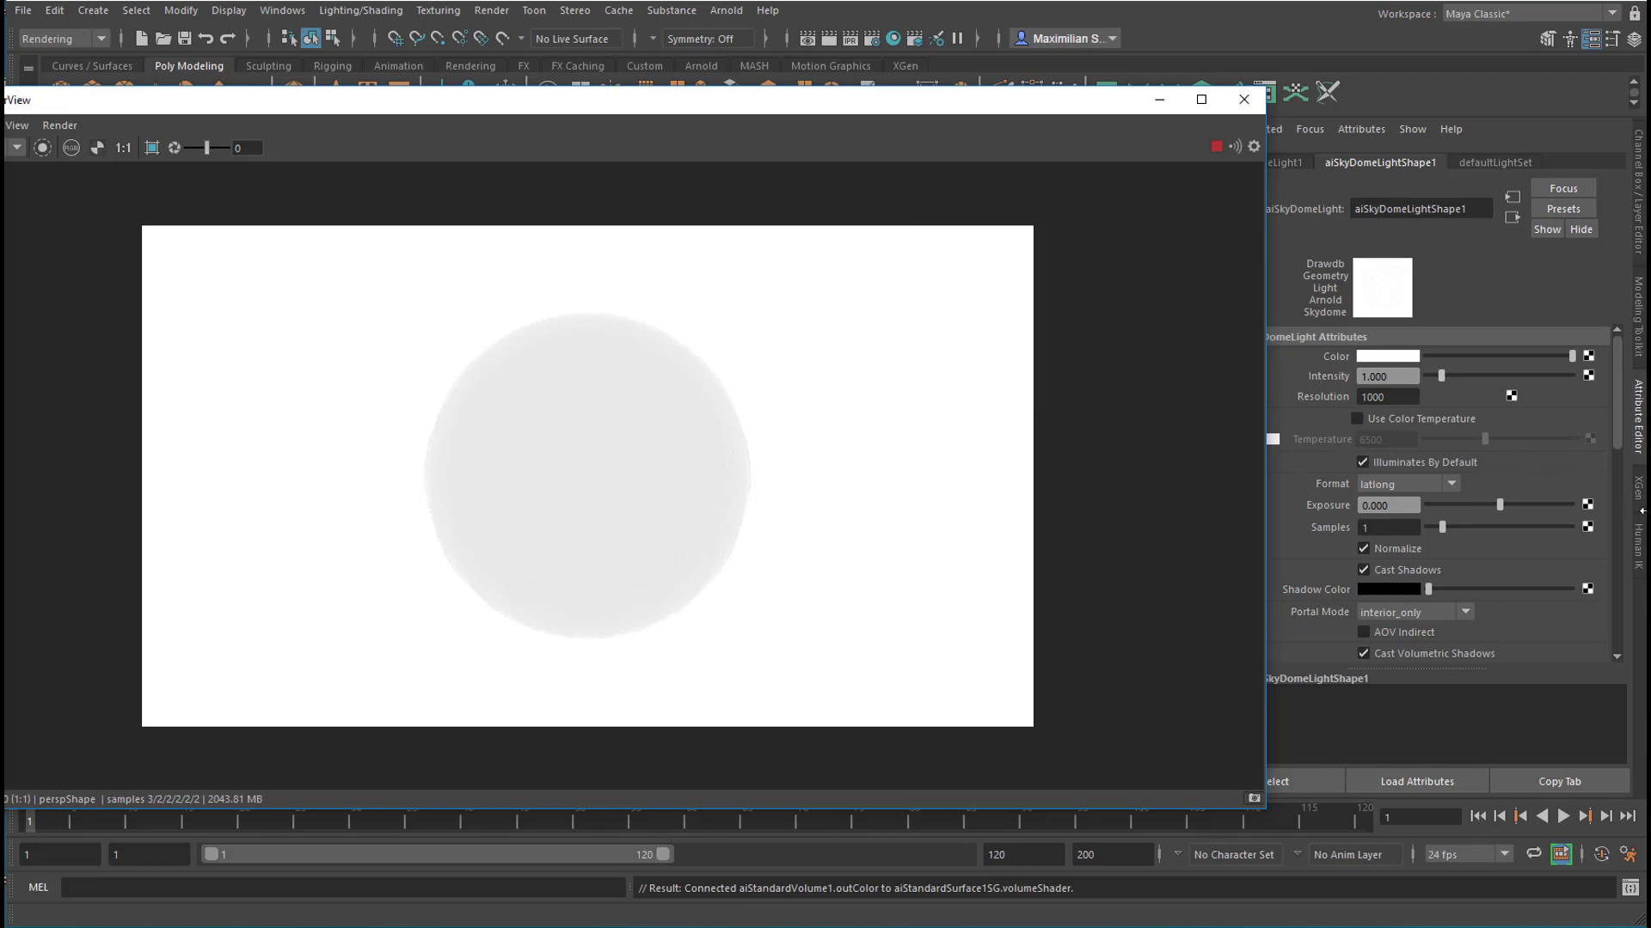
{"action": "left_click_drag", "start_coordinate": [1244, 389], "coordinate": [1107, 416]}
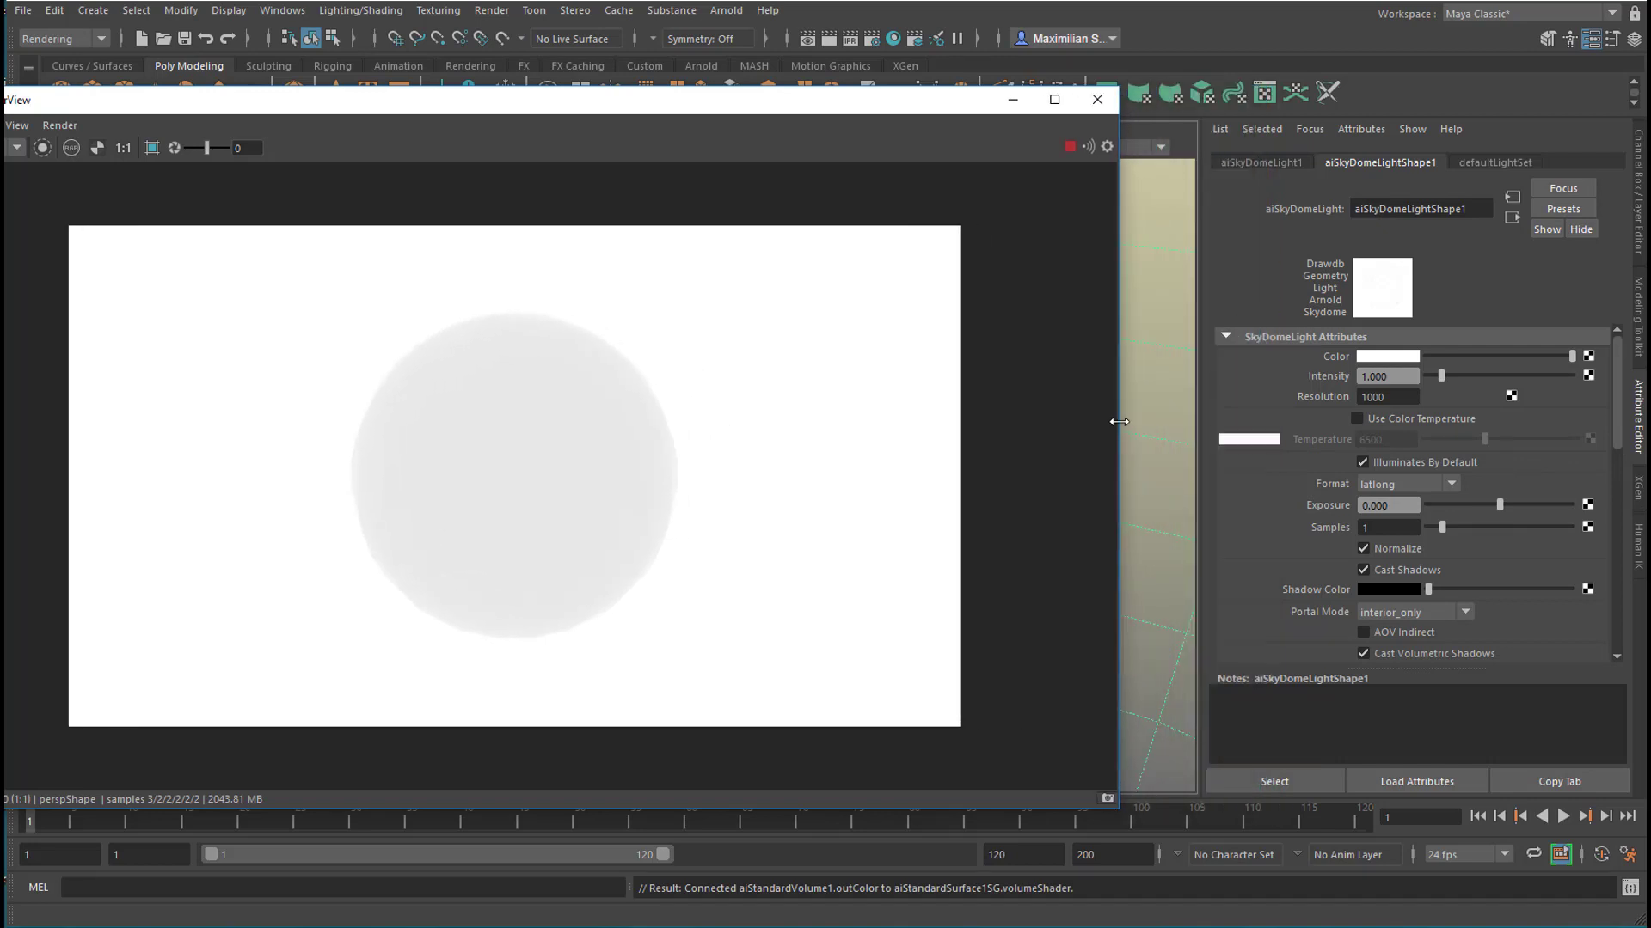
{"action": "left_click_drag", "start_coordinate": [925, 105], "coordinate": [1008, 112]}
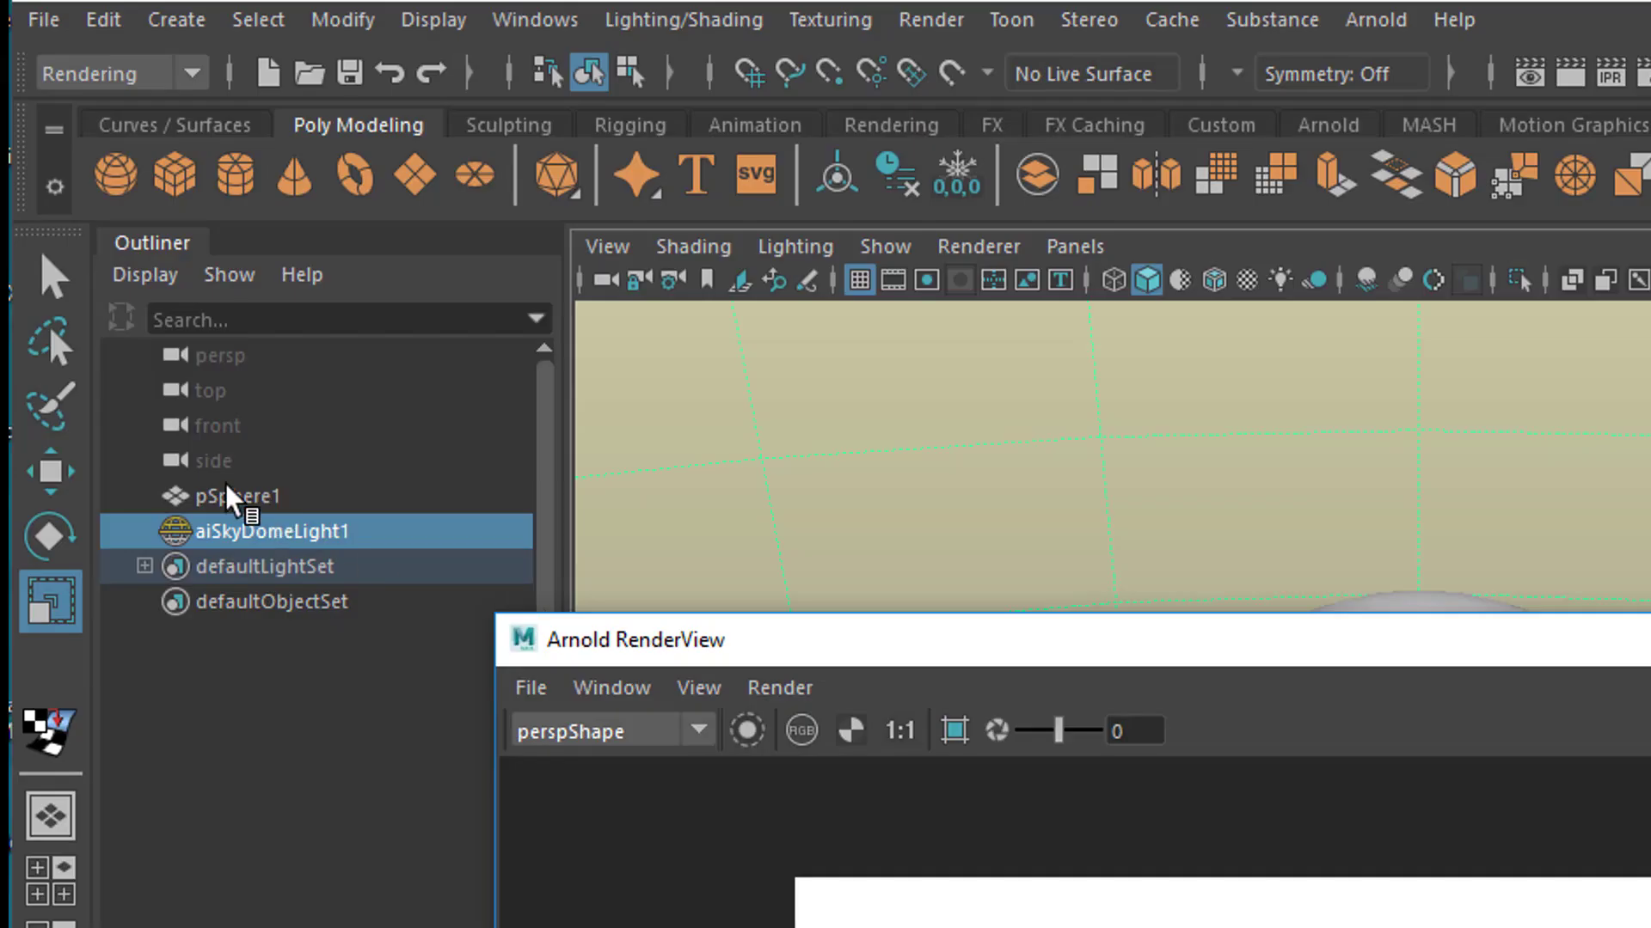
Set the step size in the sphere shape's Arnold volume attributes to 0.1
{"action": "left_click", "coordinate": [249, 496]}
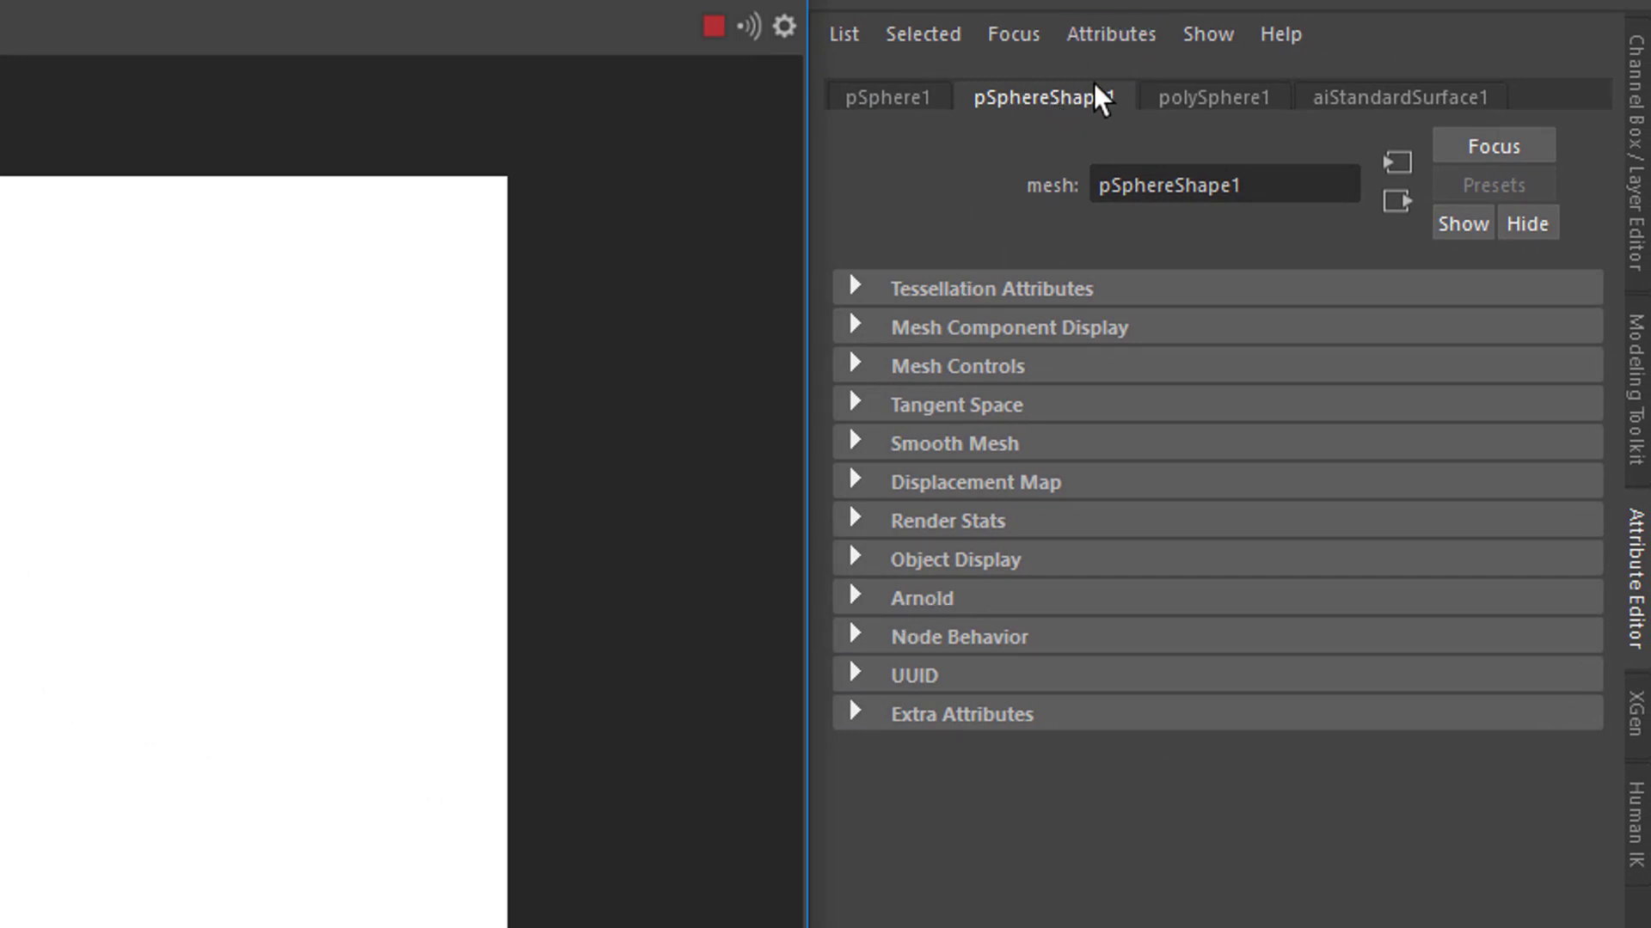
{"action": "left_click", "coordinate": [854, 598]}
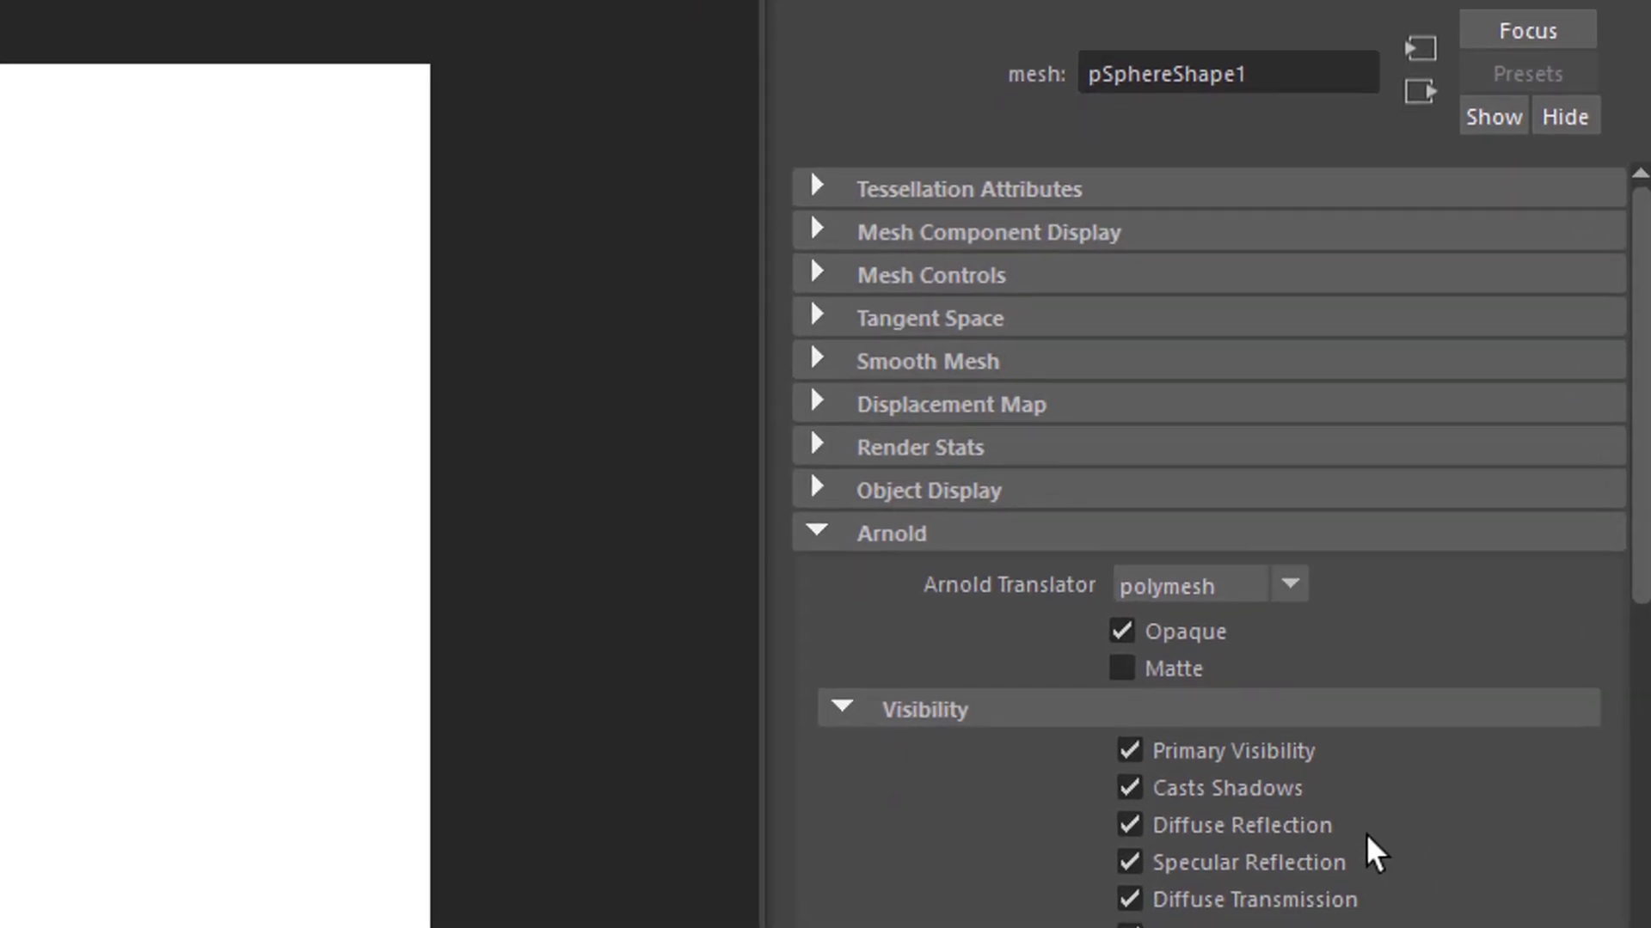
{"action": "scroll", "coordinate": [1367, 836], "scroll_direction": "down", "scroll_amount": 10}
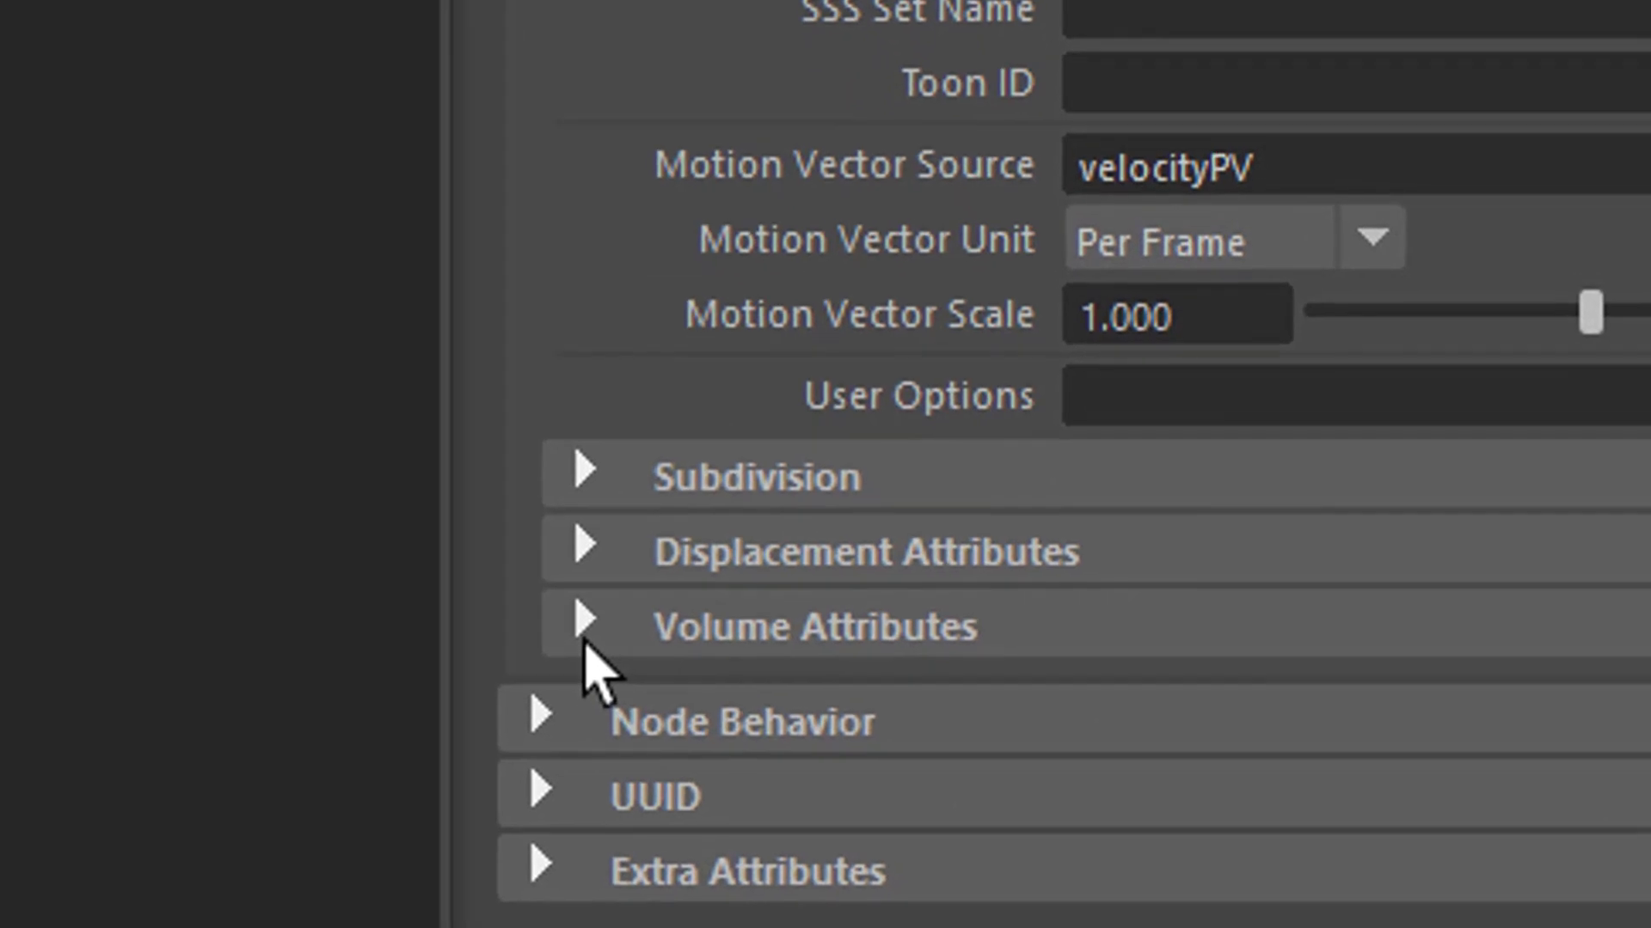
{"action": "left_click", "coordinate": [585, 623]}
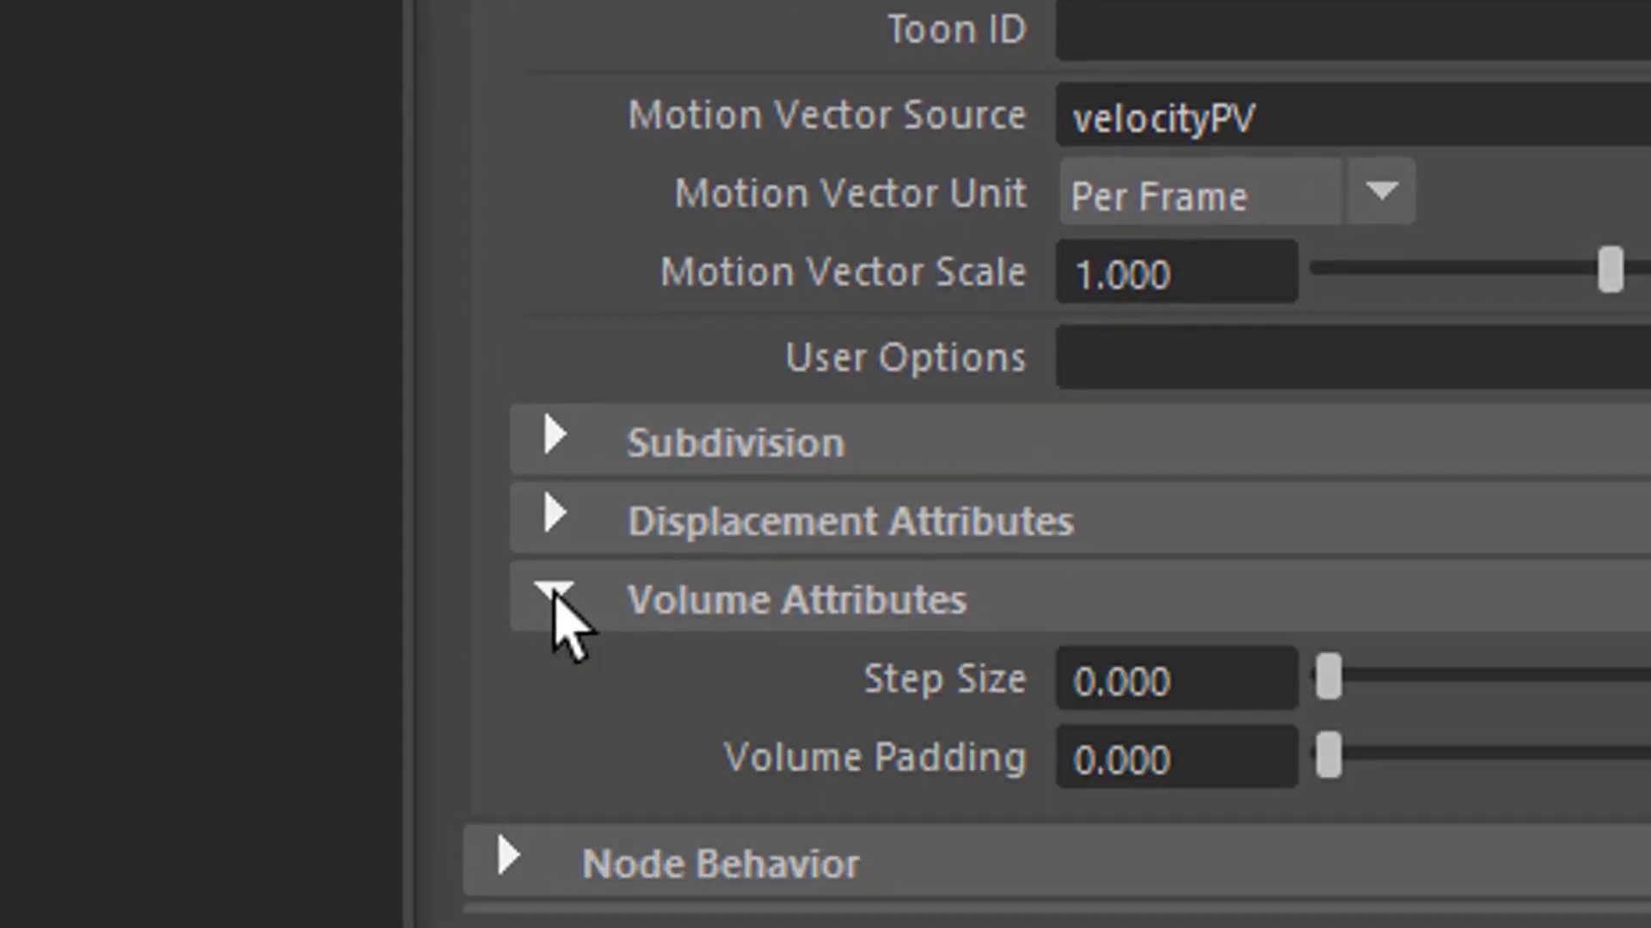
{"action": "left_click_drag", "start_coordinate": [1236, 692], "coordinate": [851, 679]}
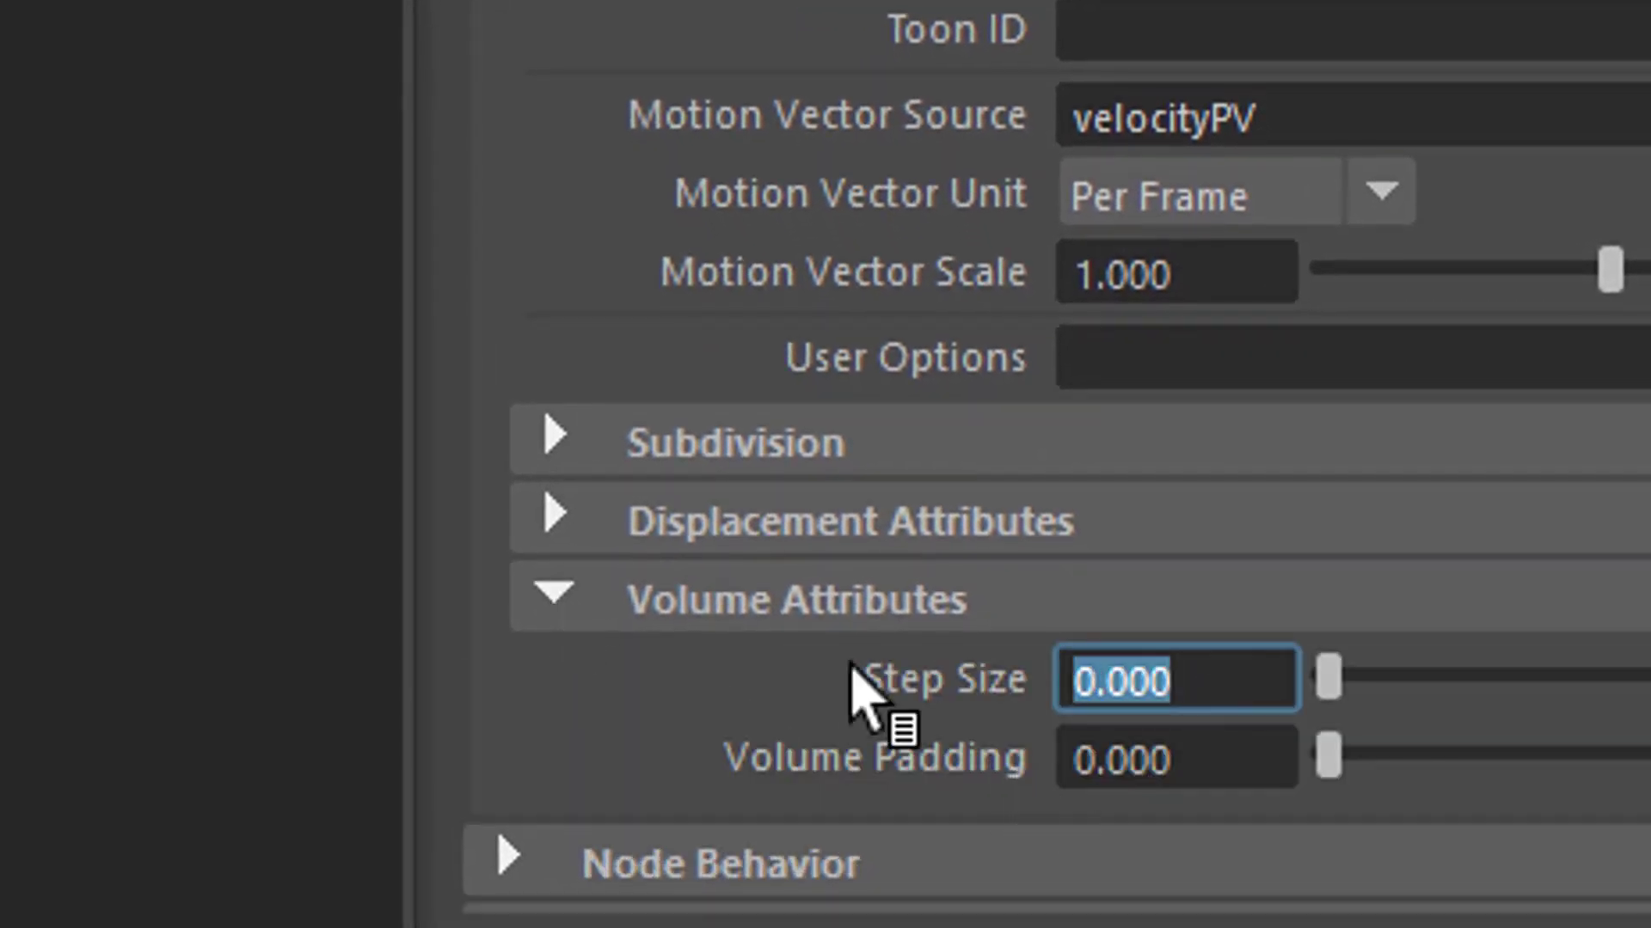
{"action": "type", "text": "0"}
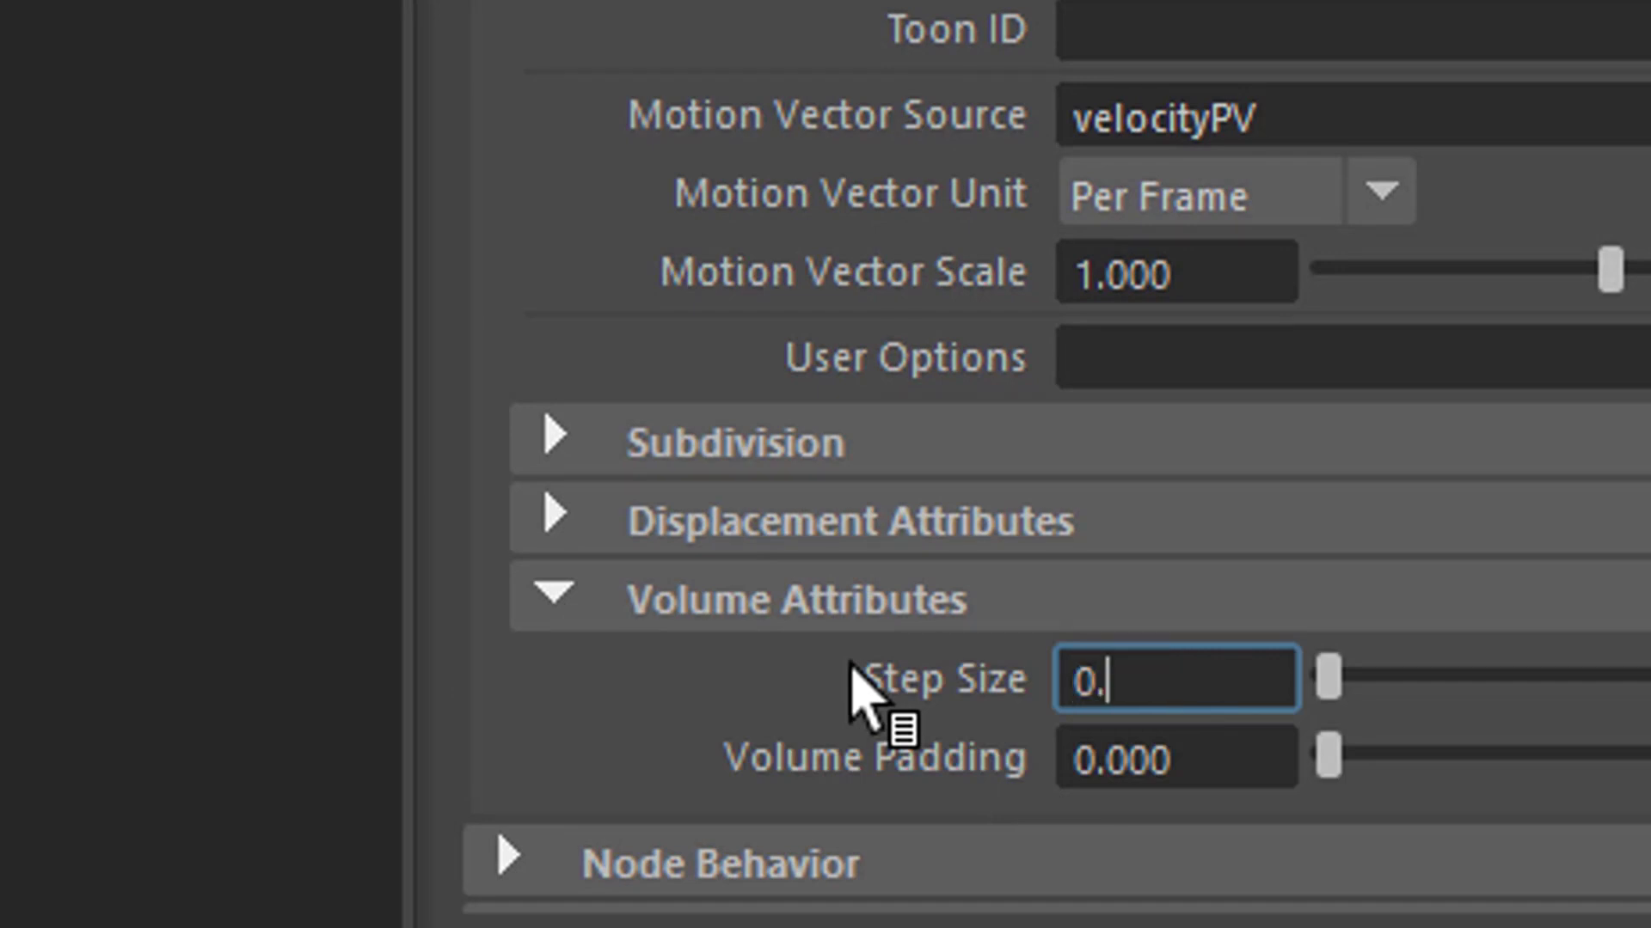
{"action": "type", "text": ".1"}
{"action": "key", "text": "Return"}
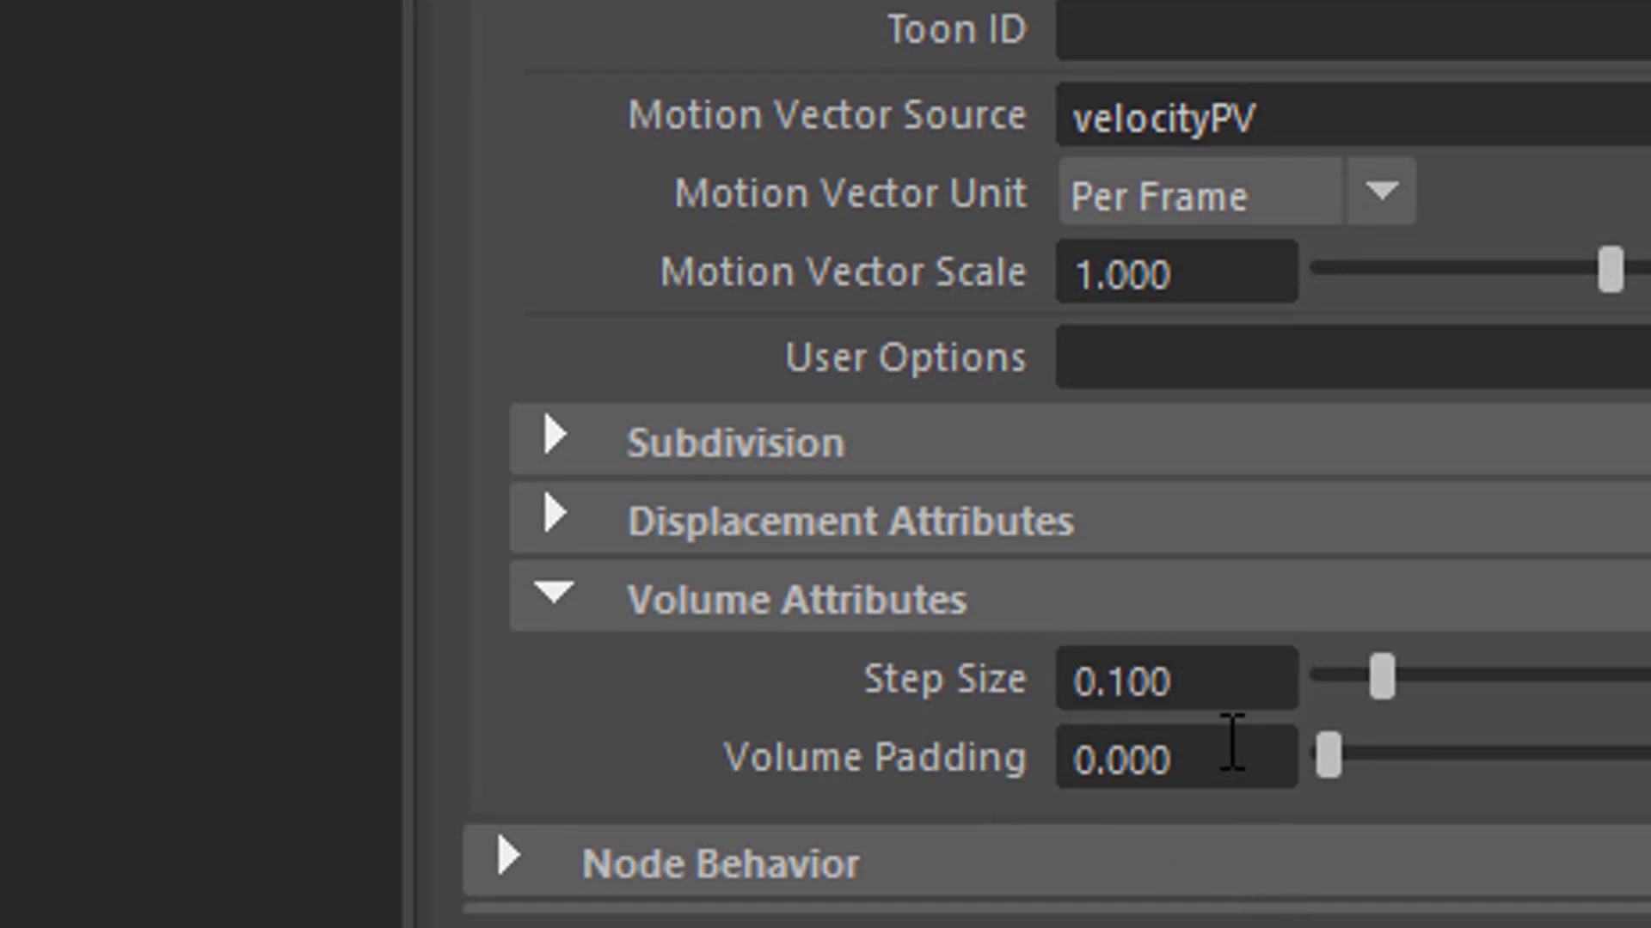
Set the sphere shape's volume padding to 1
{"action": "left_click_drag", "start_coordinate": [1227, 748], "coordinate": [646, 867]}
{"action": "type", "text": "1"}
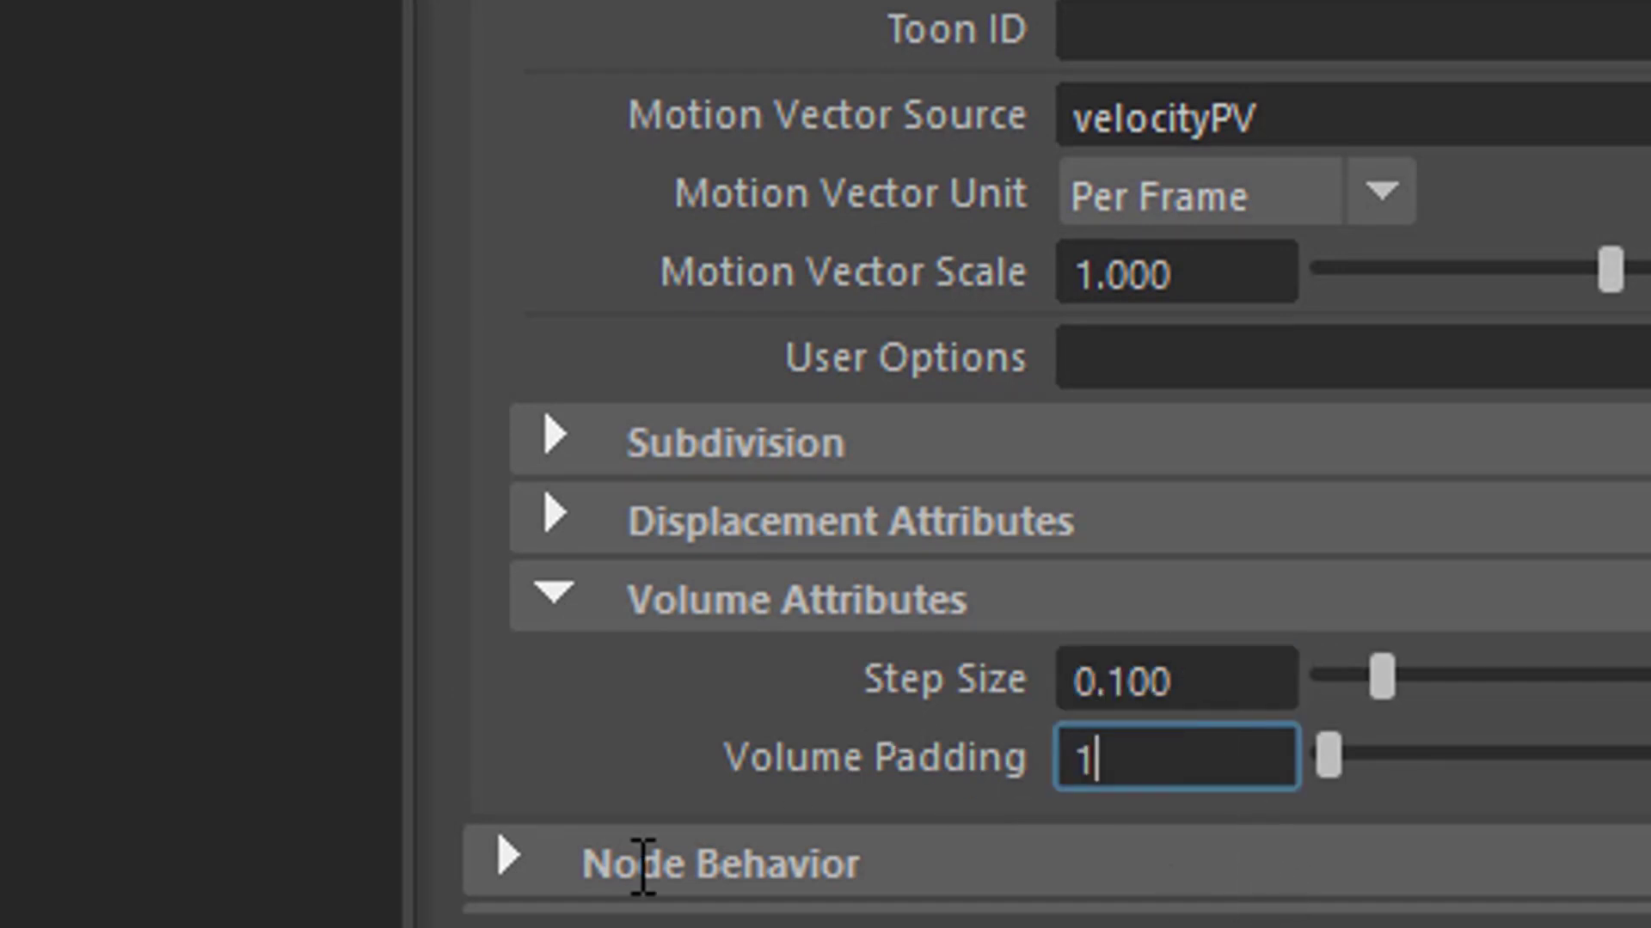
{"action": "key", "text": "Return"}
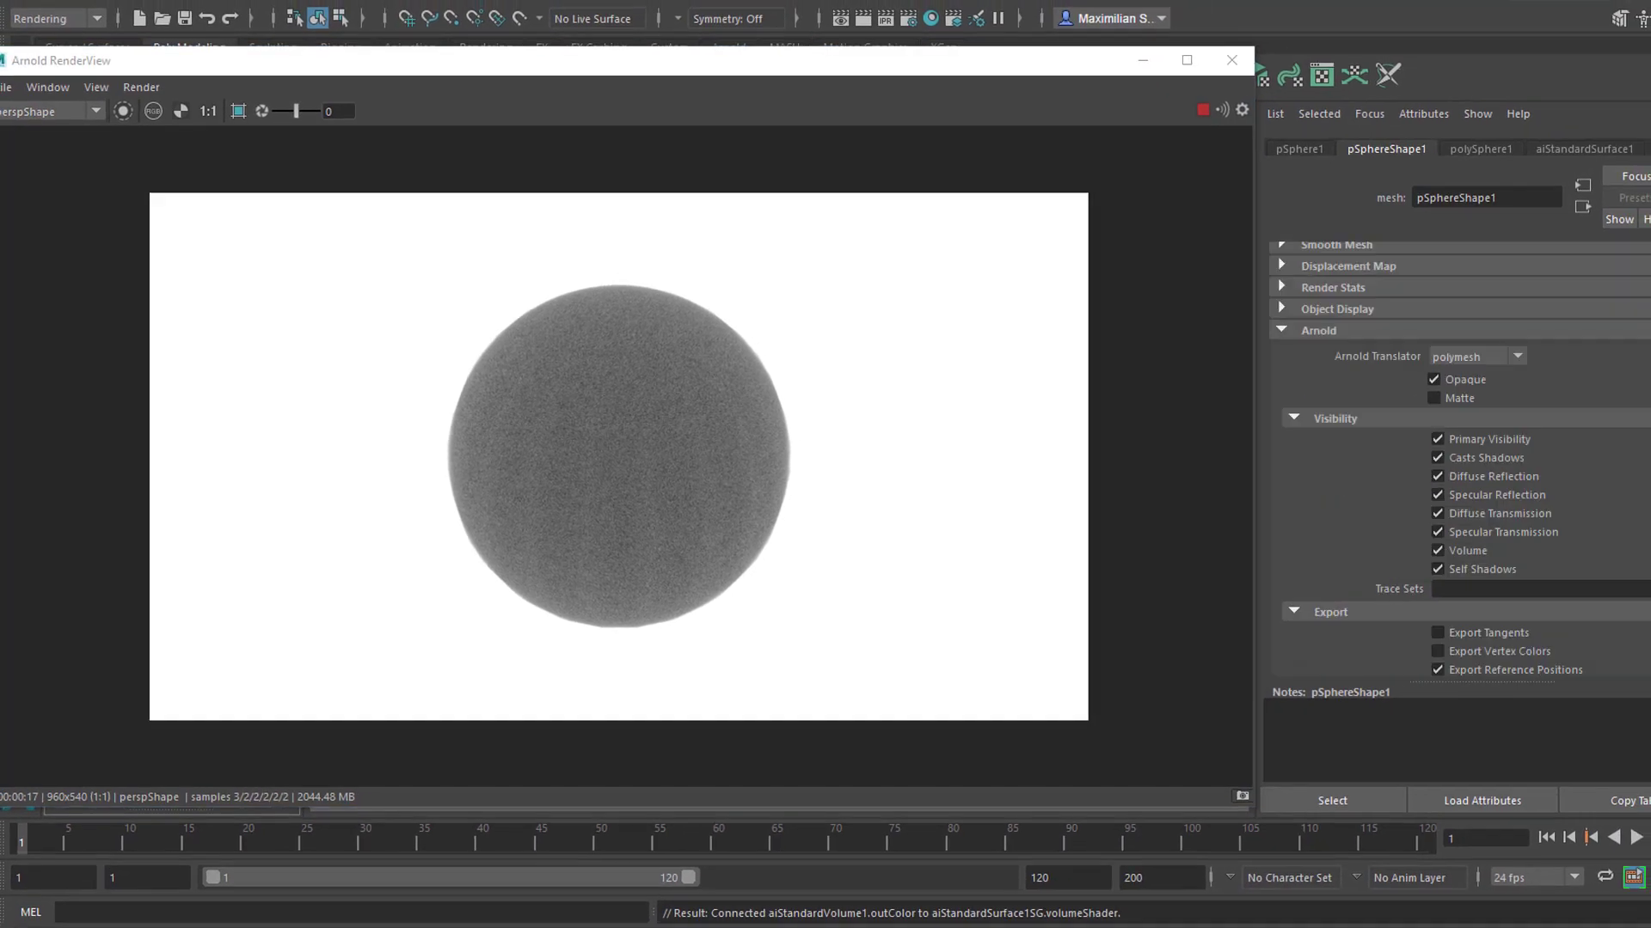
Go to the aiStandardVolume shader through the sphere material's shading group and set its density to about 0.26
{"action": "scroll", "coordinate": [1459, 460], "scroll_direction": "up", "scroll_amount": 2}
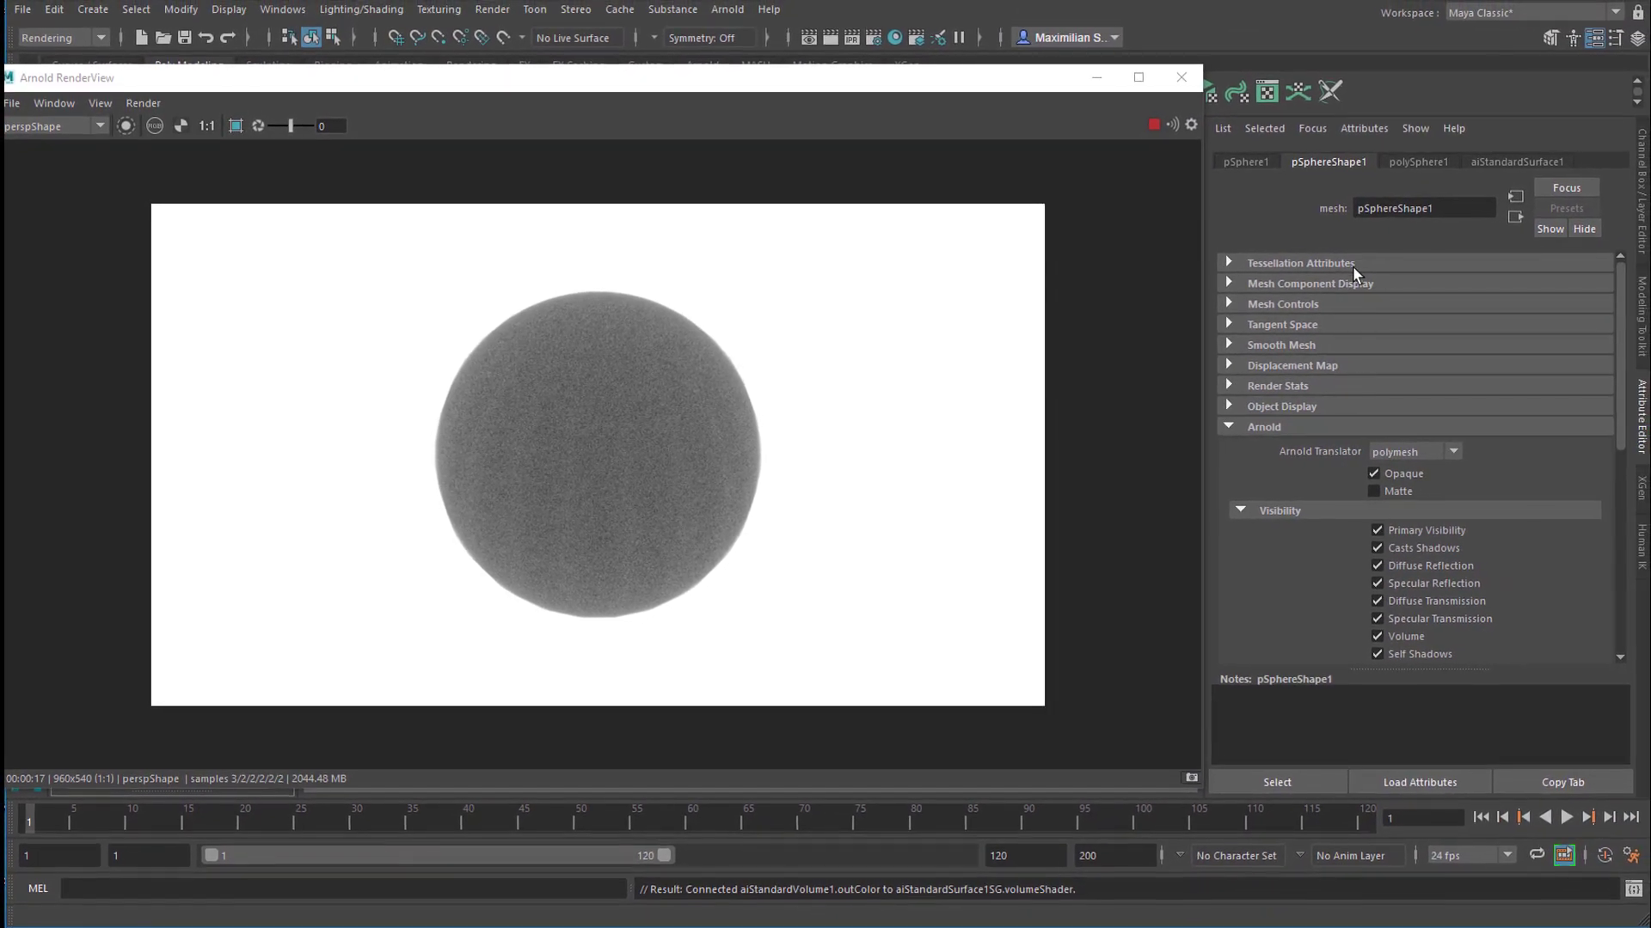
{"action": "left_click", "coordinate": [1524, 161]}
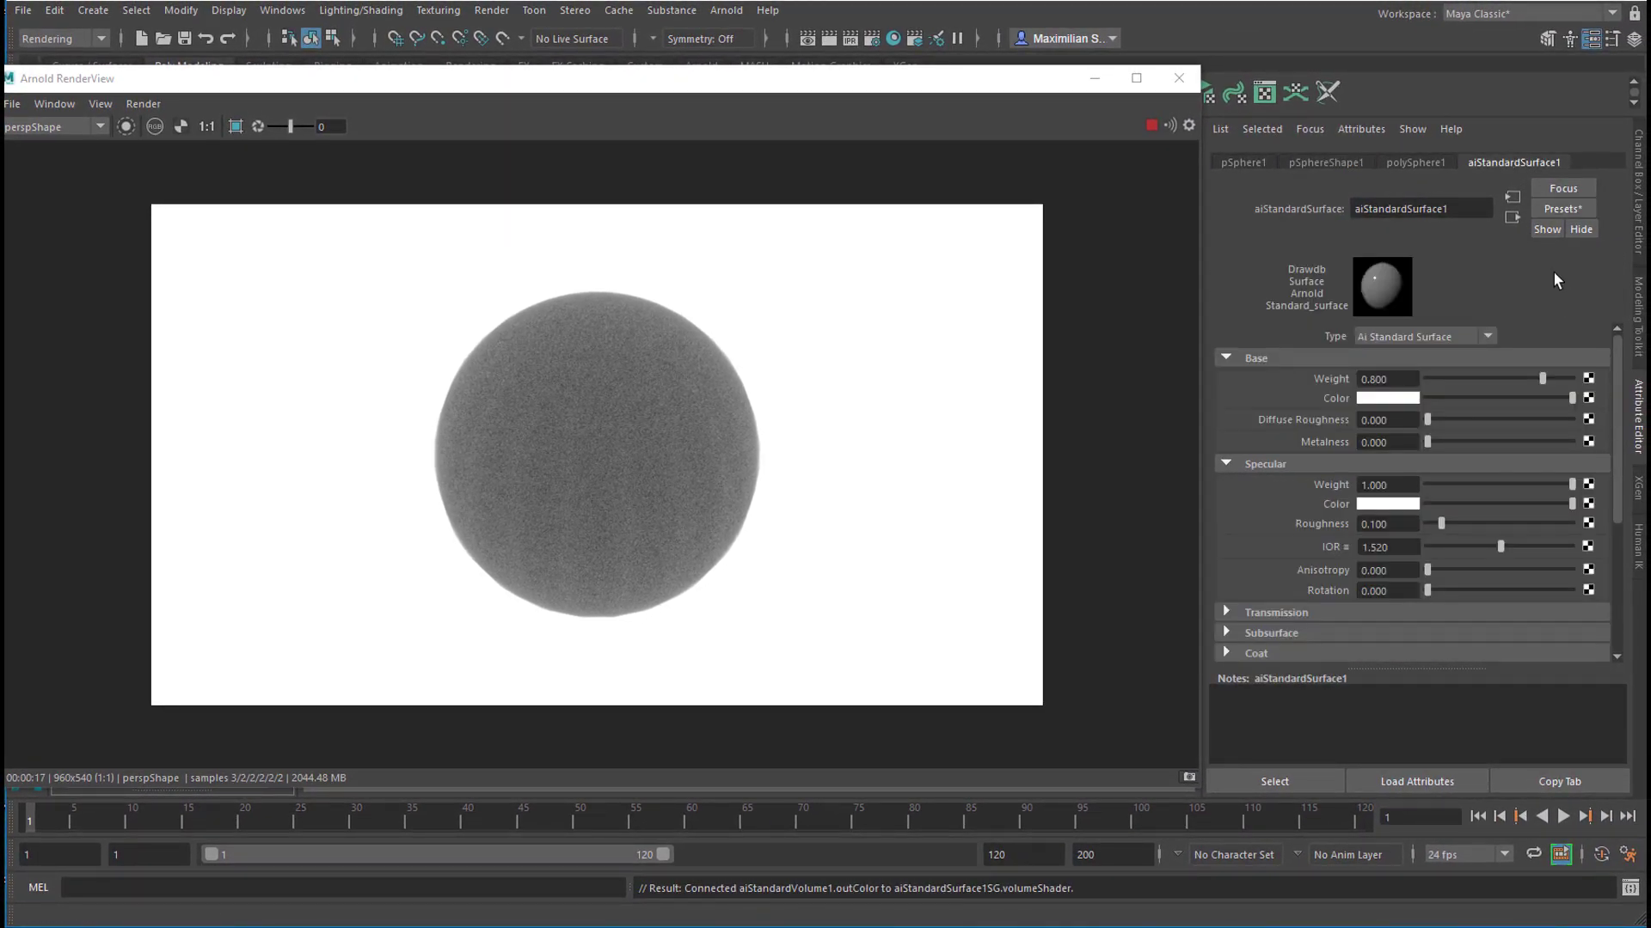
{"action": "left_click", "coordinate": [1513, 219]}
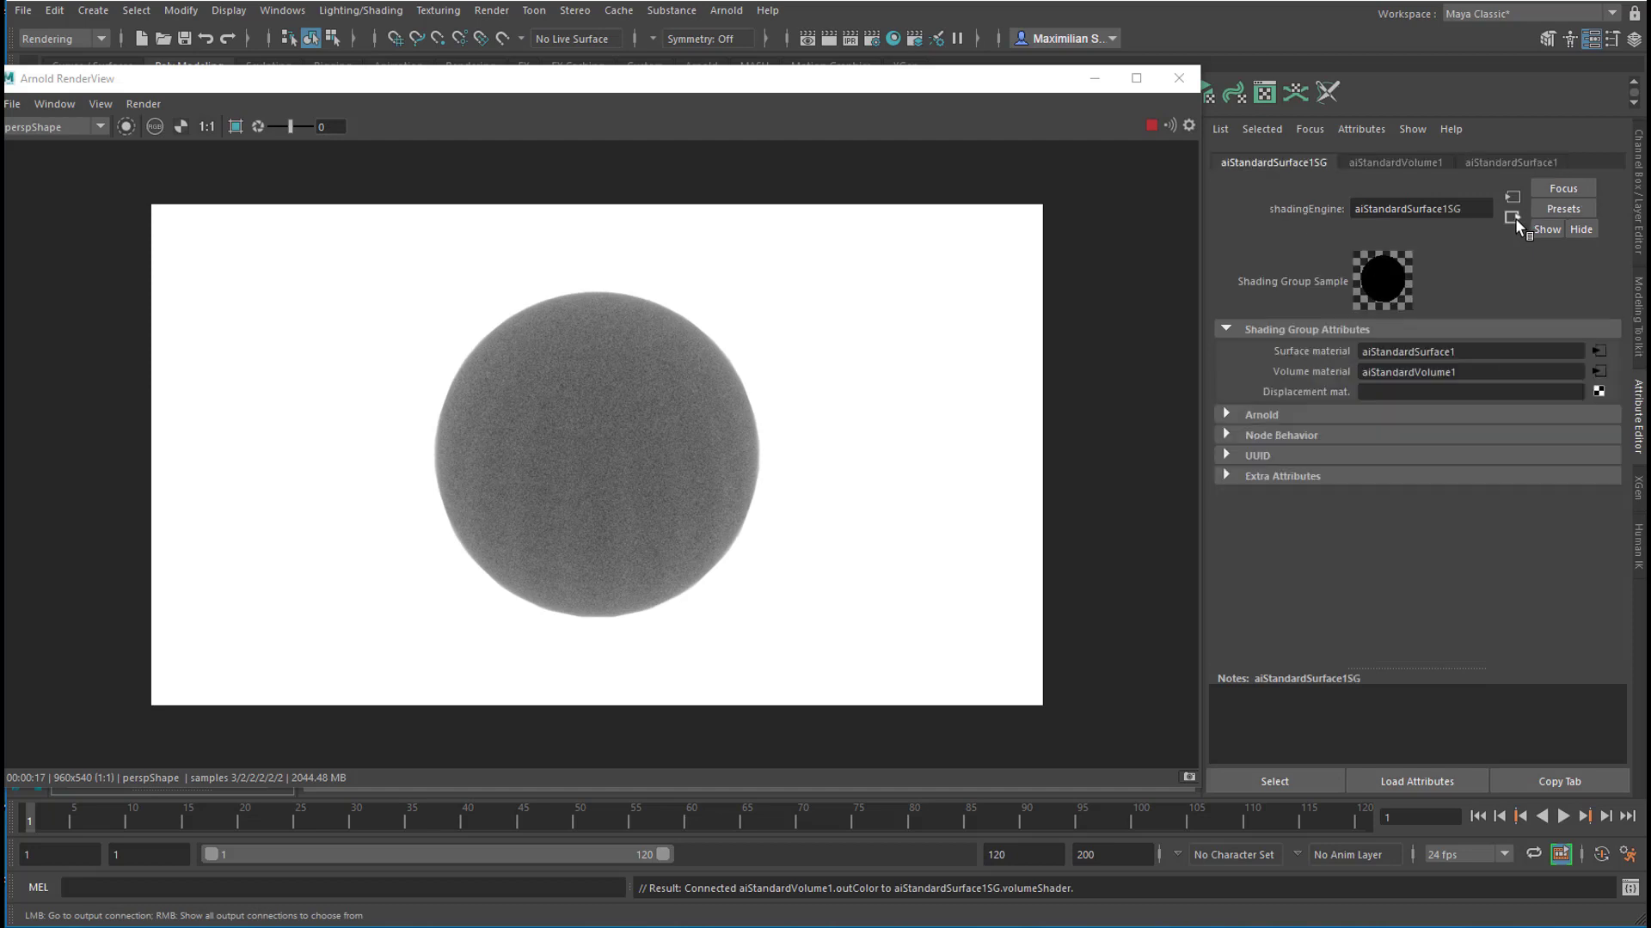
{"action": "left_click", "coordinate": [1597, 372]}
{"action": "left_click_drag", "start_coordinate": [1457, 356], "coordinate": [1427, 342]}
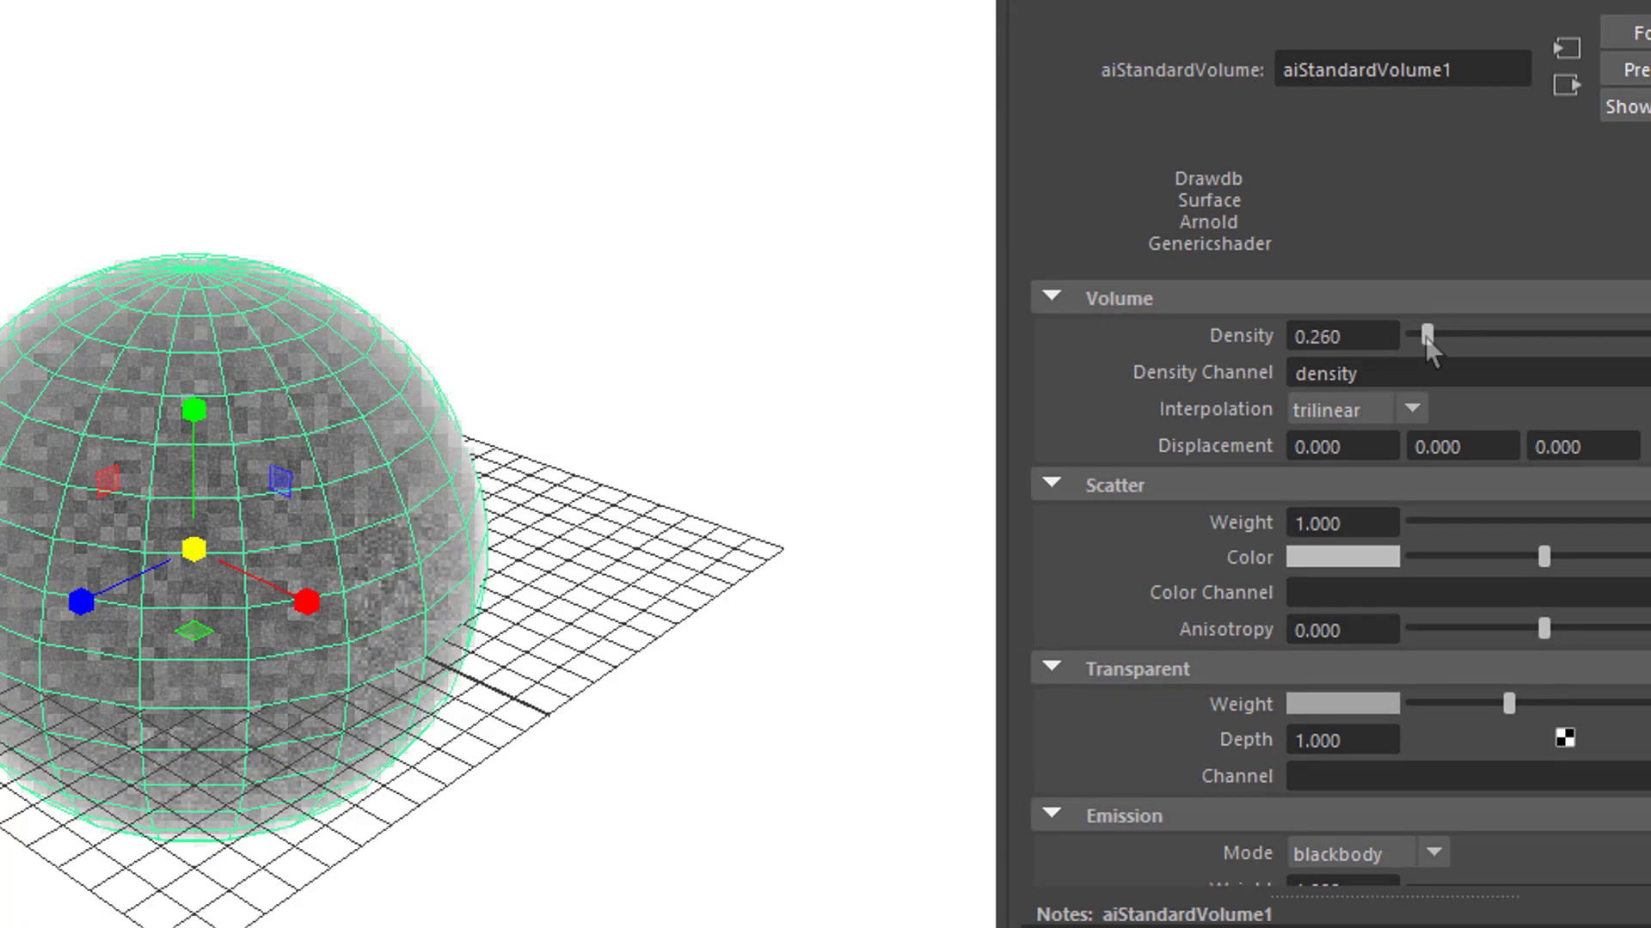
Set the volume shader's Y displacement to 2 and check the offset from a lower angle
{"action": "left_click", "coordinate": [1476, 447]}
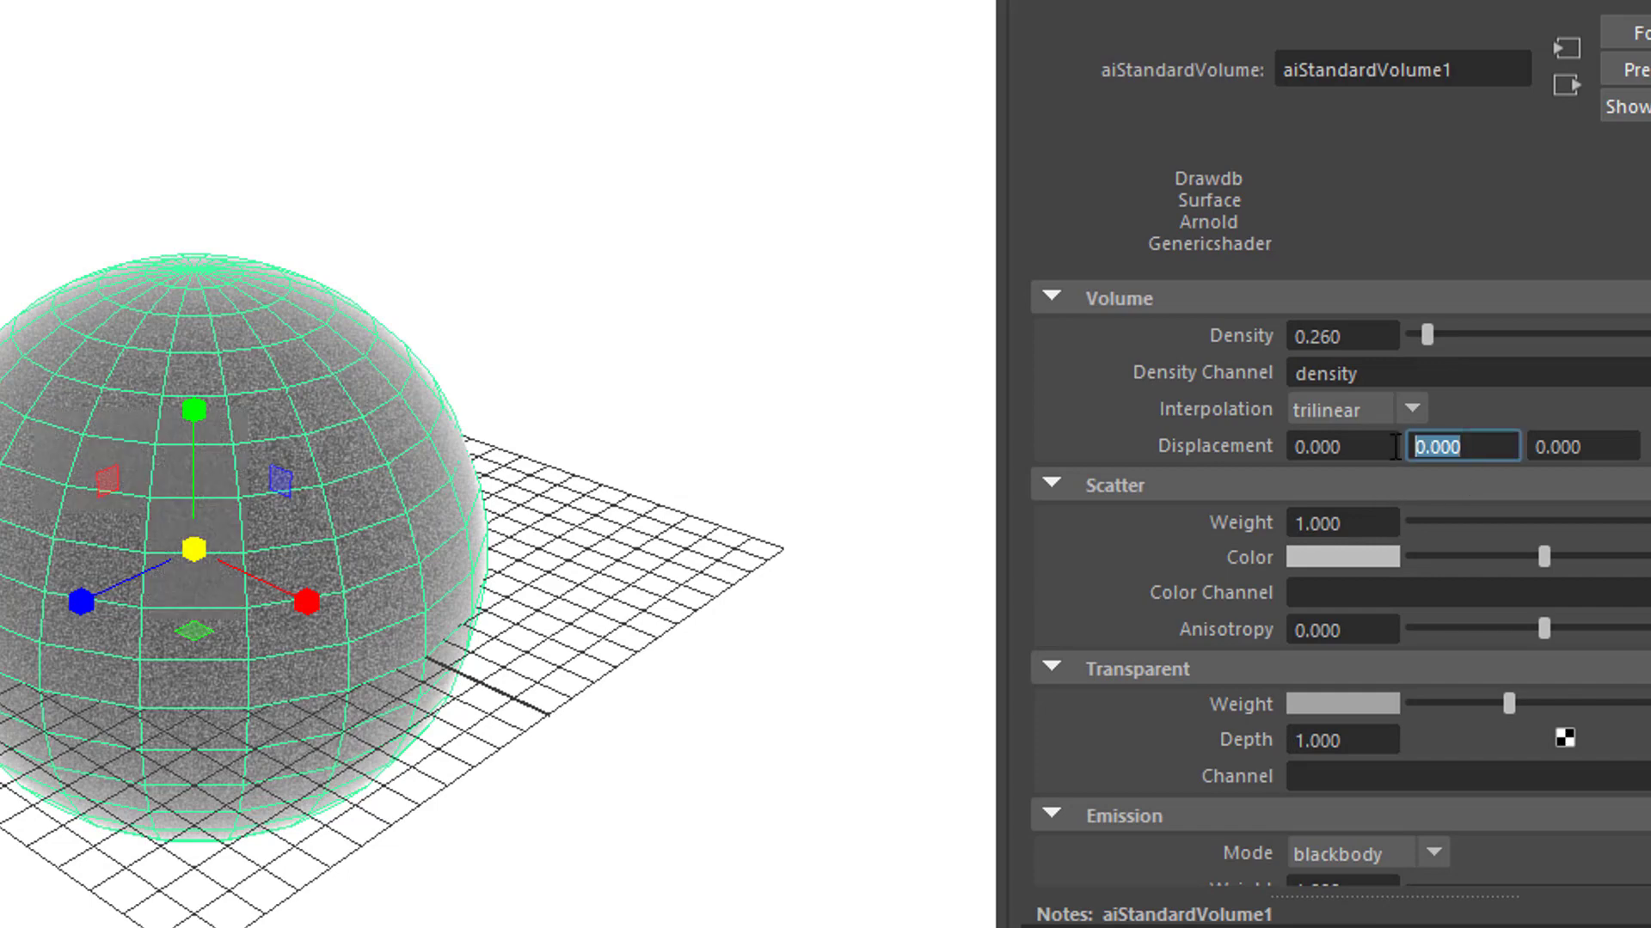
{"action": "type", "text": "2"}
{"action": "key", "text": "Return"}
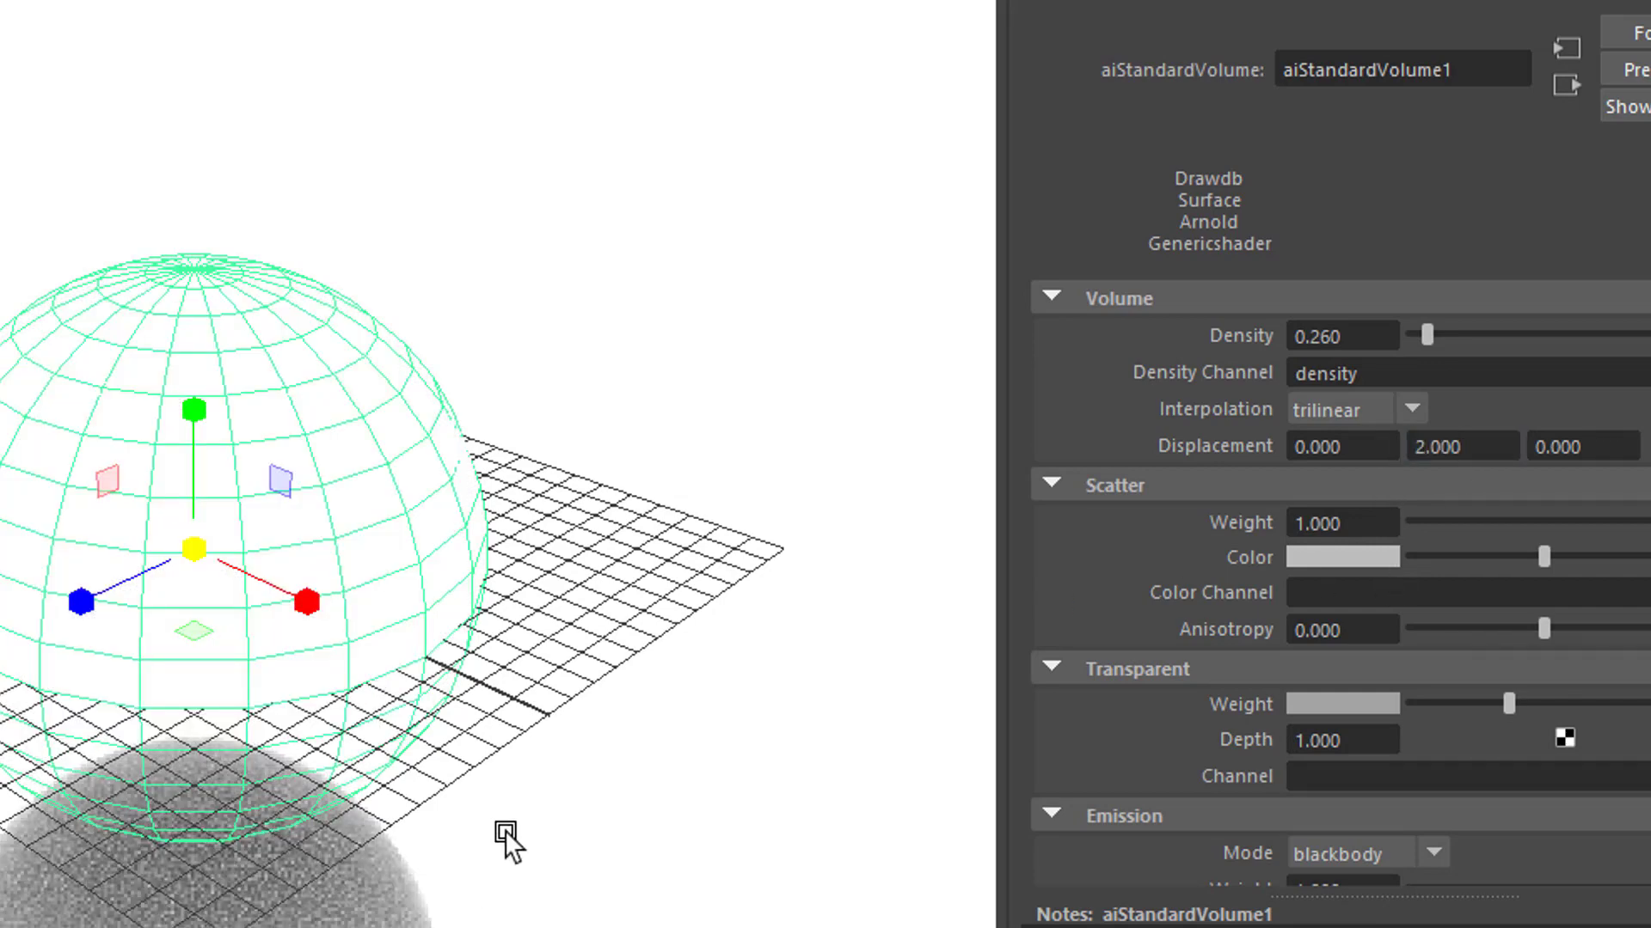
{"action": "left_click_drag", "start_coordinate": [387, 785], "coordinate": [638, 774], "text": "alt"}
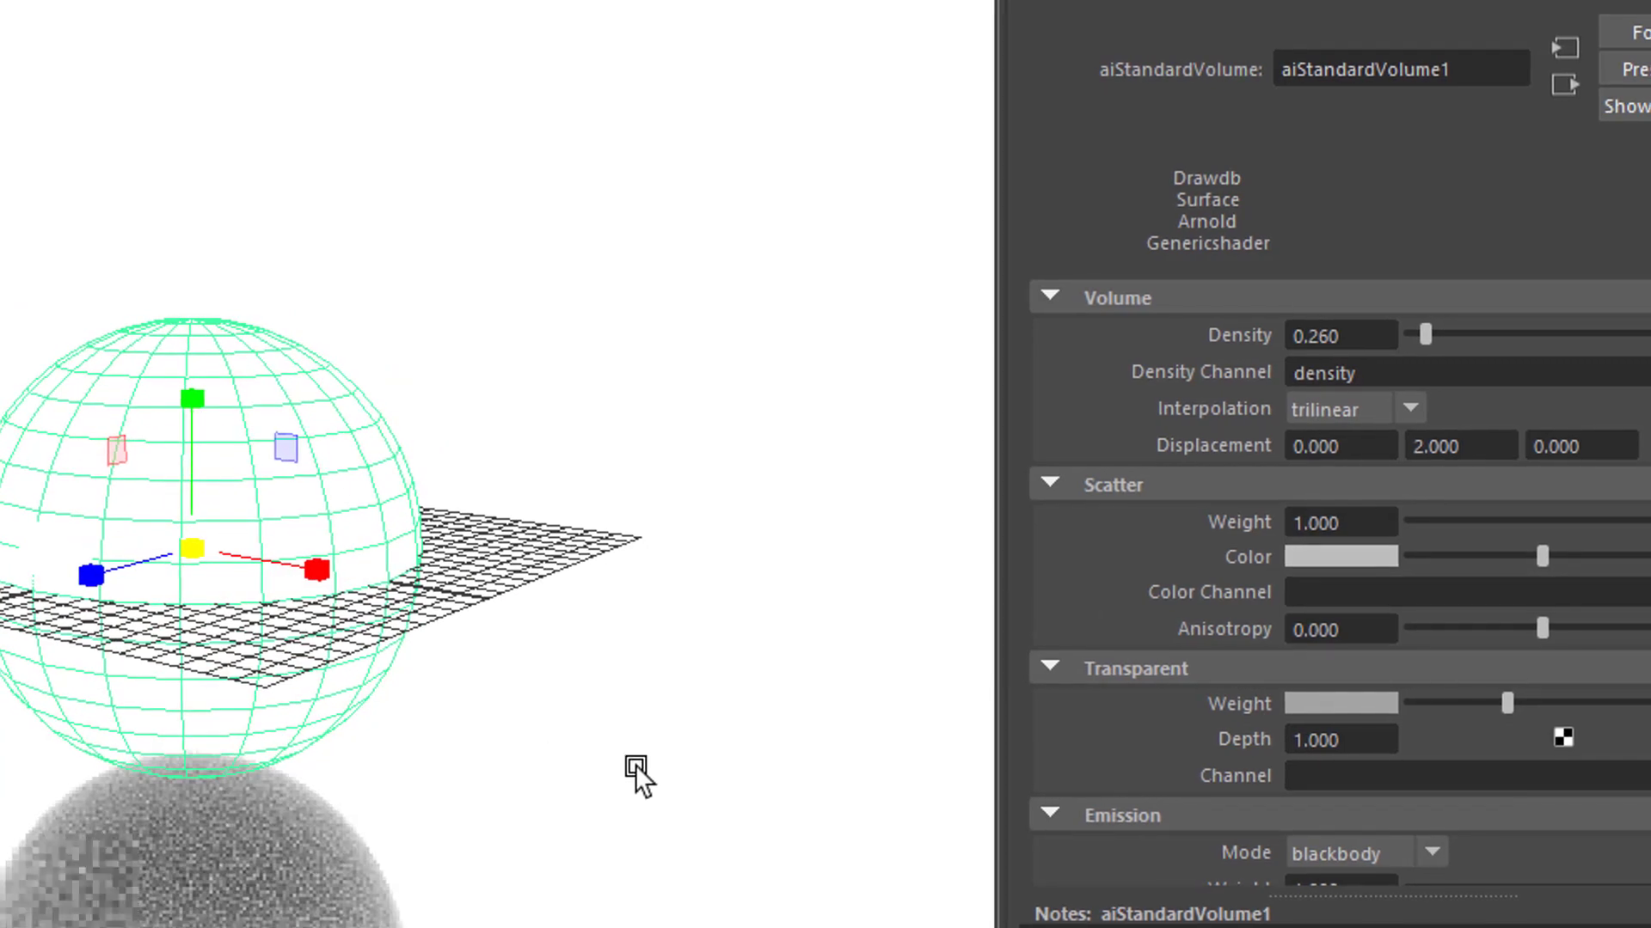
Set the volume shader's Y displacement to 0.1 and view the sphere from another angle
{"action": "left_click", "coordinate": [1453, 446]}
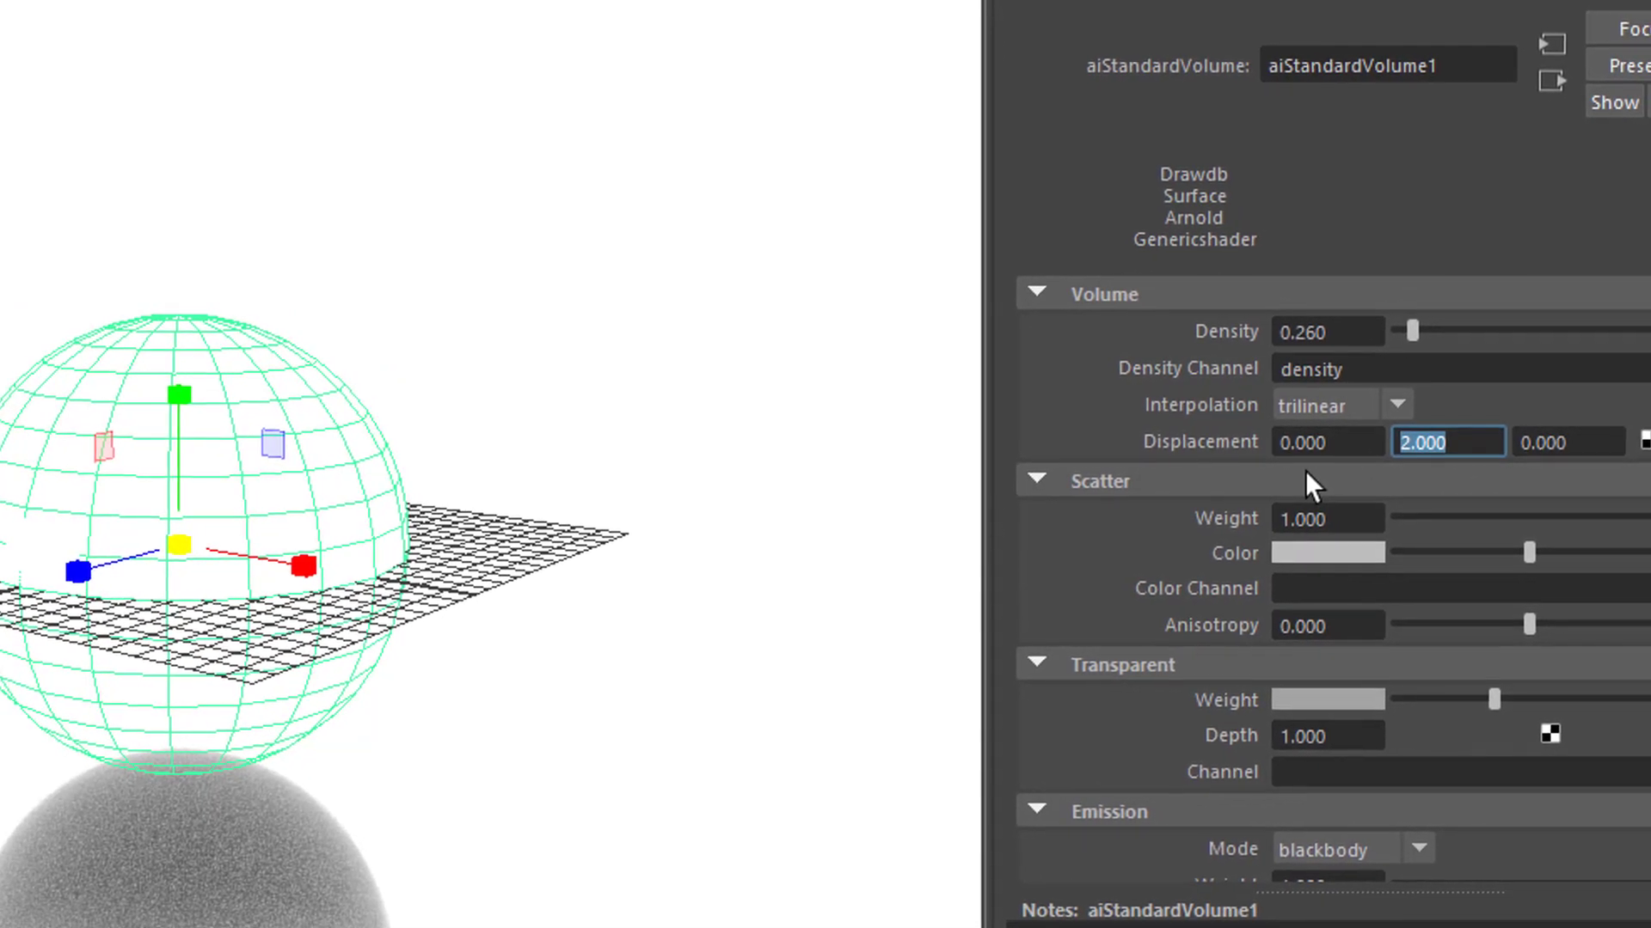
{"action": "type", "text": "0.1"}
{"action": "key", "text": "Return"}
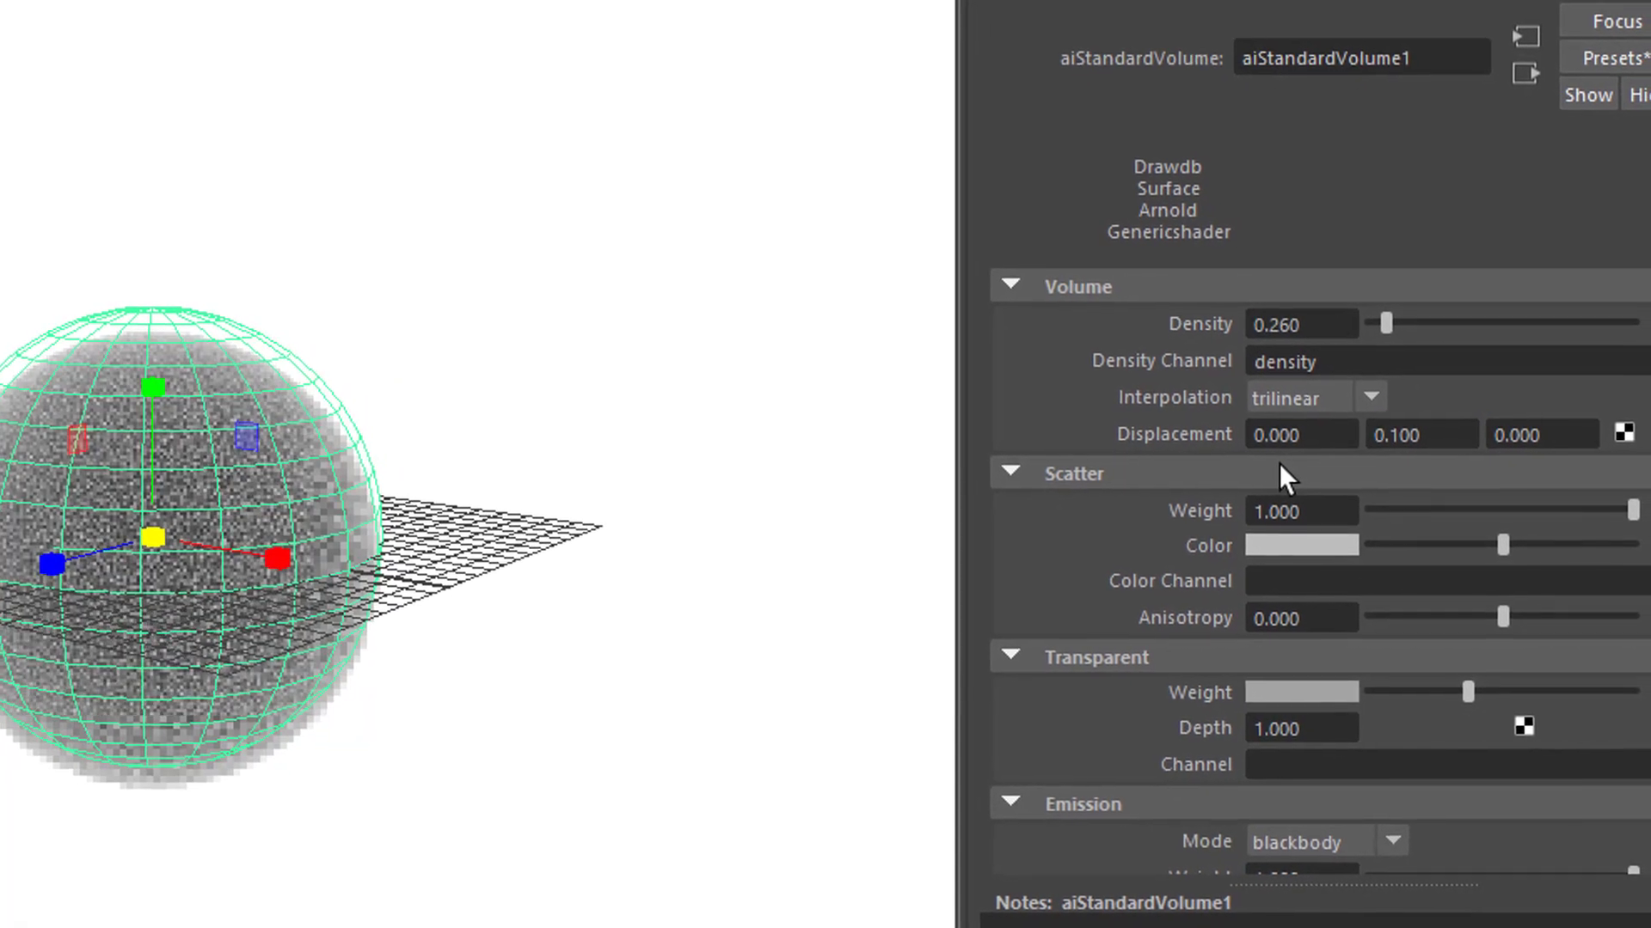
{"action": "left_click_drag", "start_coordinate": [619, 725], "coordinate": [644, 774], "text": "alt"}
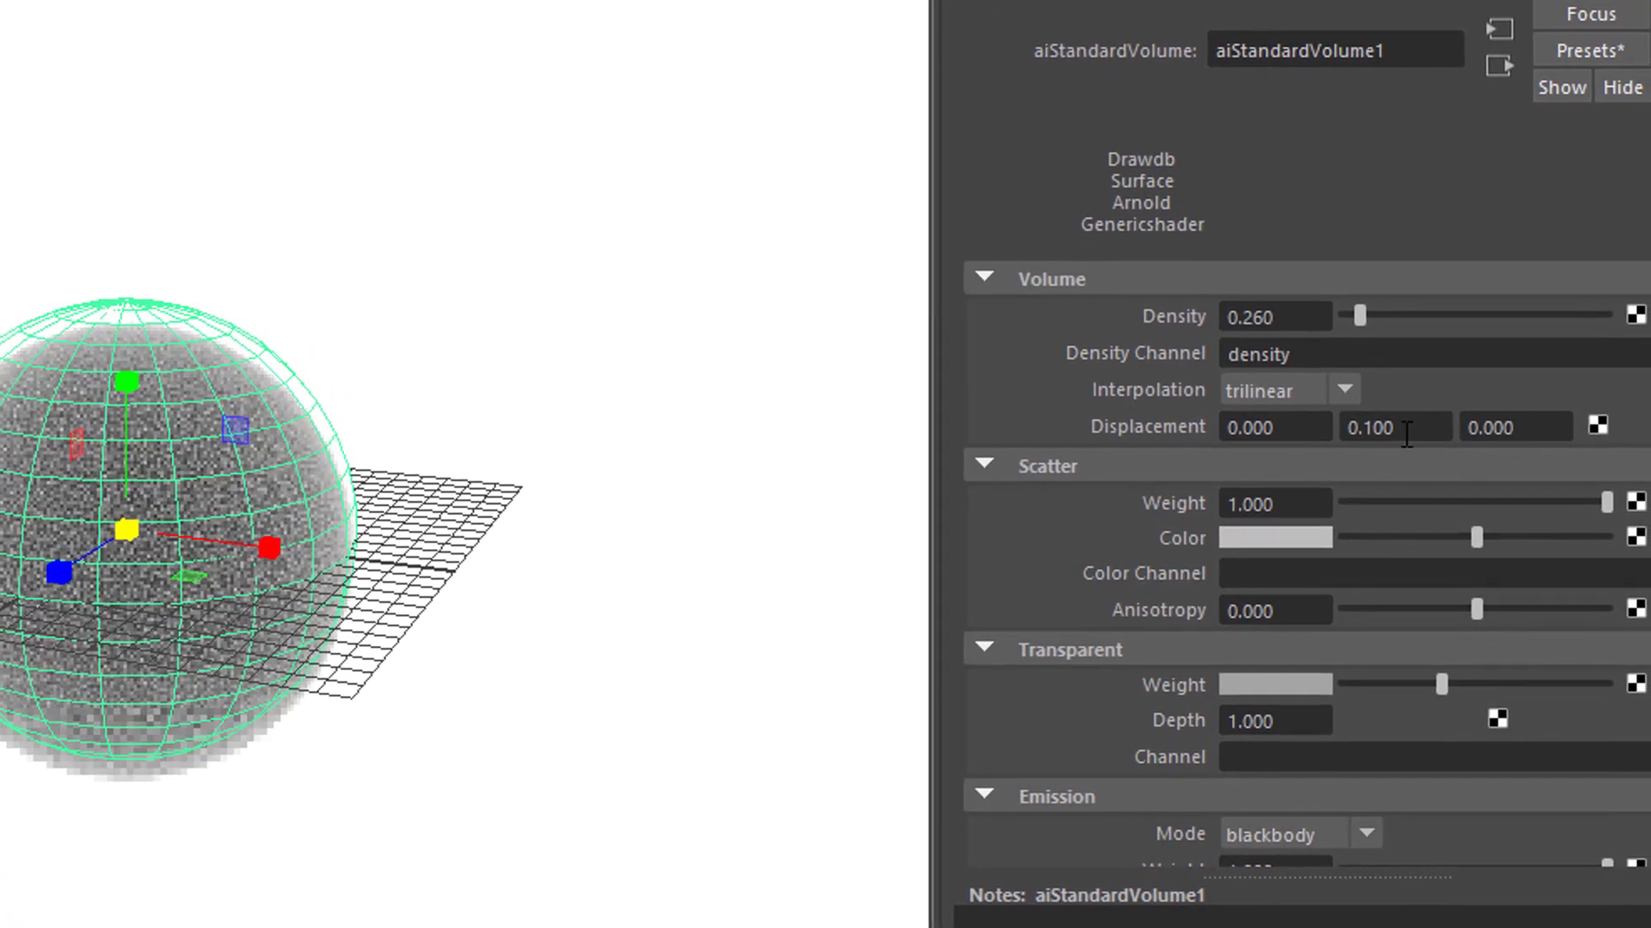
Set the volume shader's Y displacement to 0
{"action": "left_click", "coordinate": [1407, 430]}
{"action": "type", "text": "0"}
{"action": "key", "text": "Return"}
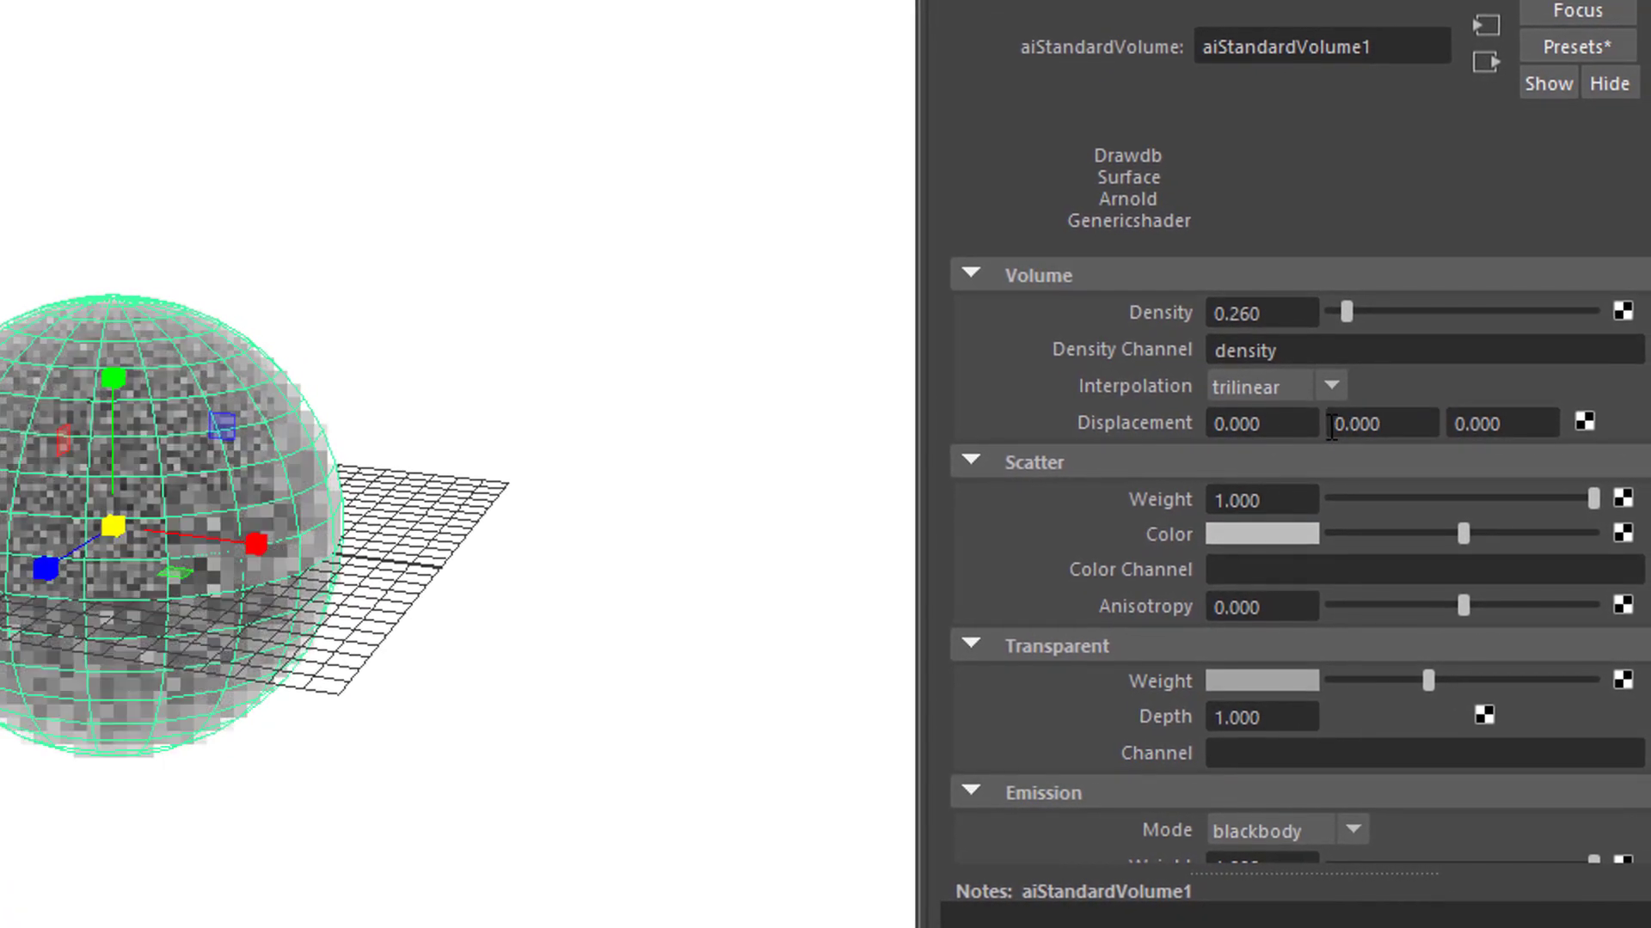
Map a Marble 3D texture to the volume shader's displacement
{"action": "left_click", "coordinate": [1580, 422]}
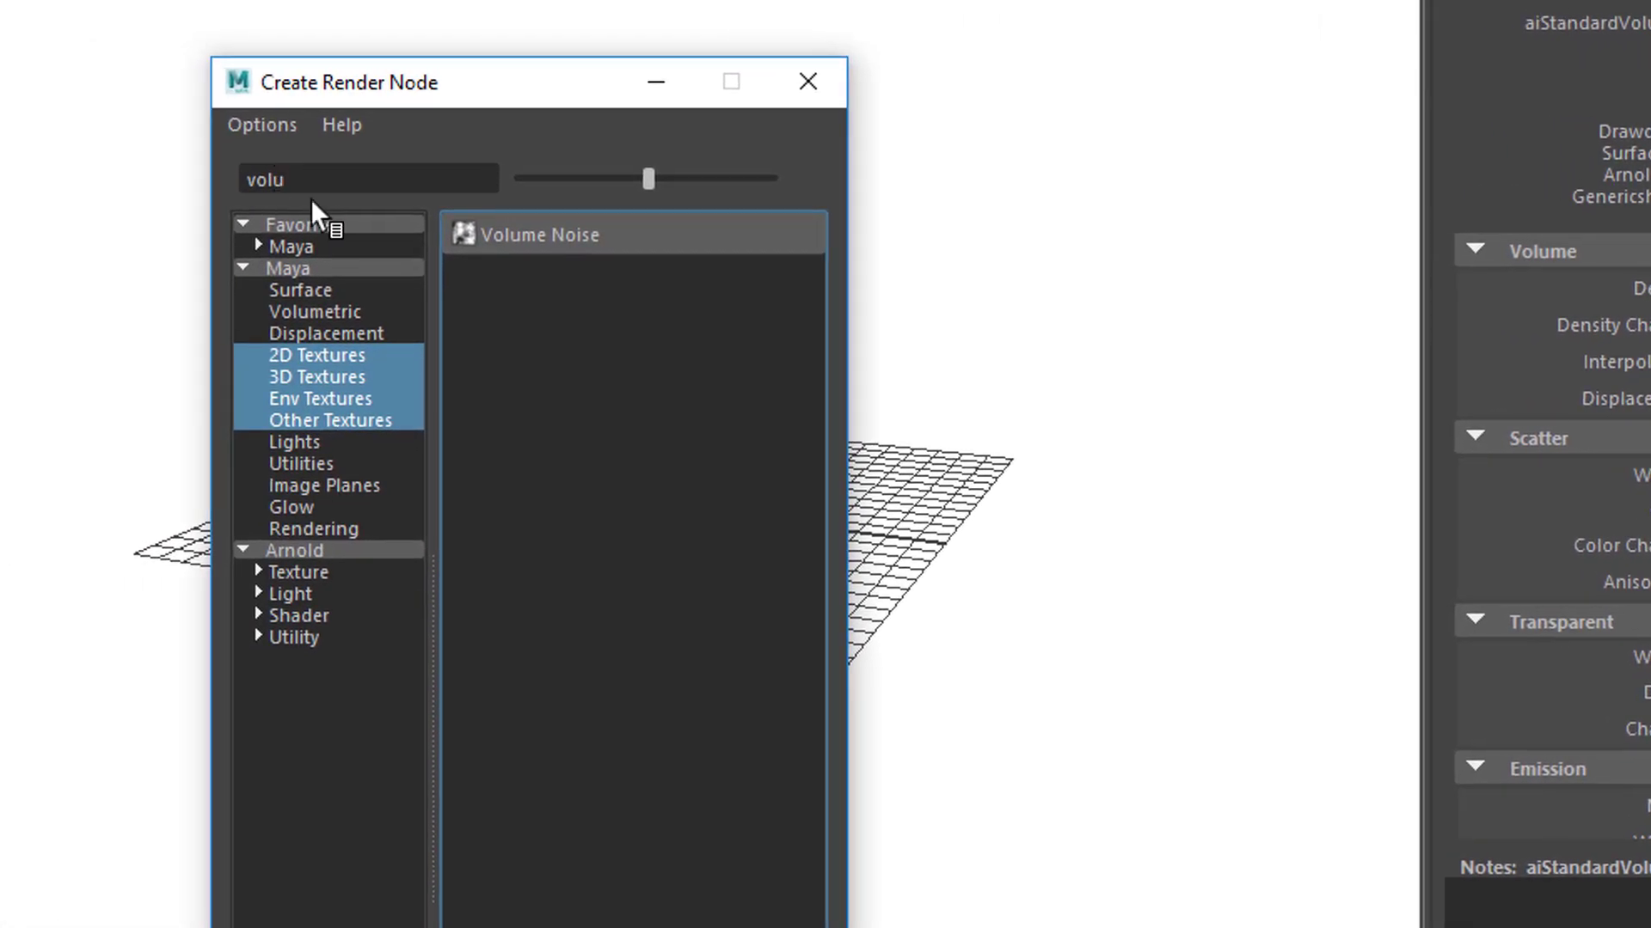
{"action": "double_click", "coordinate": [319, 176]}
{"action": "key", "text": "BackSpace"}
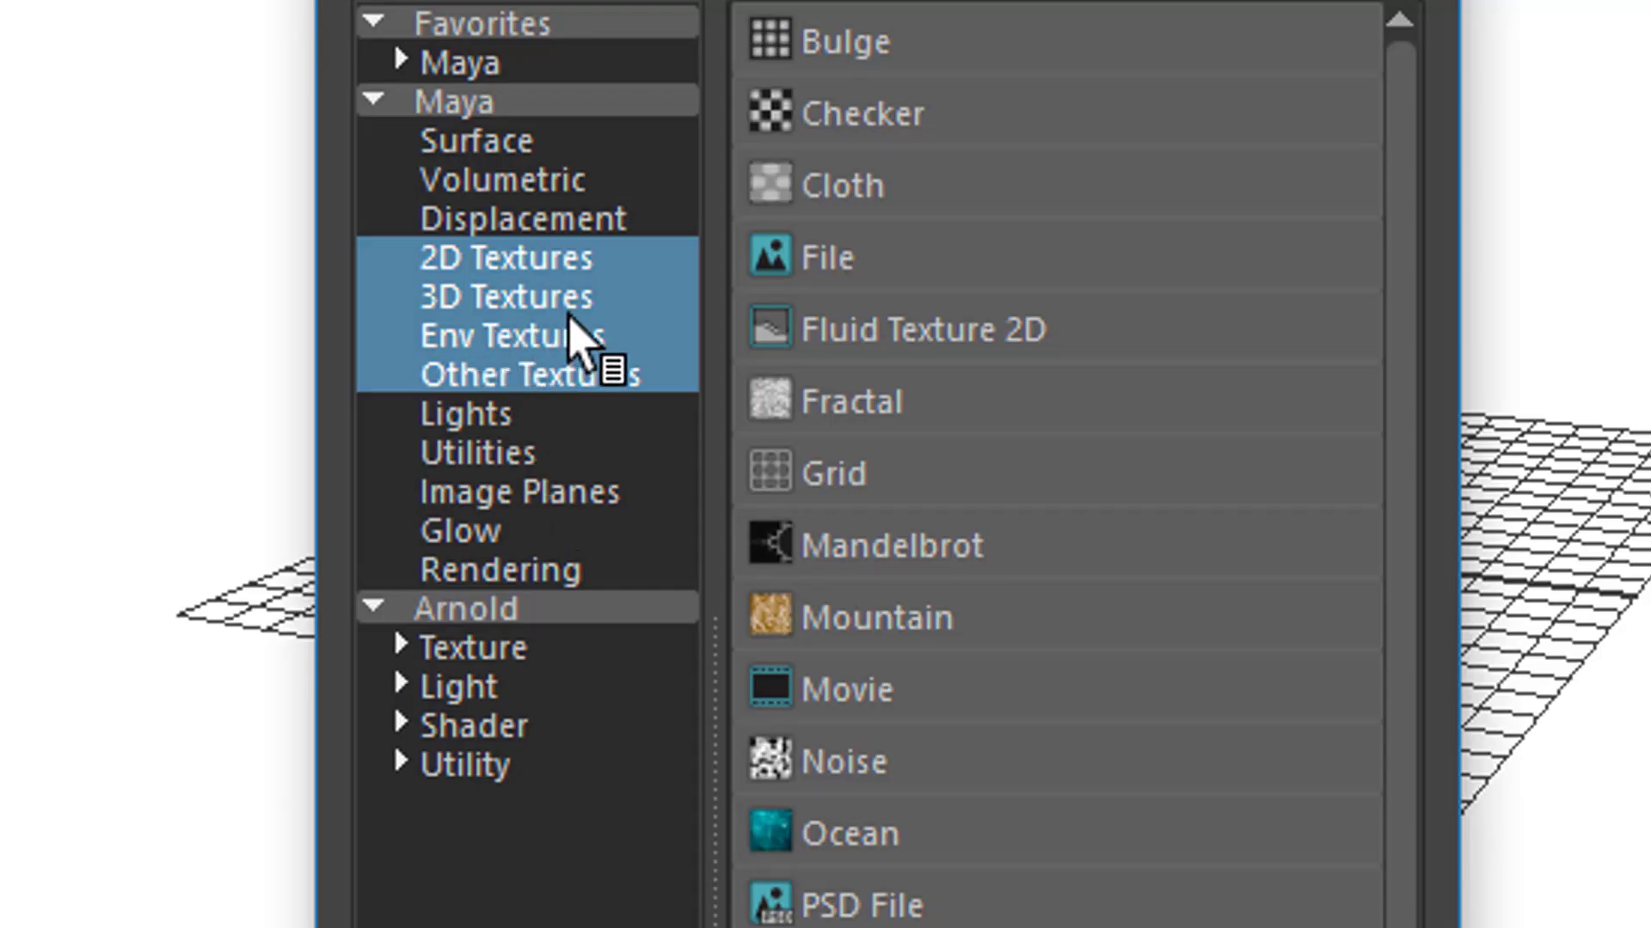
{"action": "left_click", "coordinate": [532, 301]}
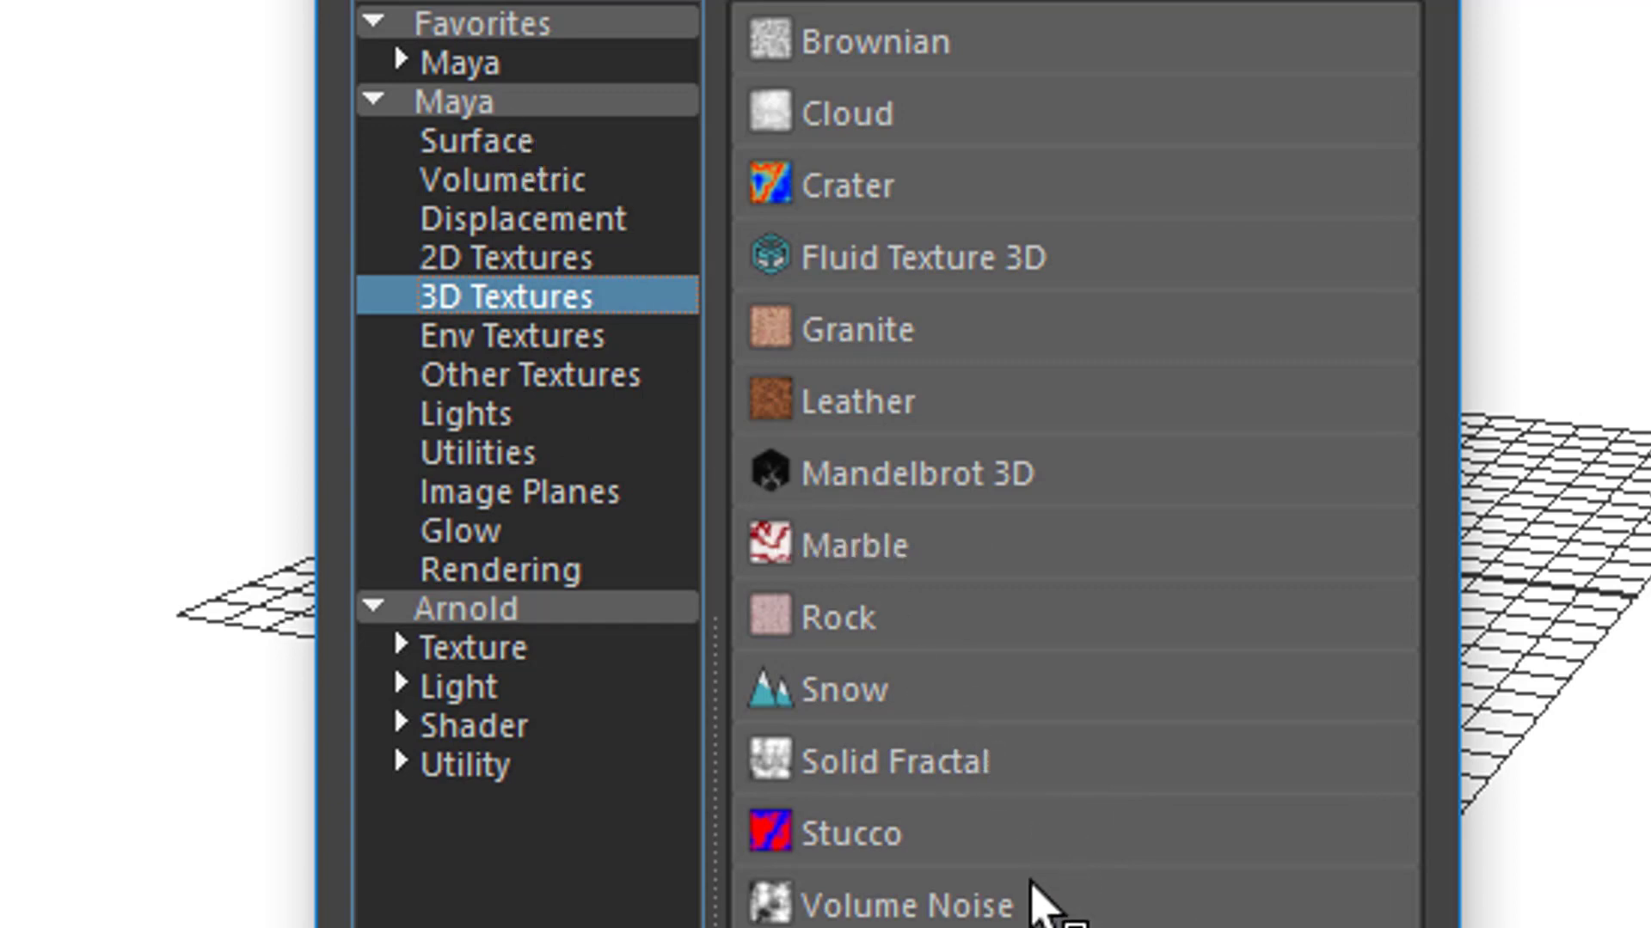
{"action": "left_click", "coordinate": [925, 559]}
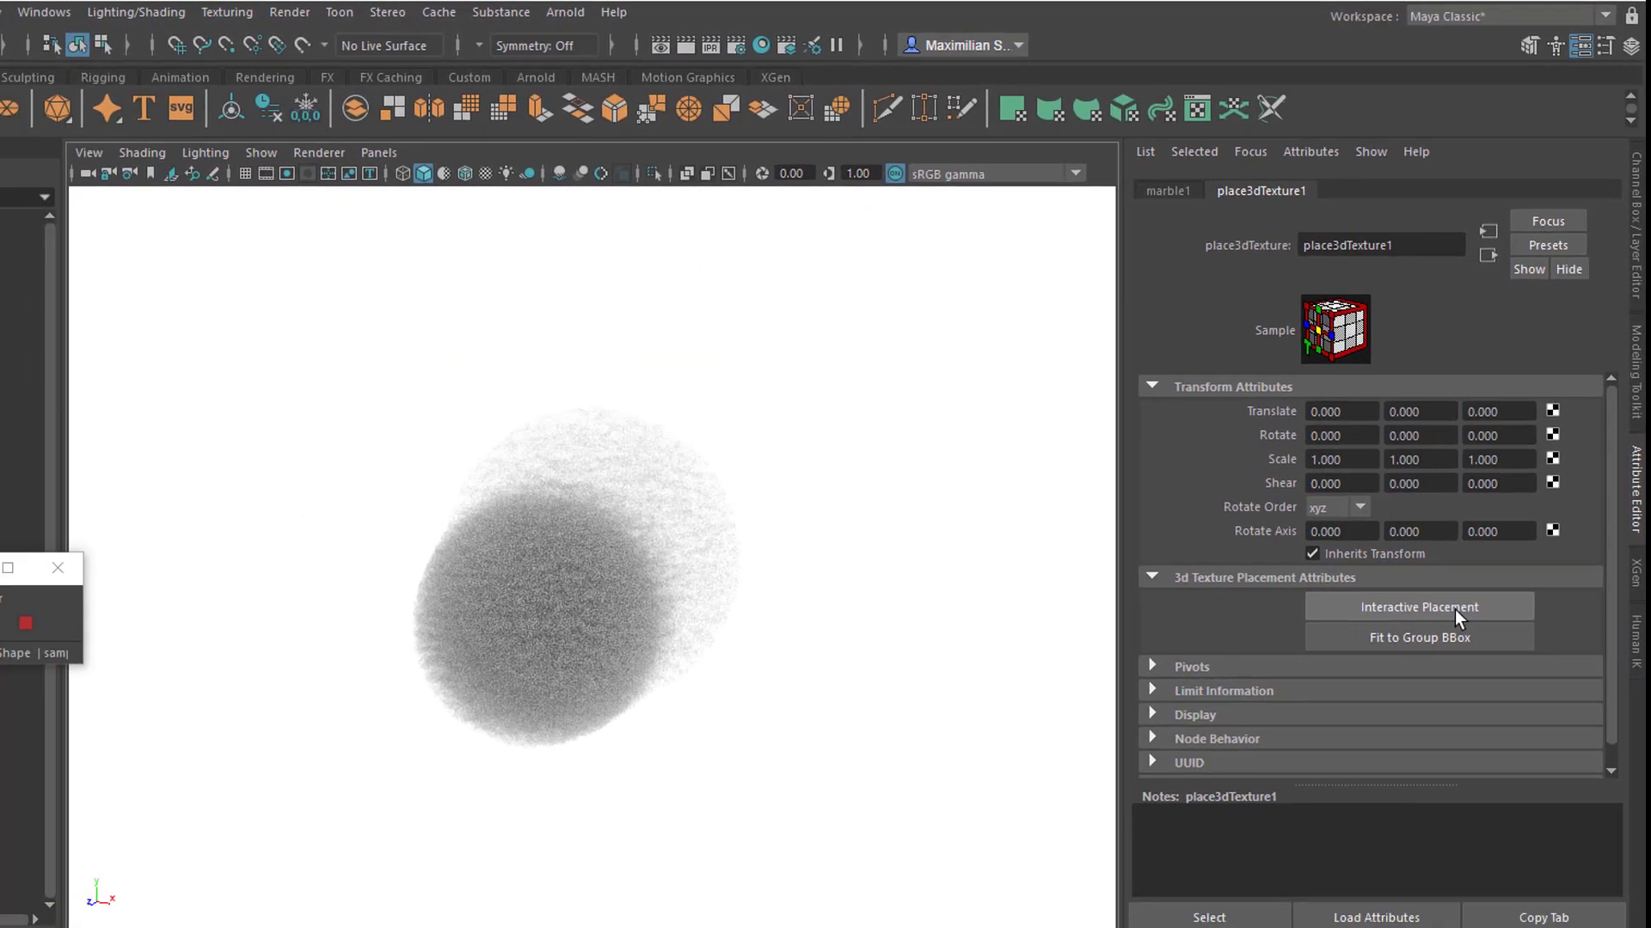
Select the marble's 3D texture placement and scale it uniformly to about 30.9
{"action": "left_click", "coordinate": [1332, 836]}
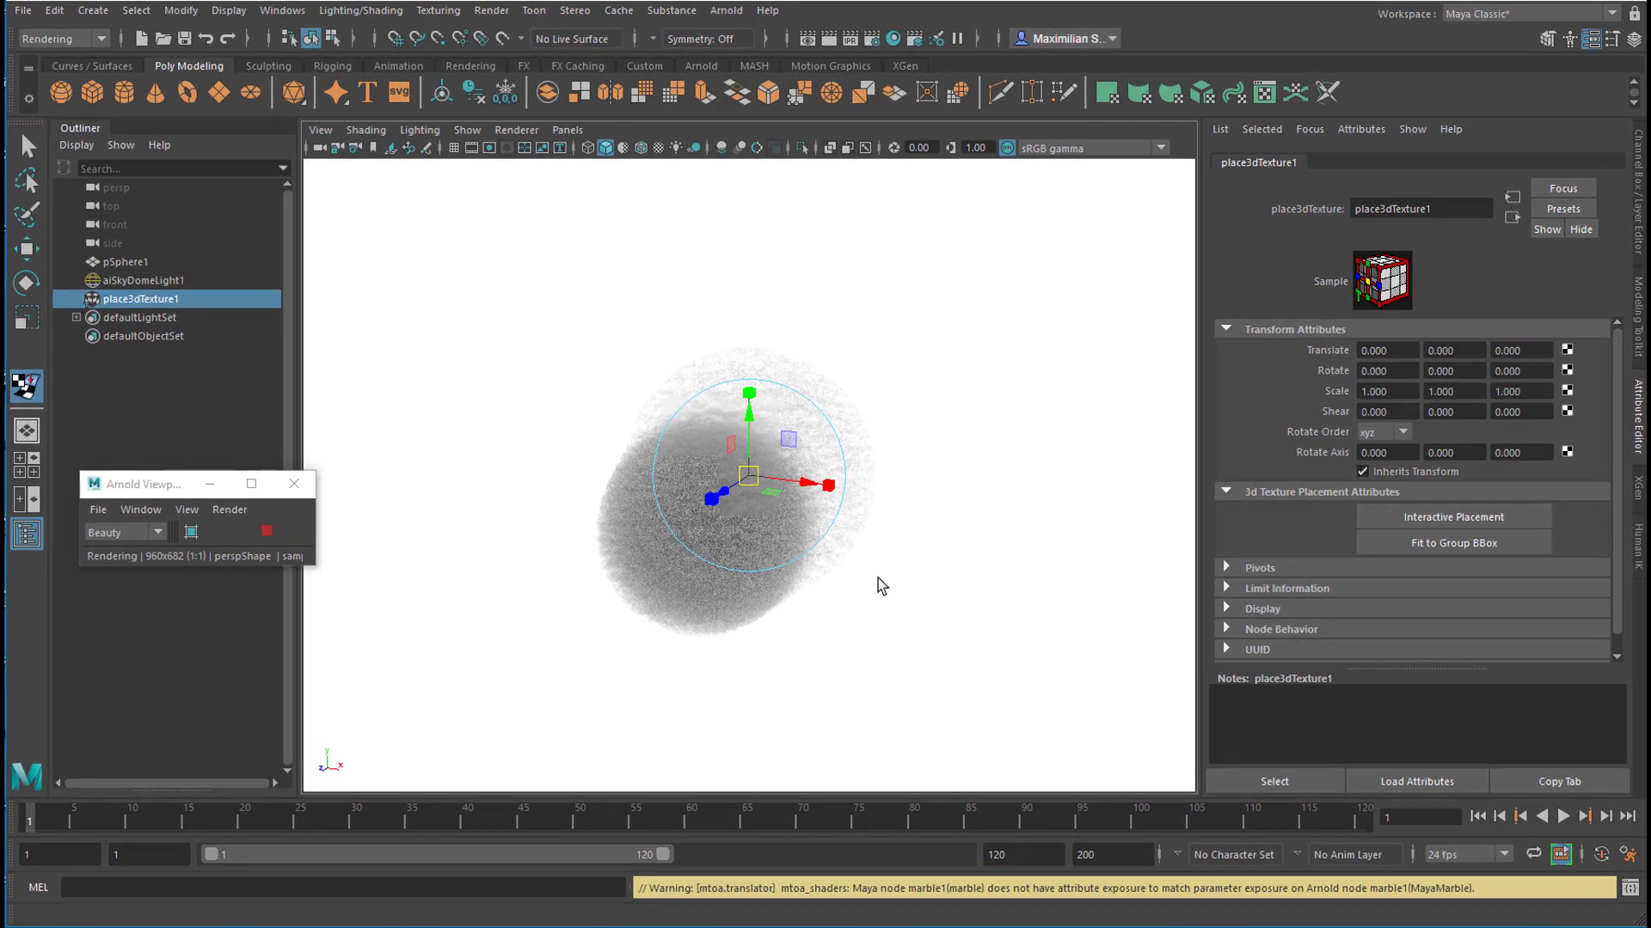
{"action": "key", "text": "r"}
{"action": "left_click_drag", "start_coordinate": [754, 479], "coordinate": [1202, 655]}
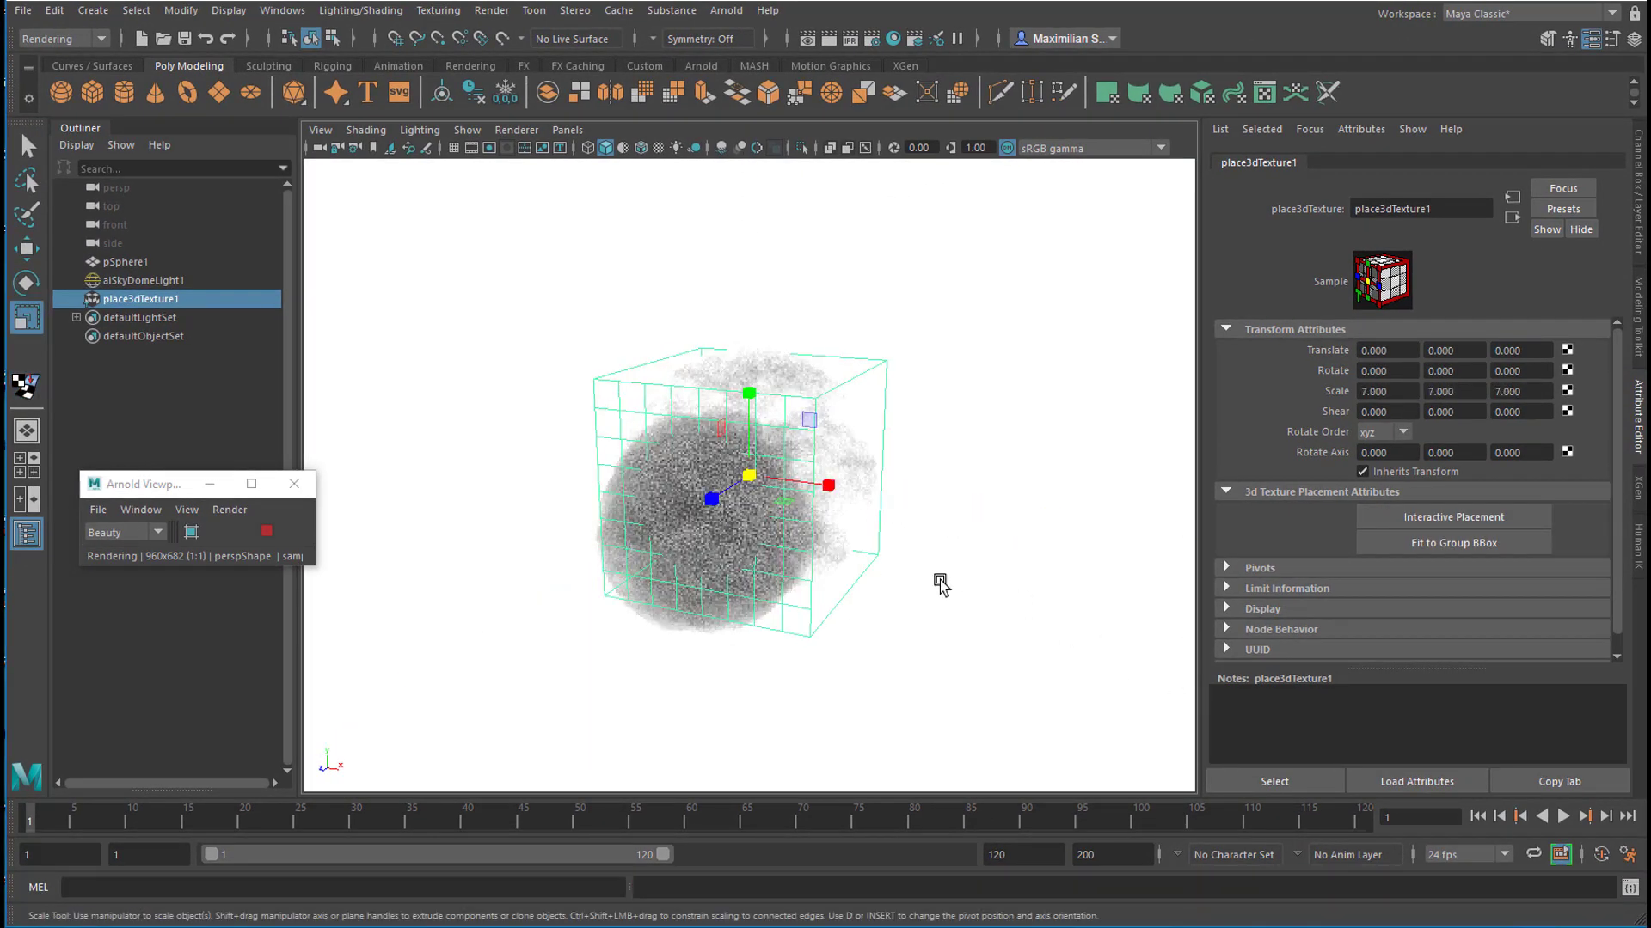
{"action": "left_click_drag", "start_coordinate": [750, 478], "coordinate": [981, 620]}
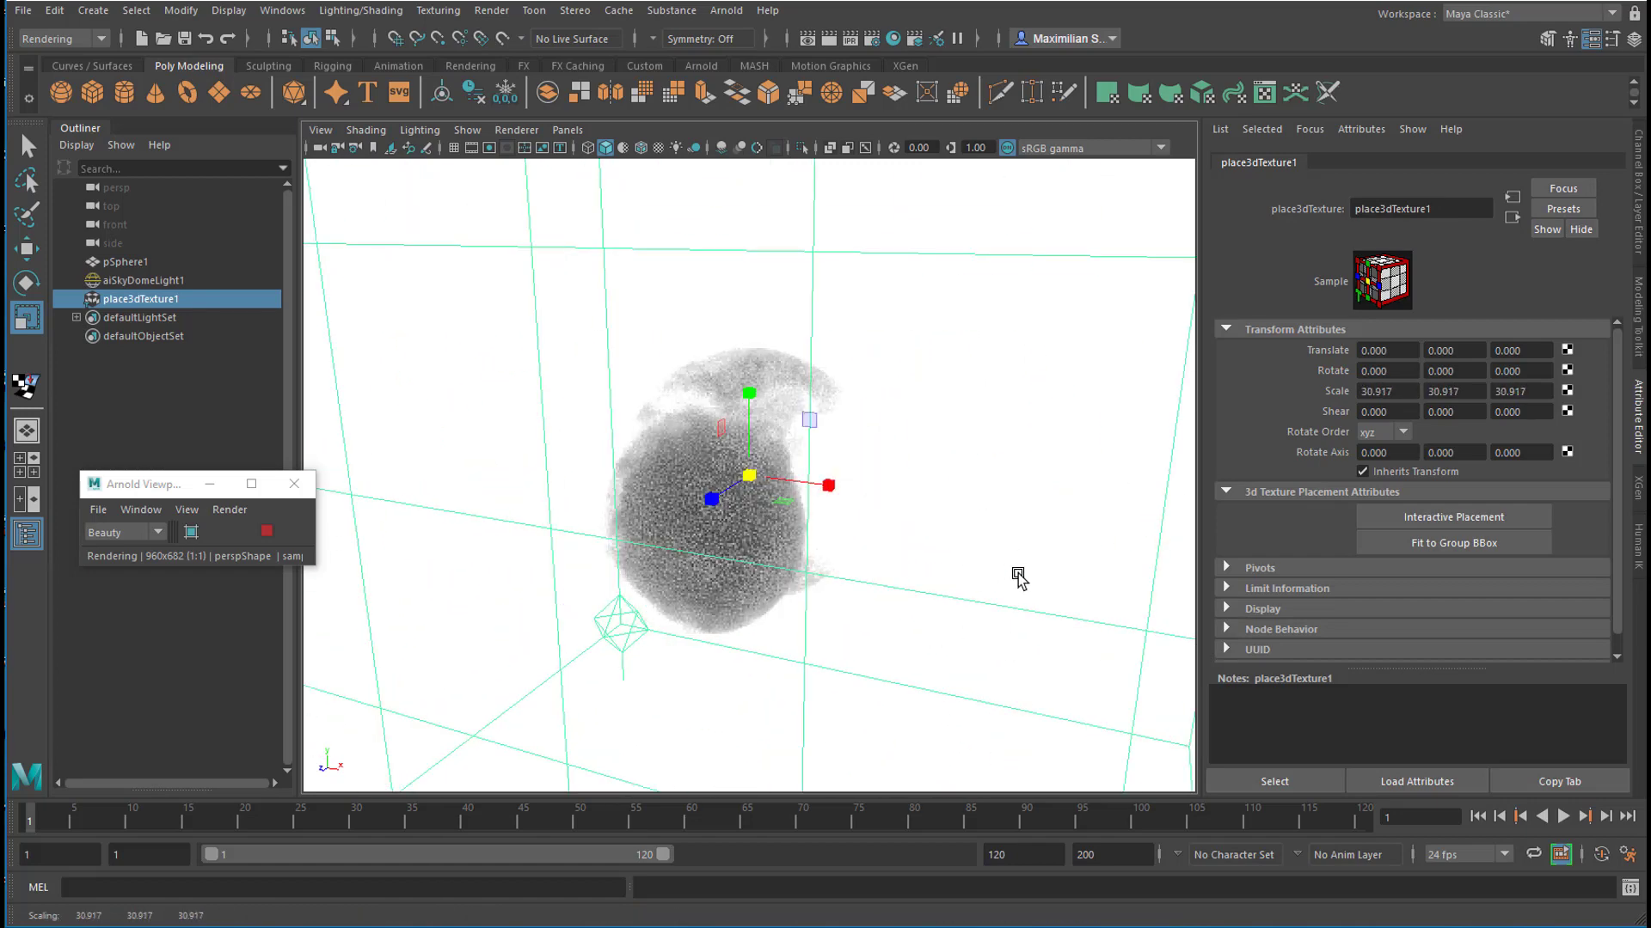
Rotate the 3D texture placement about 60° in Z and about -72° in Y
{"action": "key", "text": "e"}
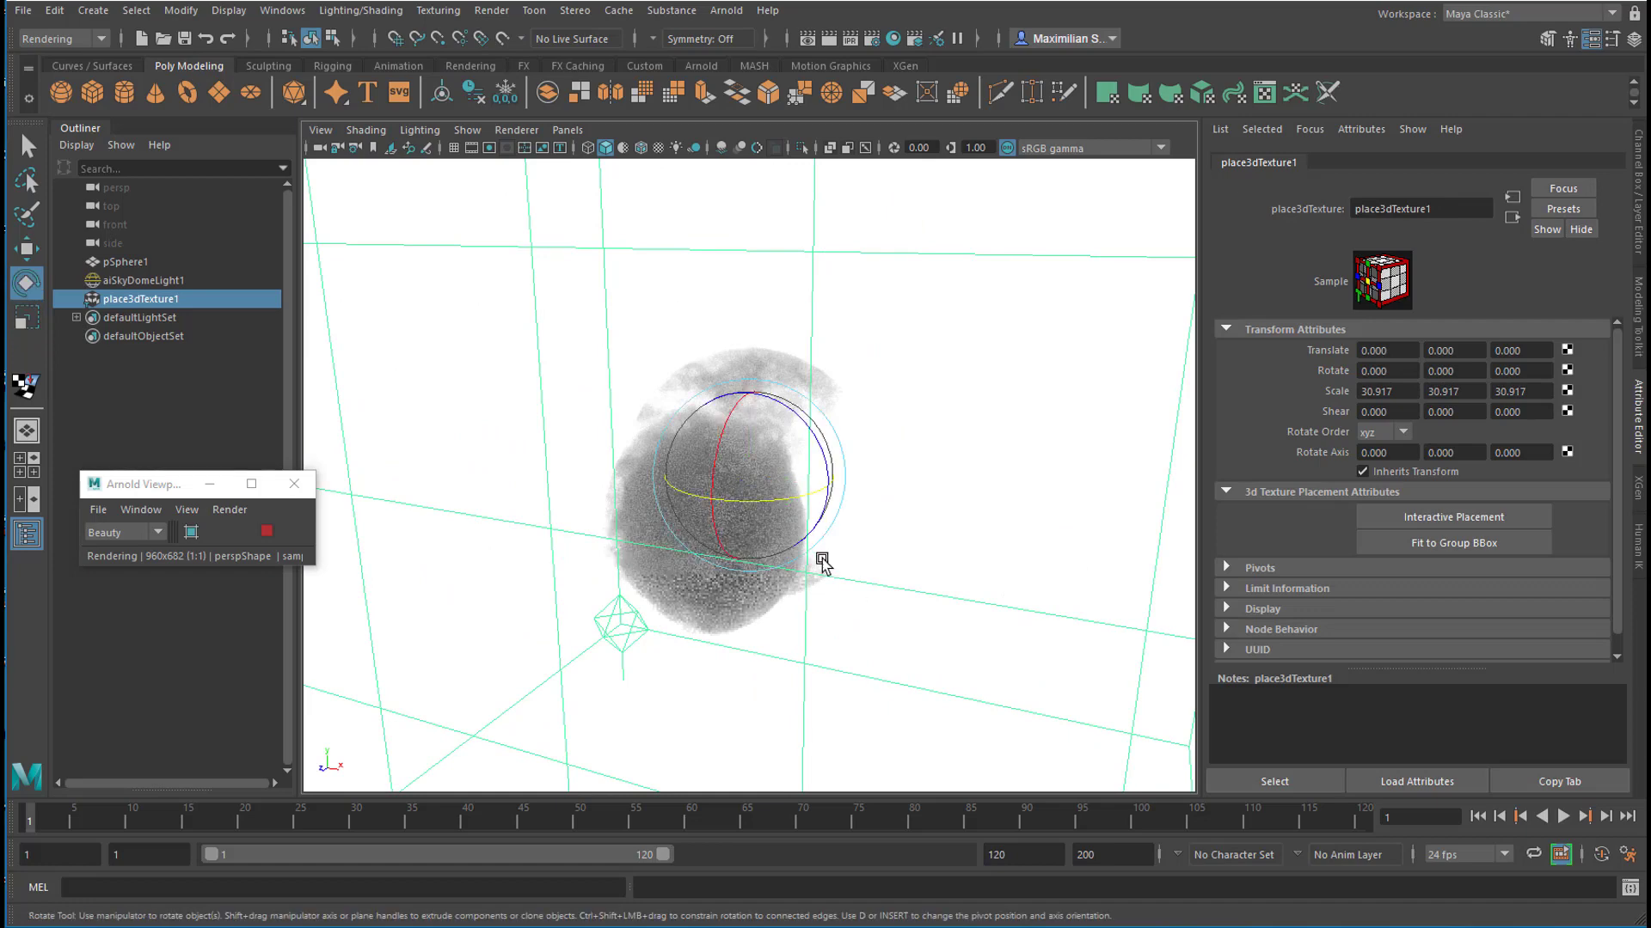
{"action": "left_click_drag", "start_coordinate": [823, 465], "coordinate": [878, 547]}
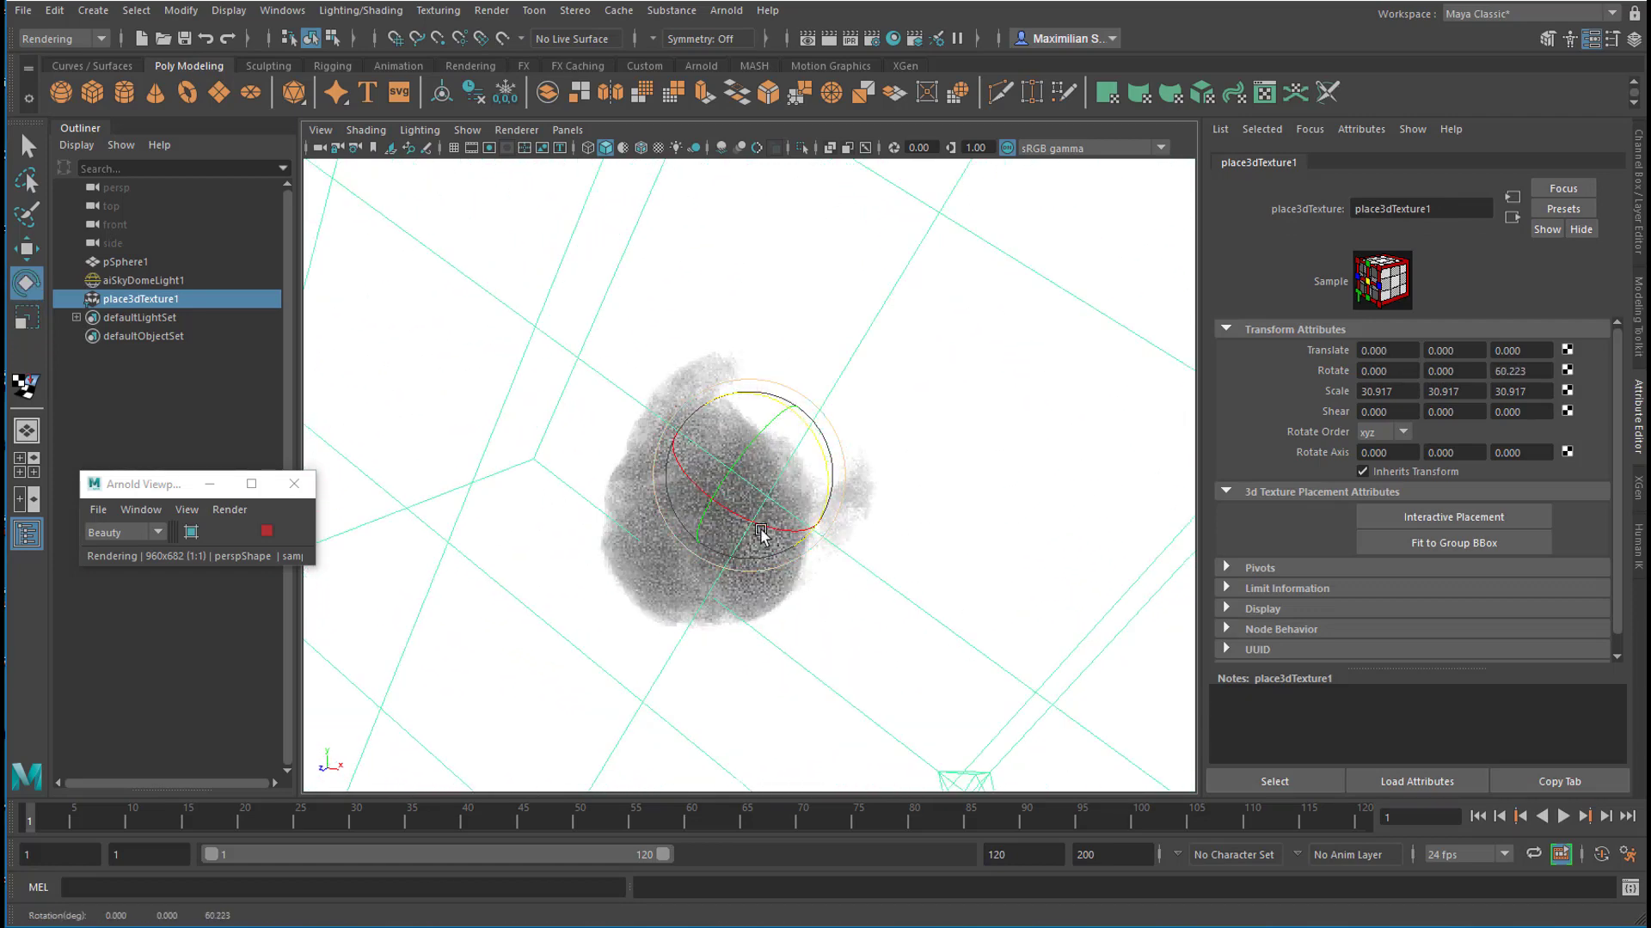
{"action": "left_click_drag", "start_coordinate": [725, 483], "coordinate": [708, 526]}
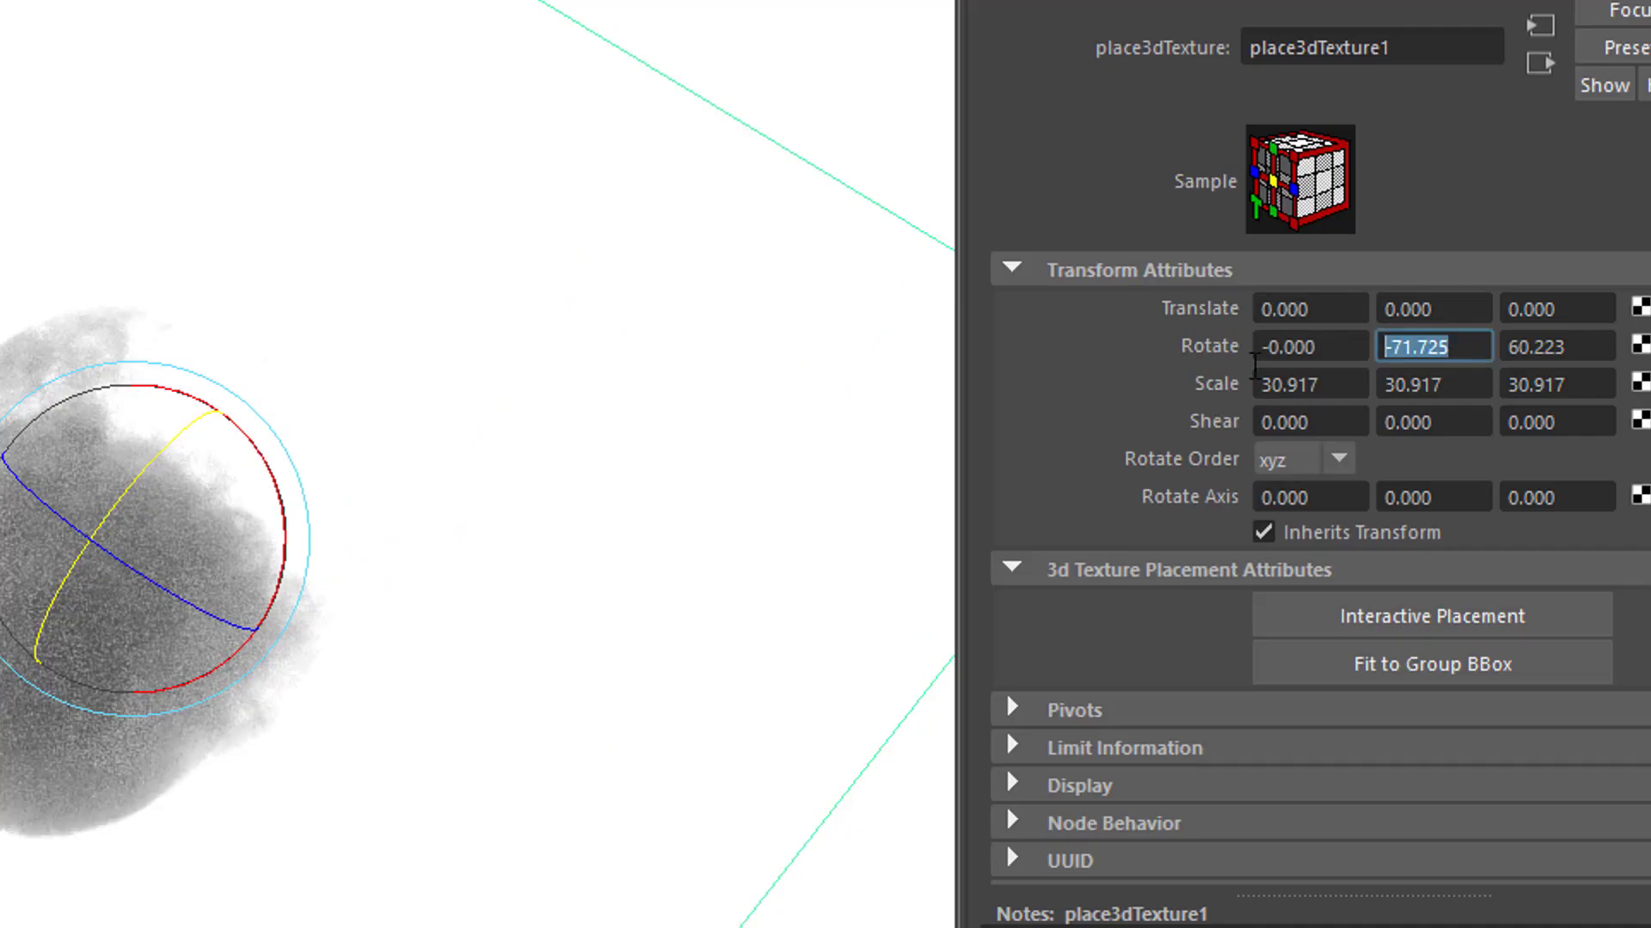
Drive the texture placement's rotation with expressions: =frame for X, =sin(time) for Y and =-frame for Z
{"action": "type", "text": "=sin(time)"}
{"action": "key", "text": "Return"}
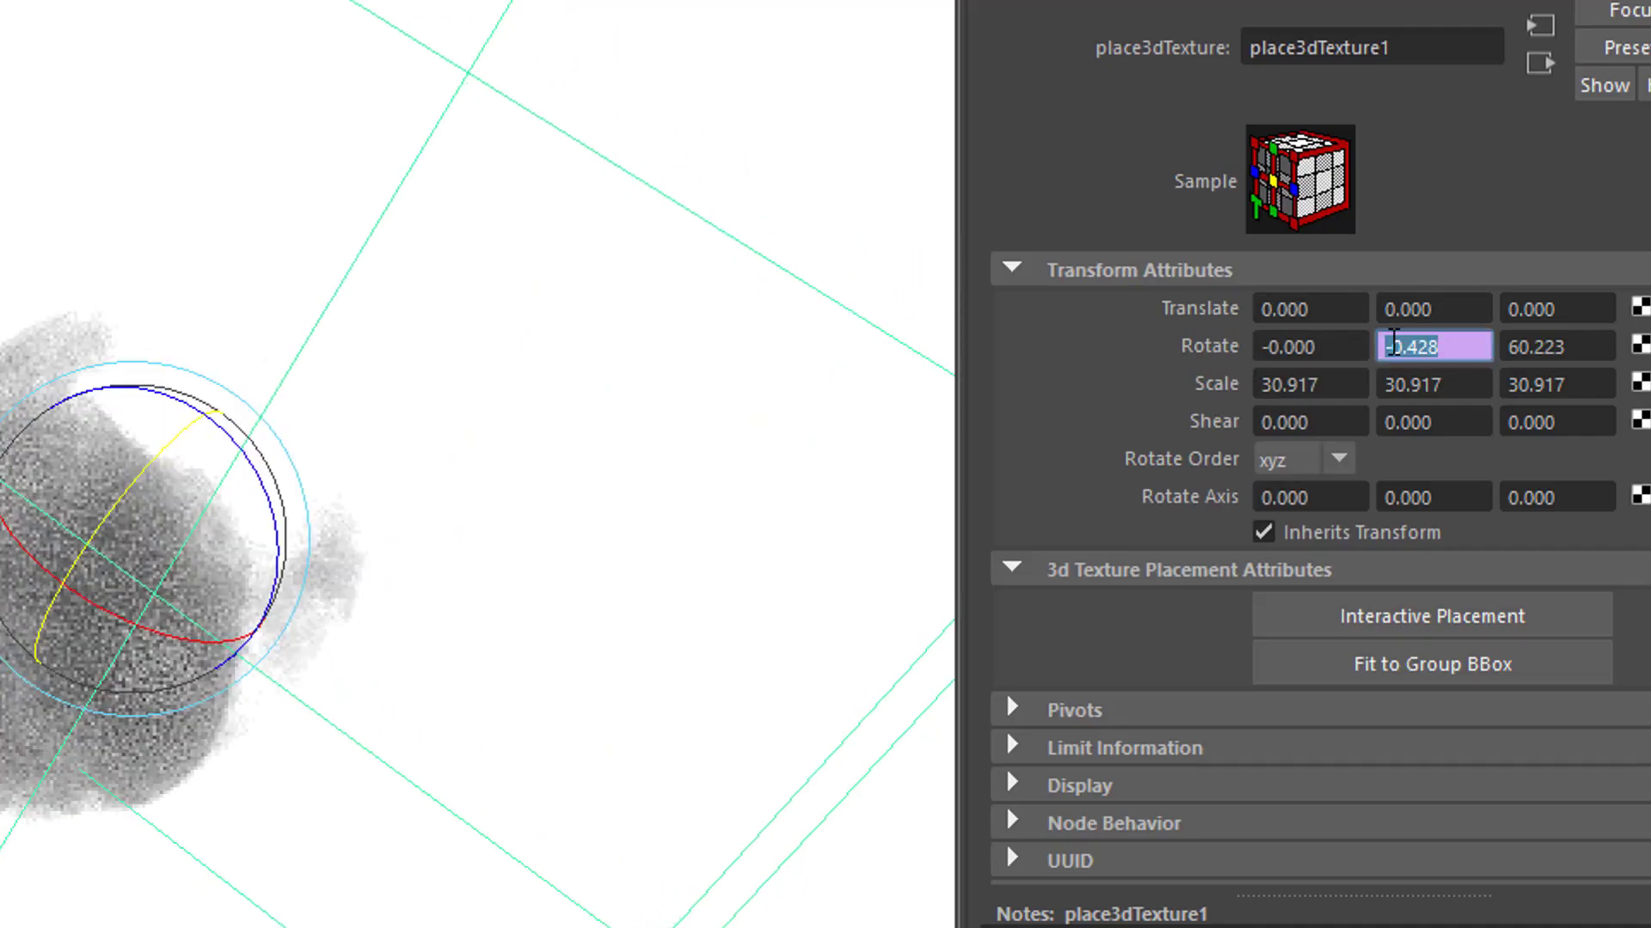
{"action": "left_click", "coordinate": [1310, 346]}
{"action": "type", "text": "=frame"}
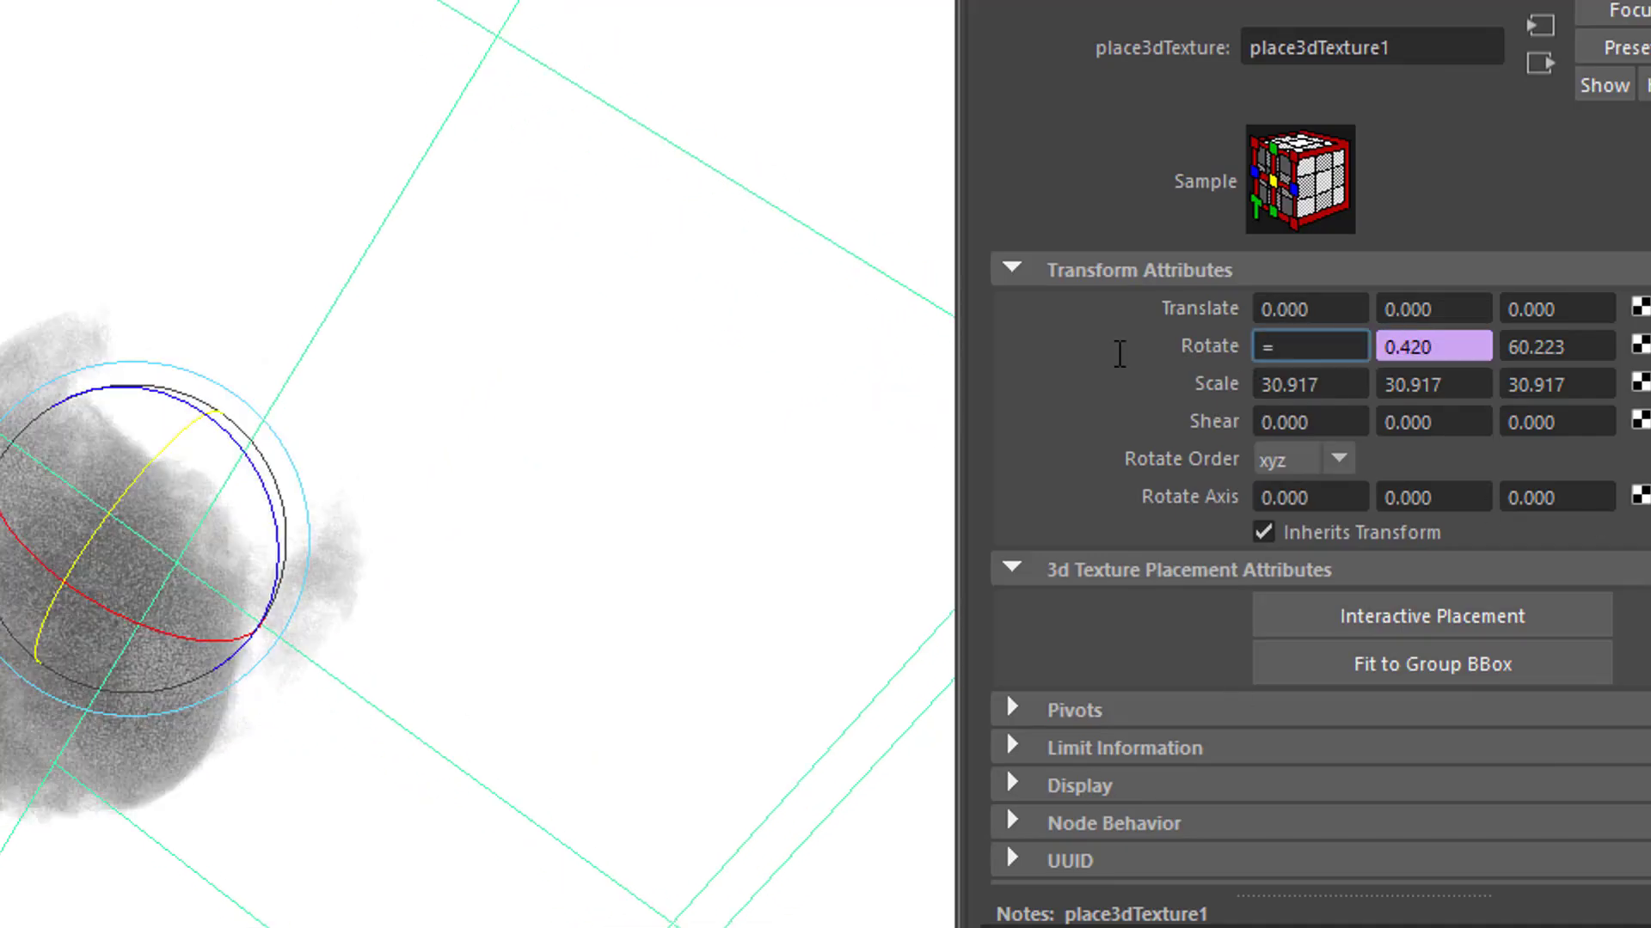
{"action": "key", "text": "Return"}
{"action": "key", "text": "Tab"}
{"action": "key", "text": "Tab"}
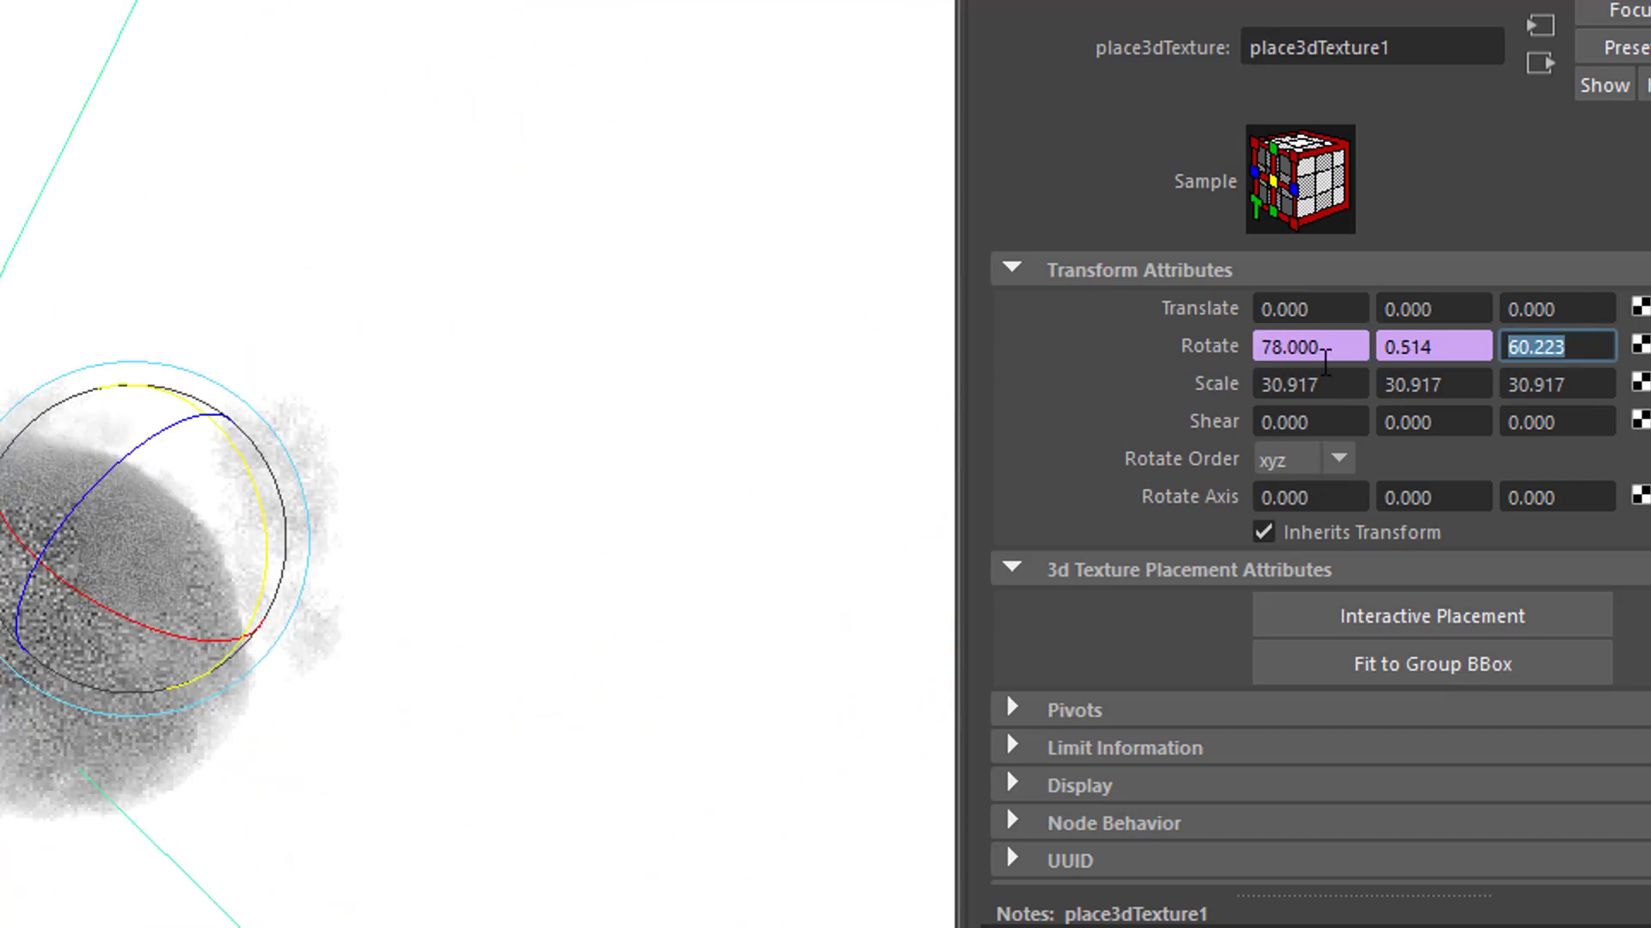
{"action": "type", "text": "=-f"}
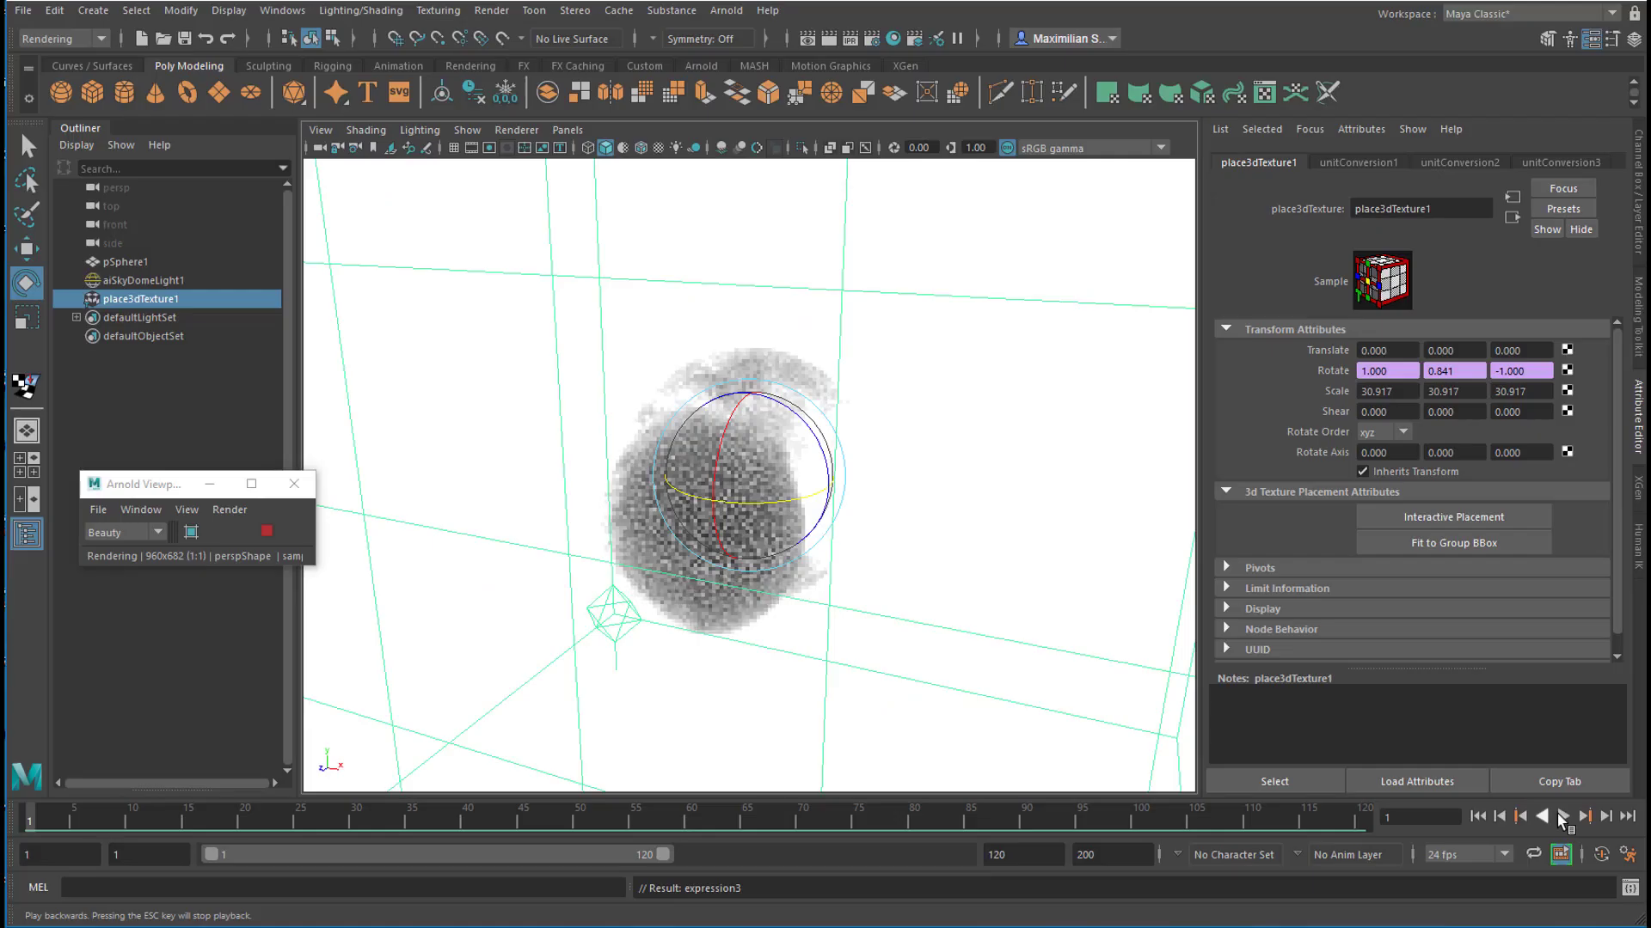
Play the texture rotation animation, stop at frame 74 and examine the displaced volume up close
{"action": "left_click", "coordinate": [1567, 816]}
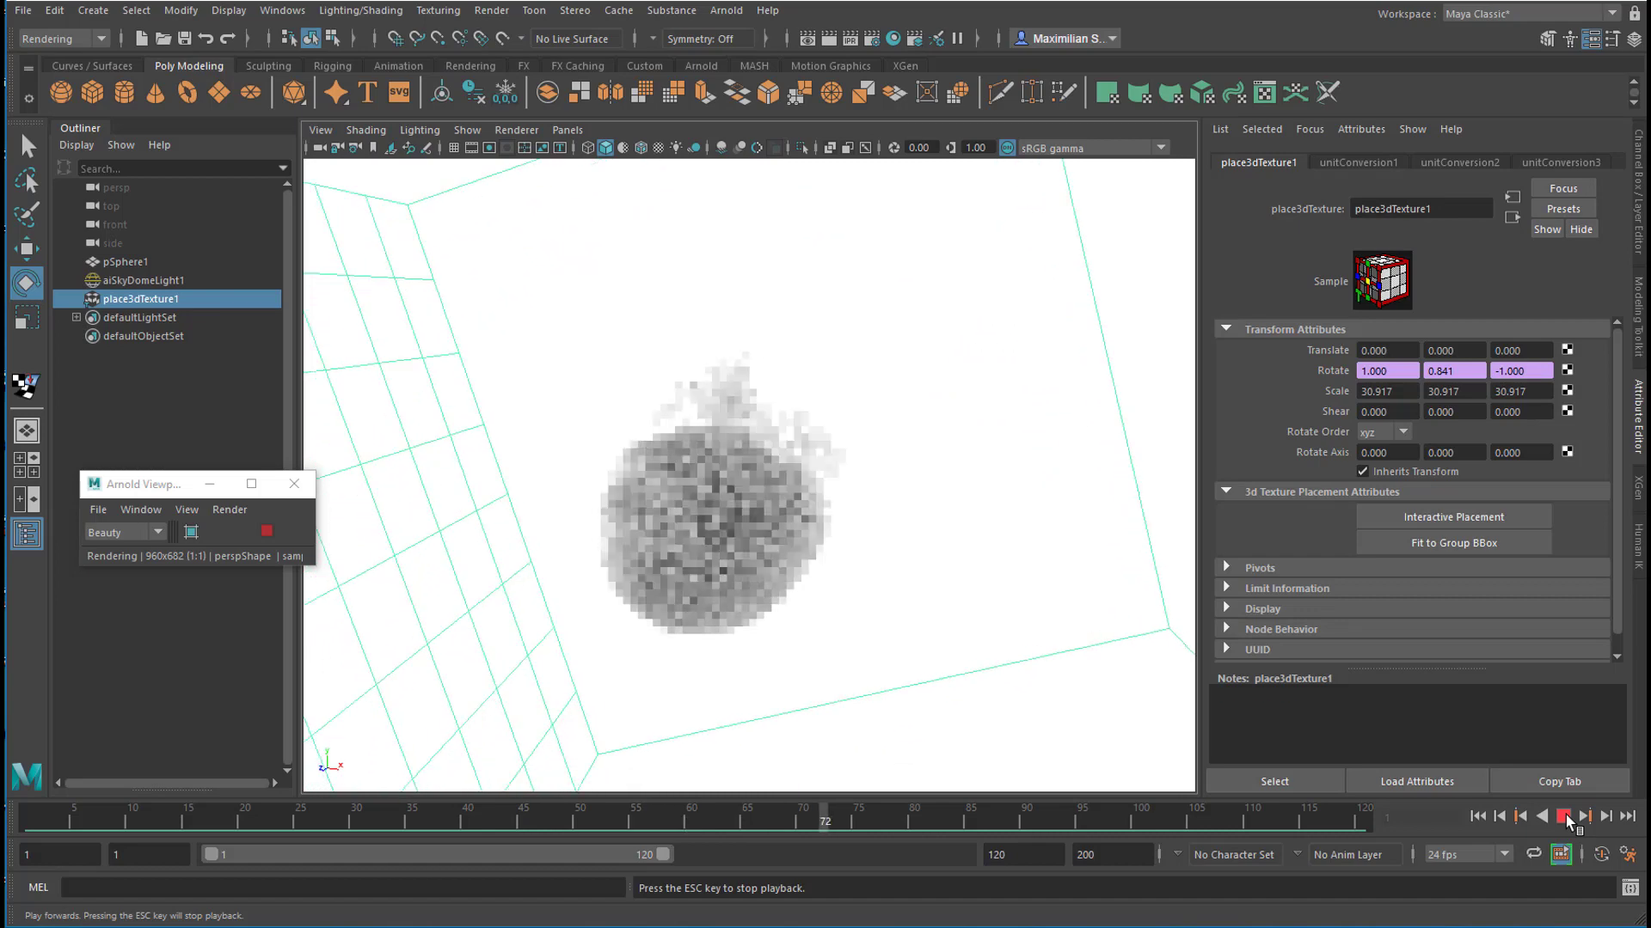
{"action": "left_click", "coordinate": [1563, 815]}
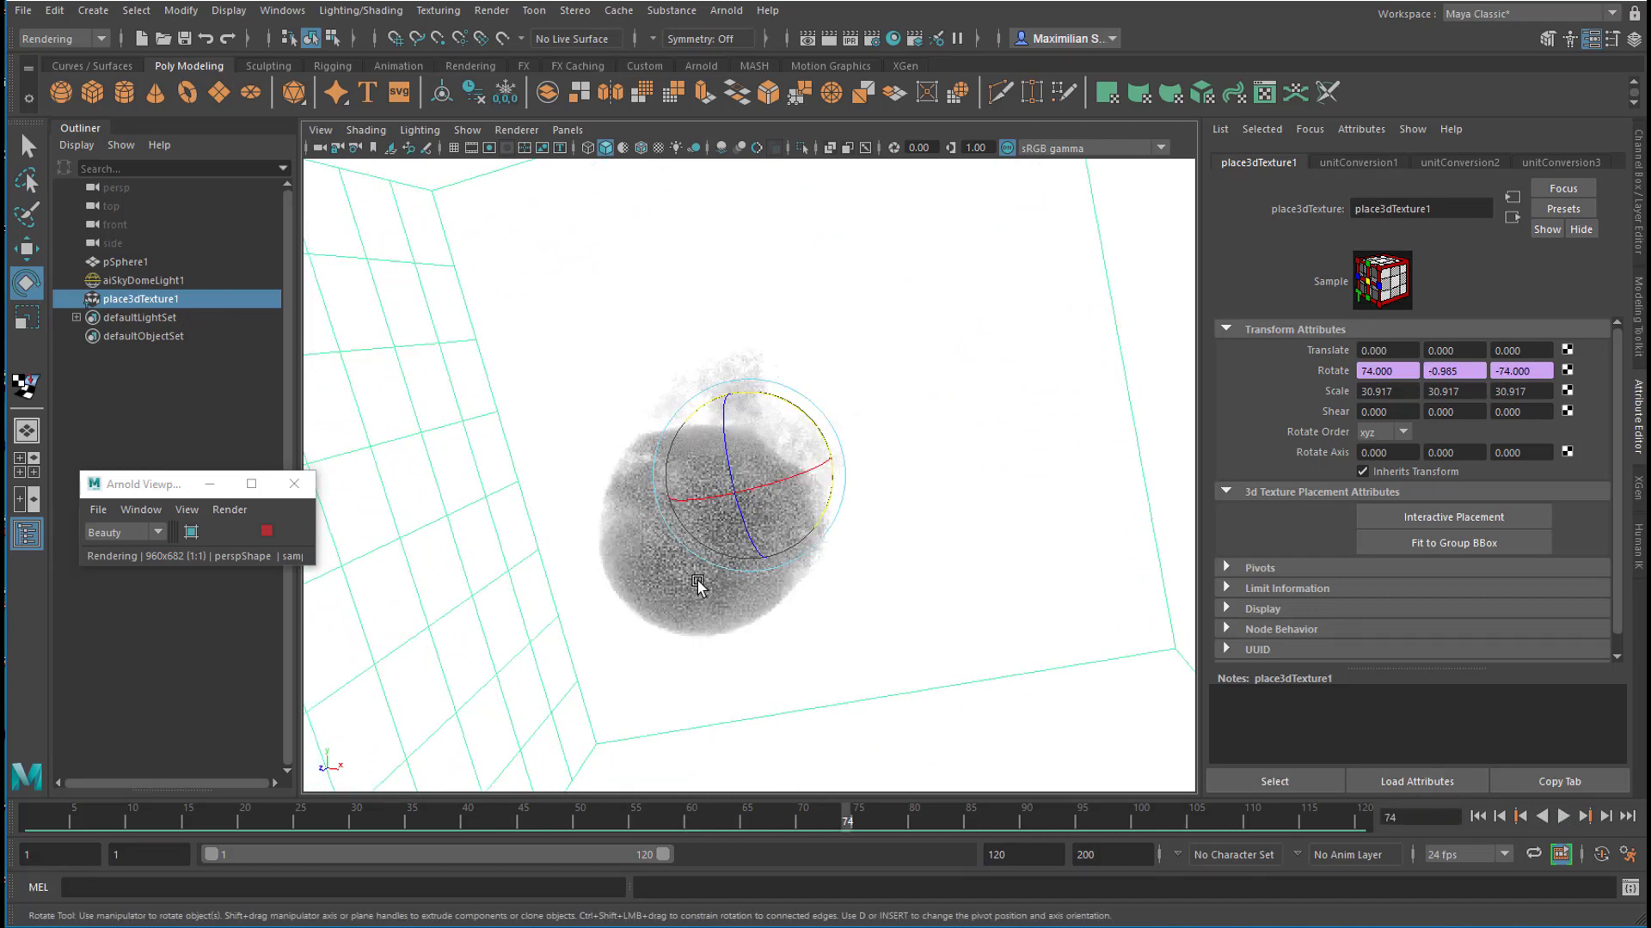
{"action": "right_click_drag", "start_coordinate": [630, 588], "coordinate": [1117, 572], "text": "alt"}
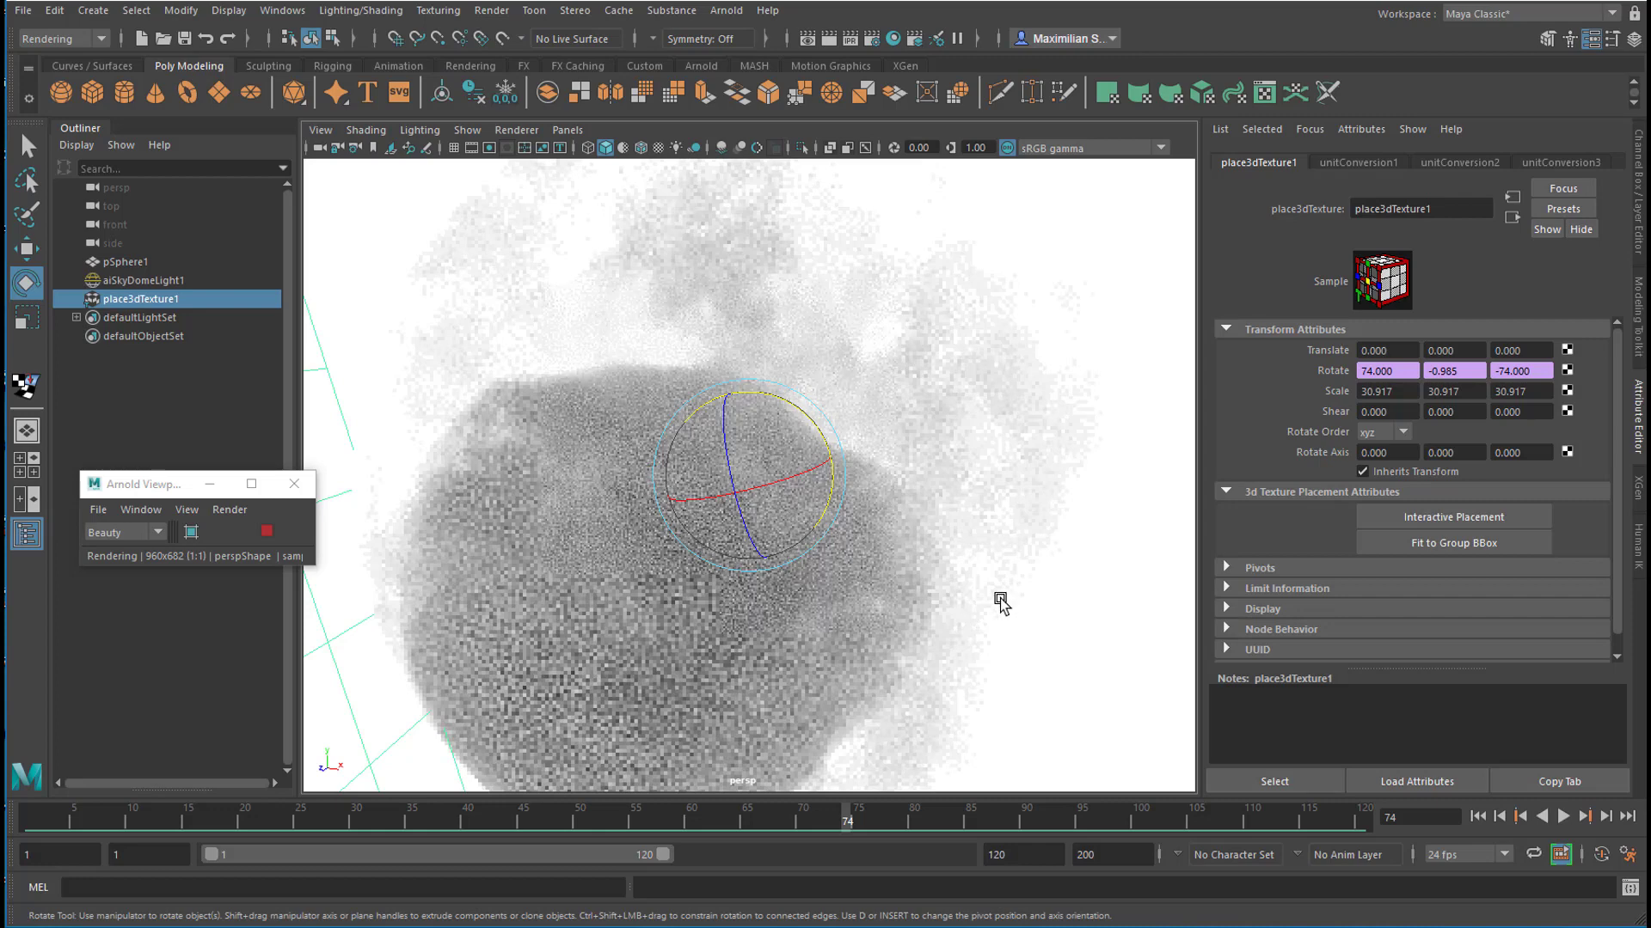
Go to pSphere1's aiStandardVolume shader through its material's shading group
{"action": "left_click", "coordinate": [143, 268]}
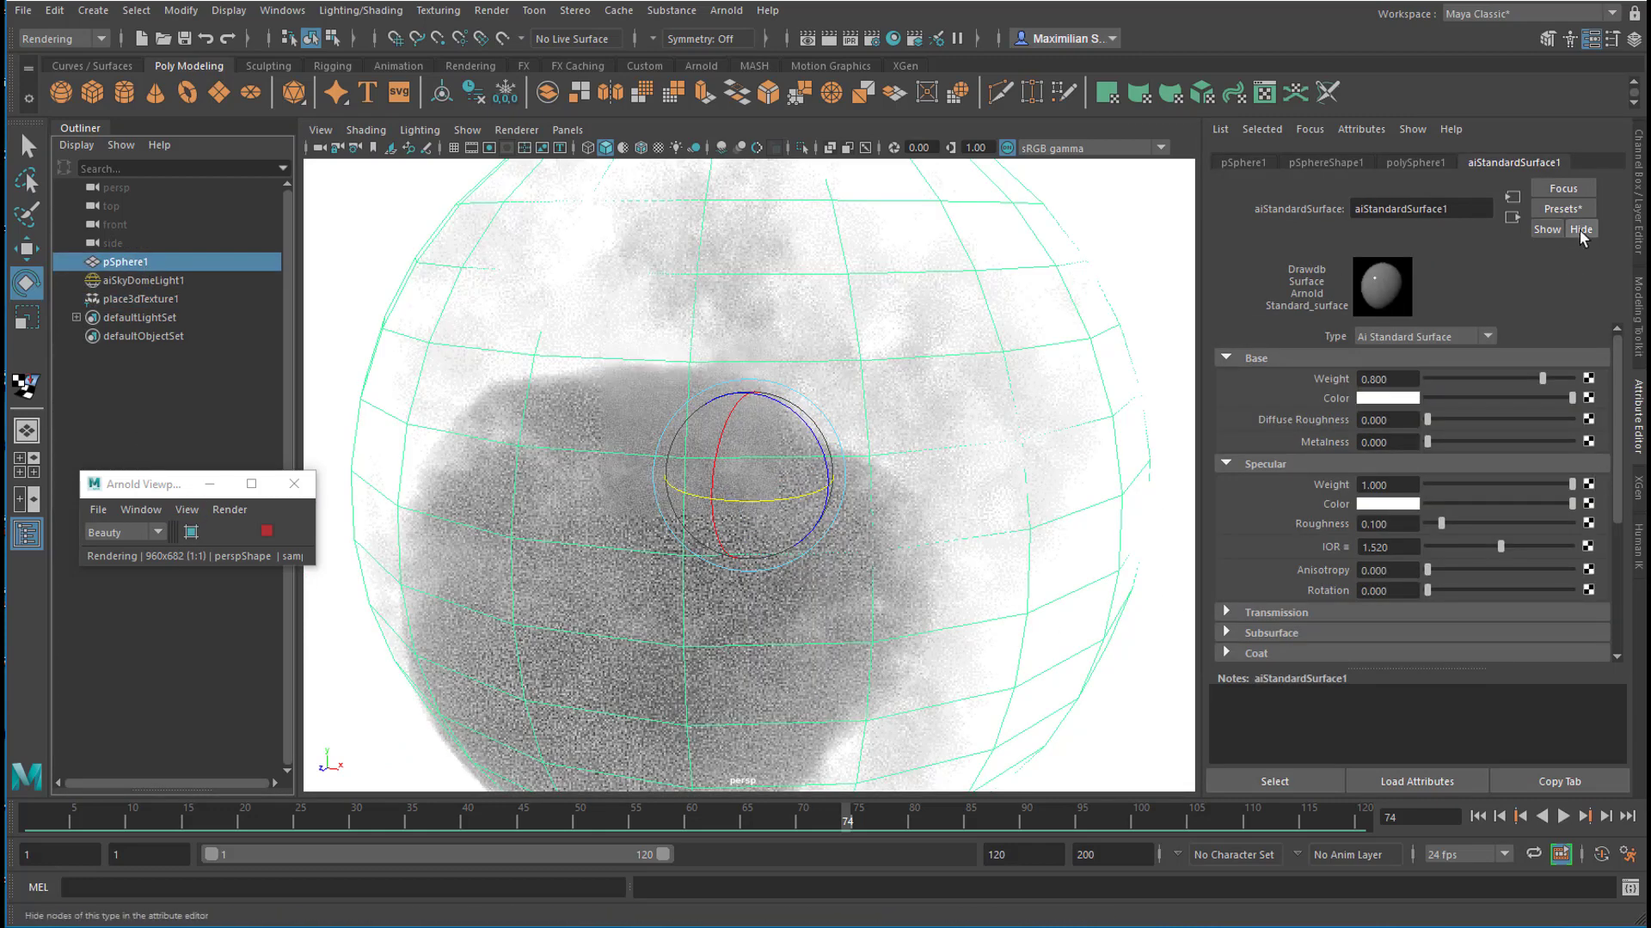
{"action": "left_click", "coordinate": [1511, 217]}
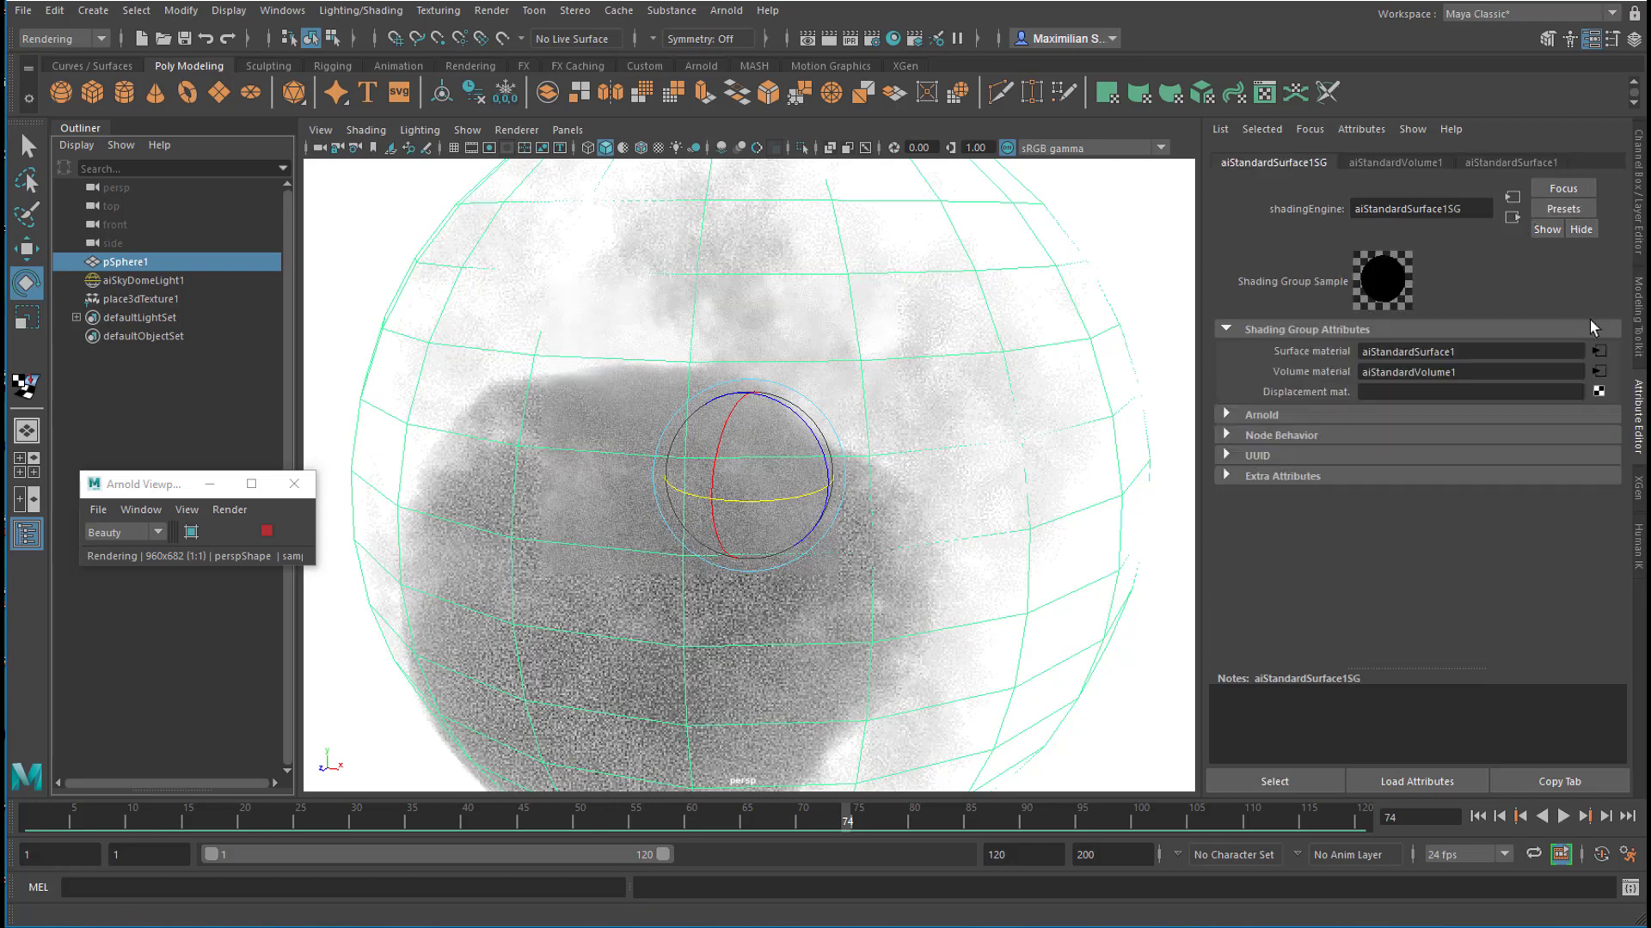
{"action": "left_click", "coordinate": [1598, 371]}
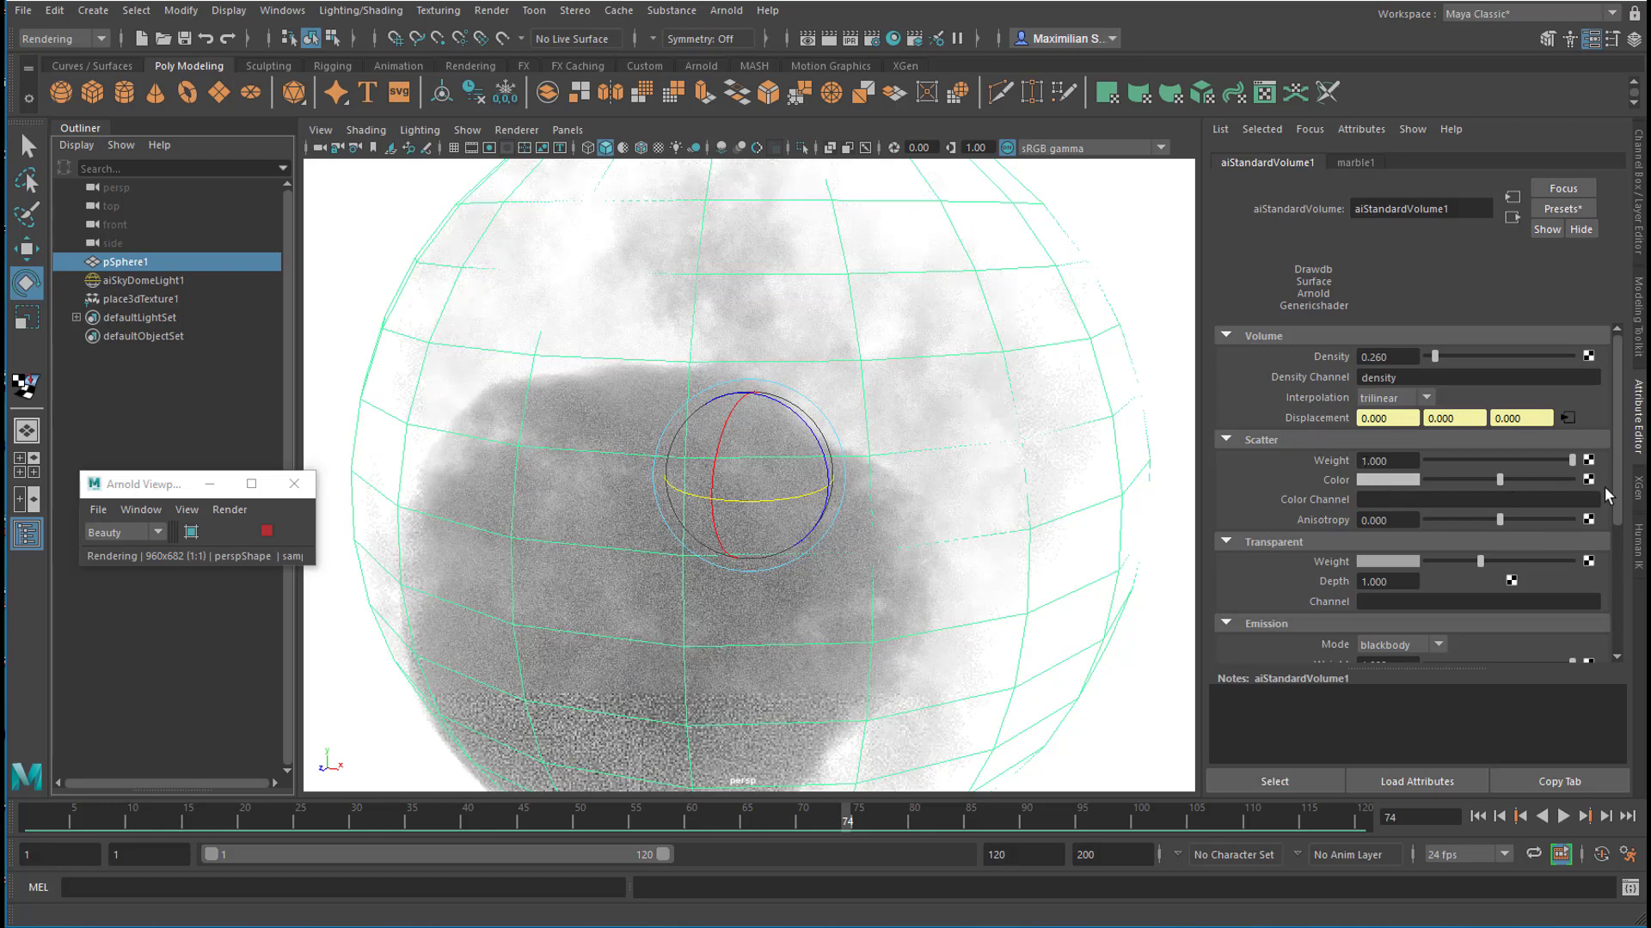
Set the volume shader's scatter color to a pale yellow
{"action": "left_click", "coordinate": [1386, 480]}
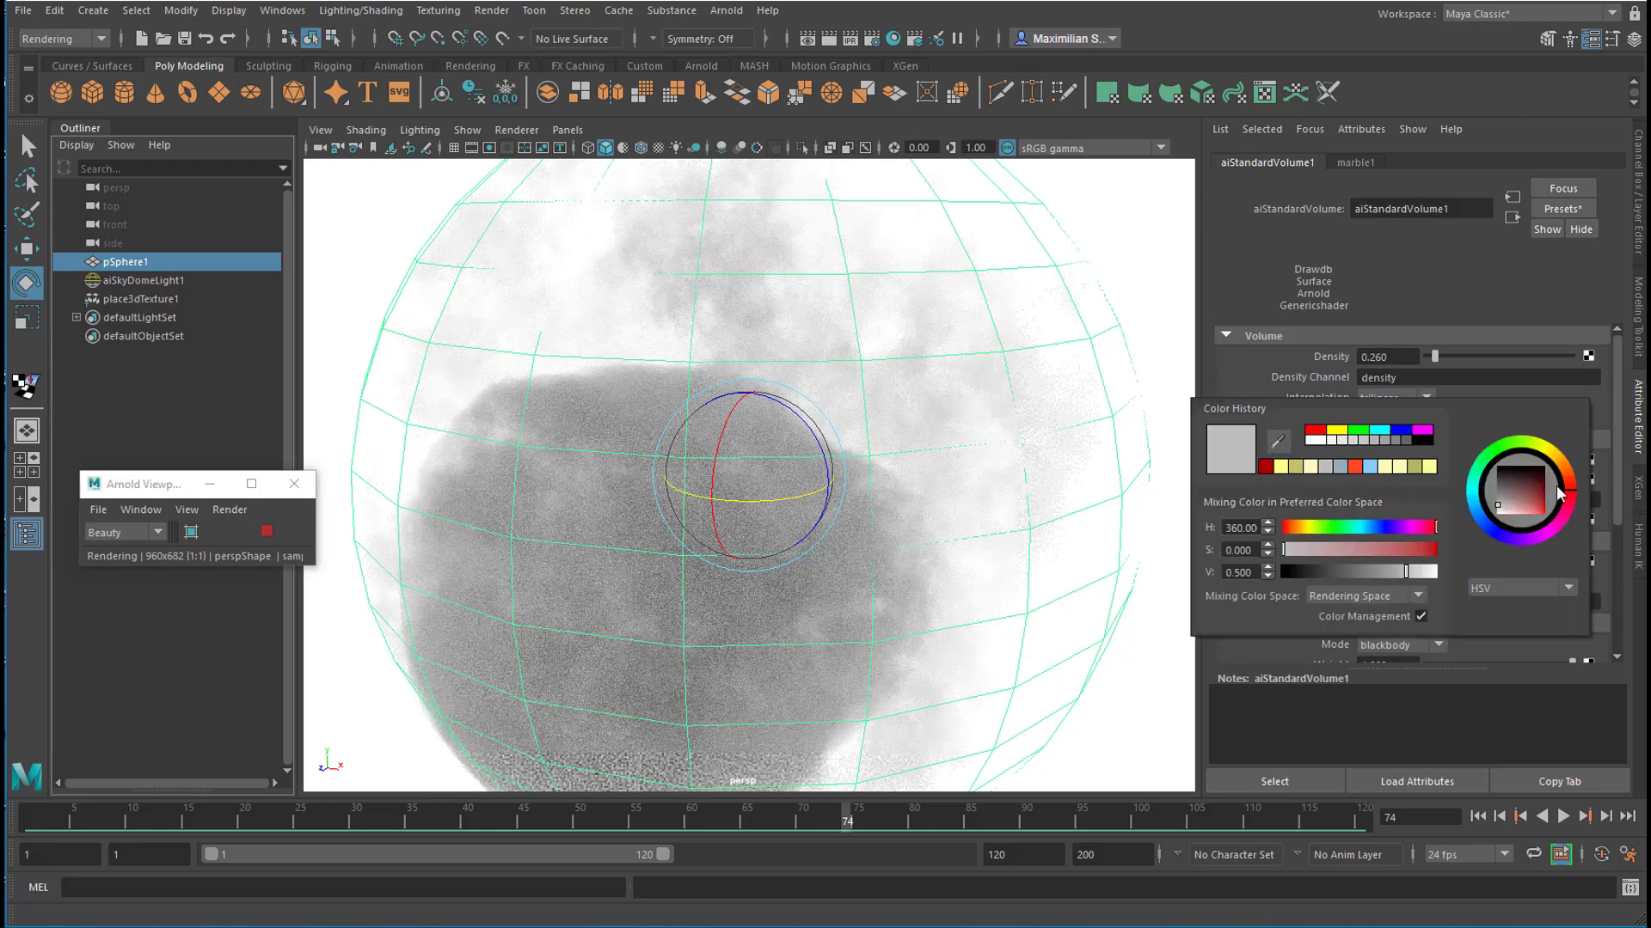
{"action": "left_click", "coordinate": [1546, 454]}
{"action": "left_click_drag", "start_coordinate": [1509, 496], "coordinate": [1514, 512]}
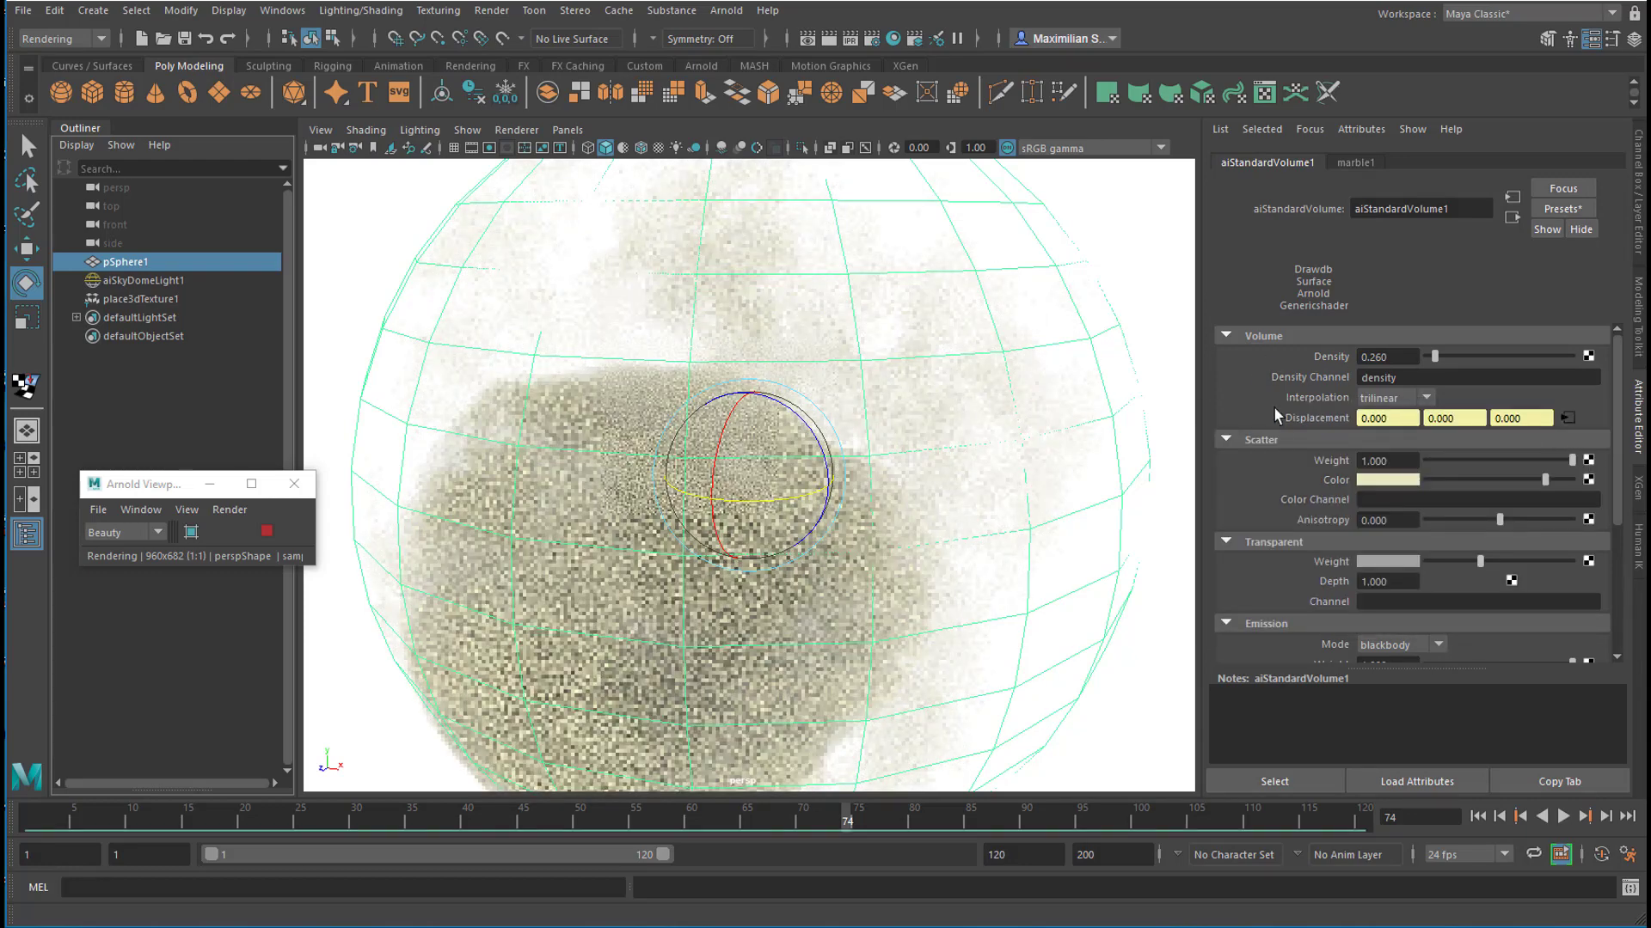
Map a Ramp texture to the scatter color and add a red color stop at about position 0.416
{"action": "left_click", "coordinate": [1588, 480]}
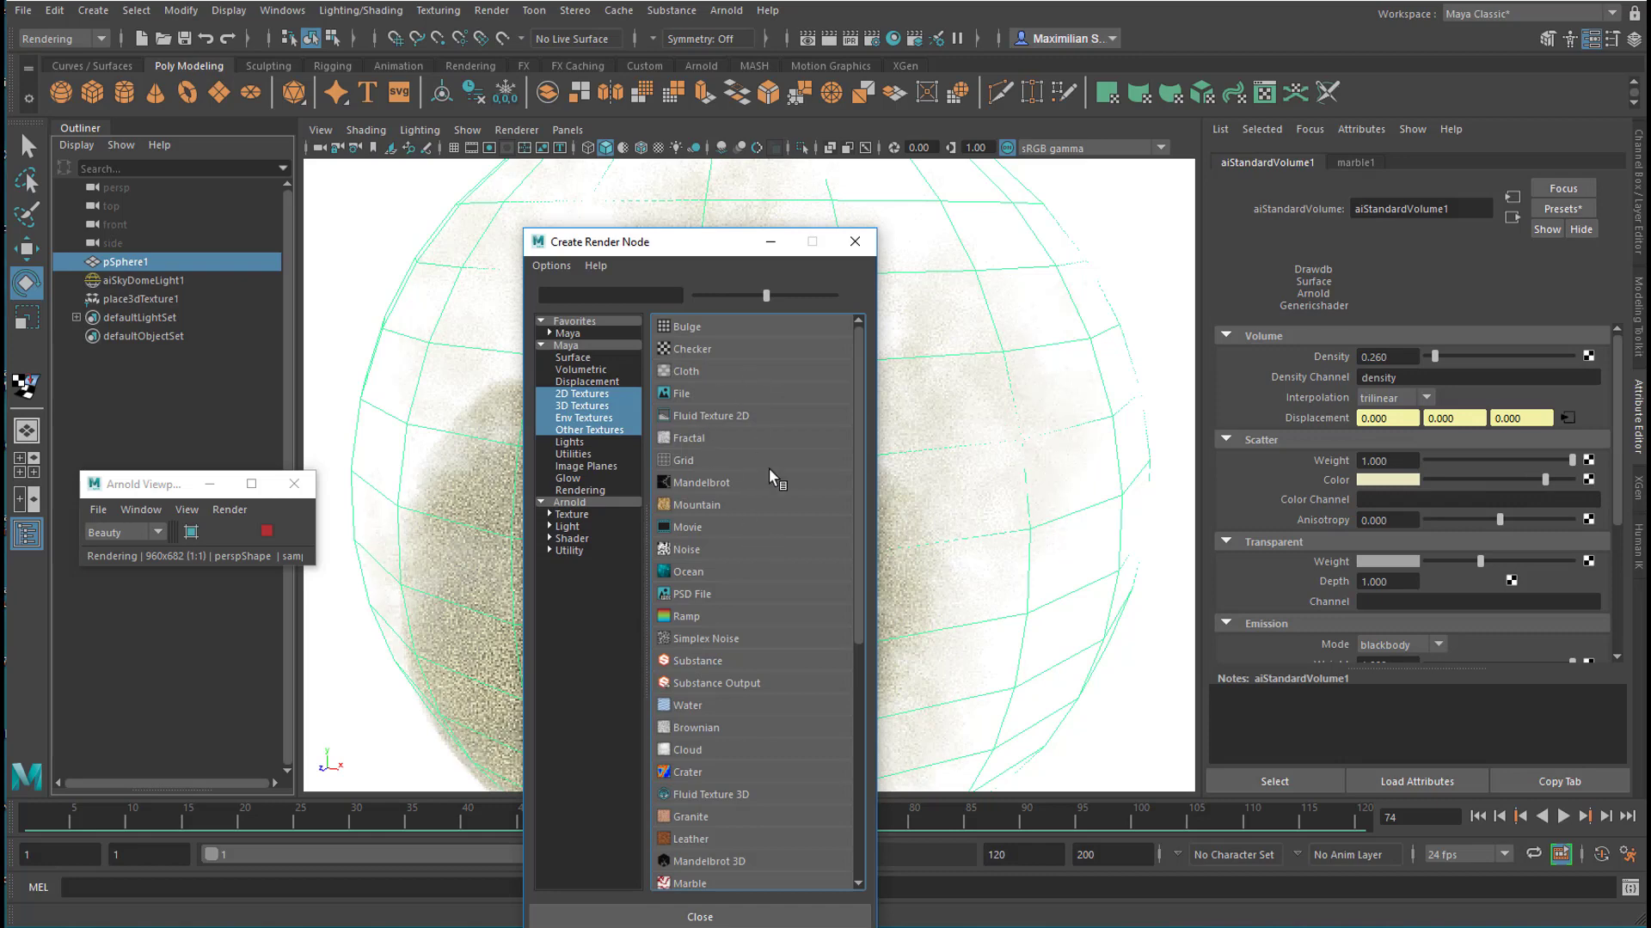
{"action": "left_click", "coordinate": [686, 616]}
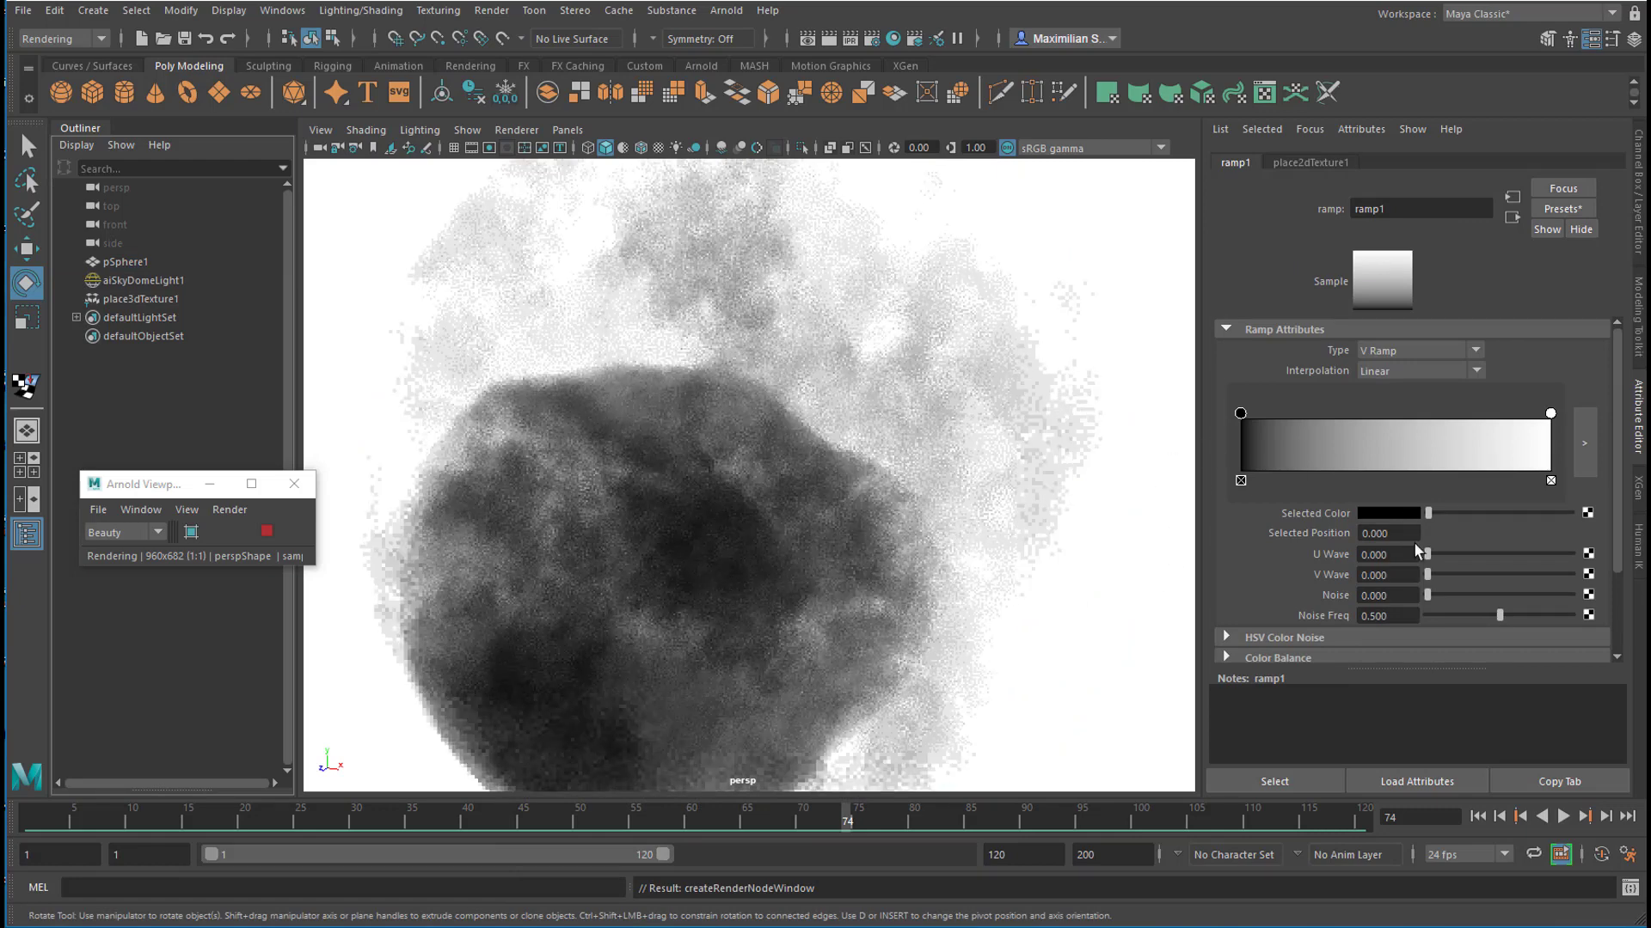
{"action": "left_click", "coordinate": [1370, 442]}
{"action": "left_click", "coordinate": [1388, 513]}
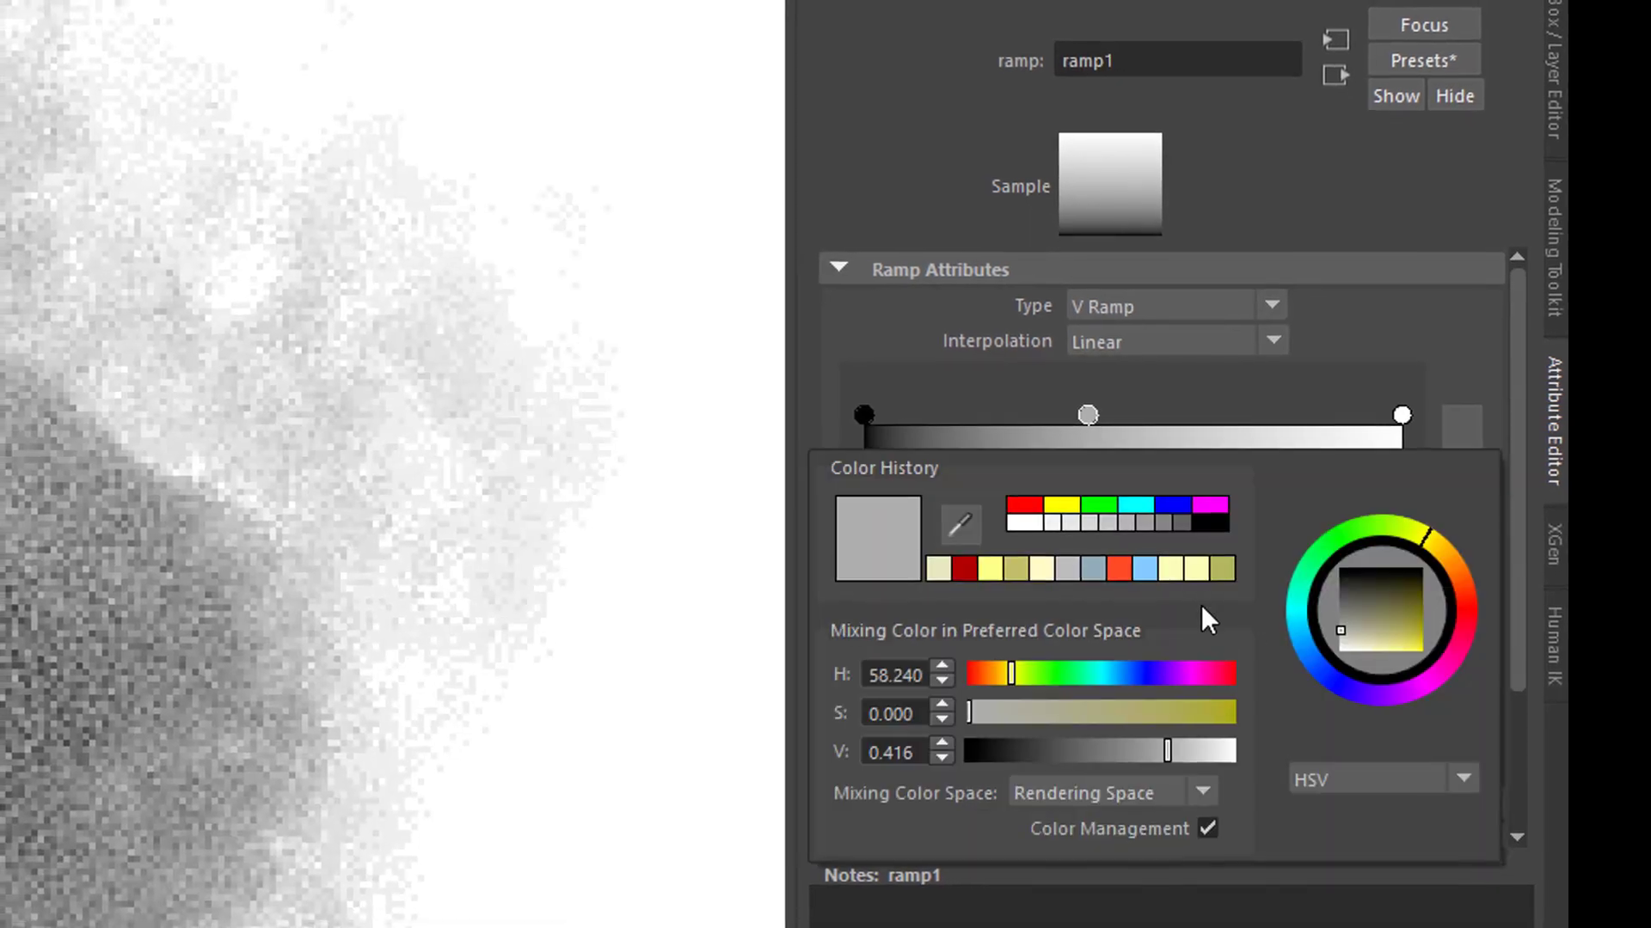
{"action": "left_click", "coordinate": [1464, 611]}
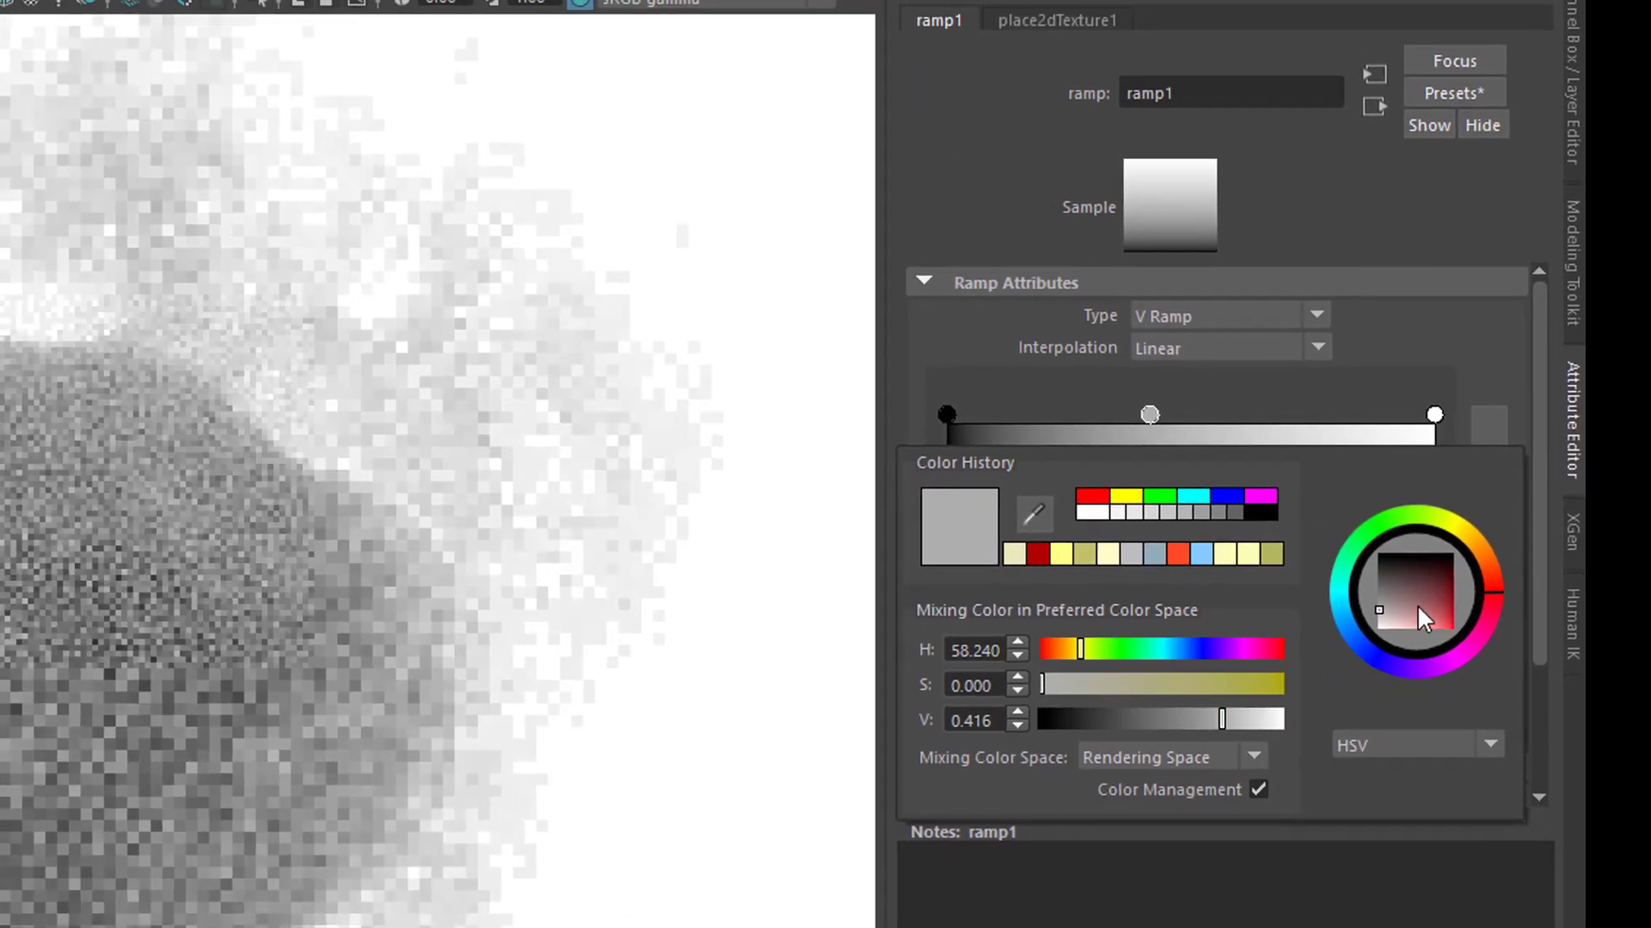
{"action": "left_click_drag", "start_coordinate": [1416, 606], "coordinate": [1453, 605]}
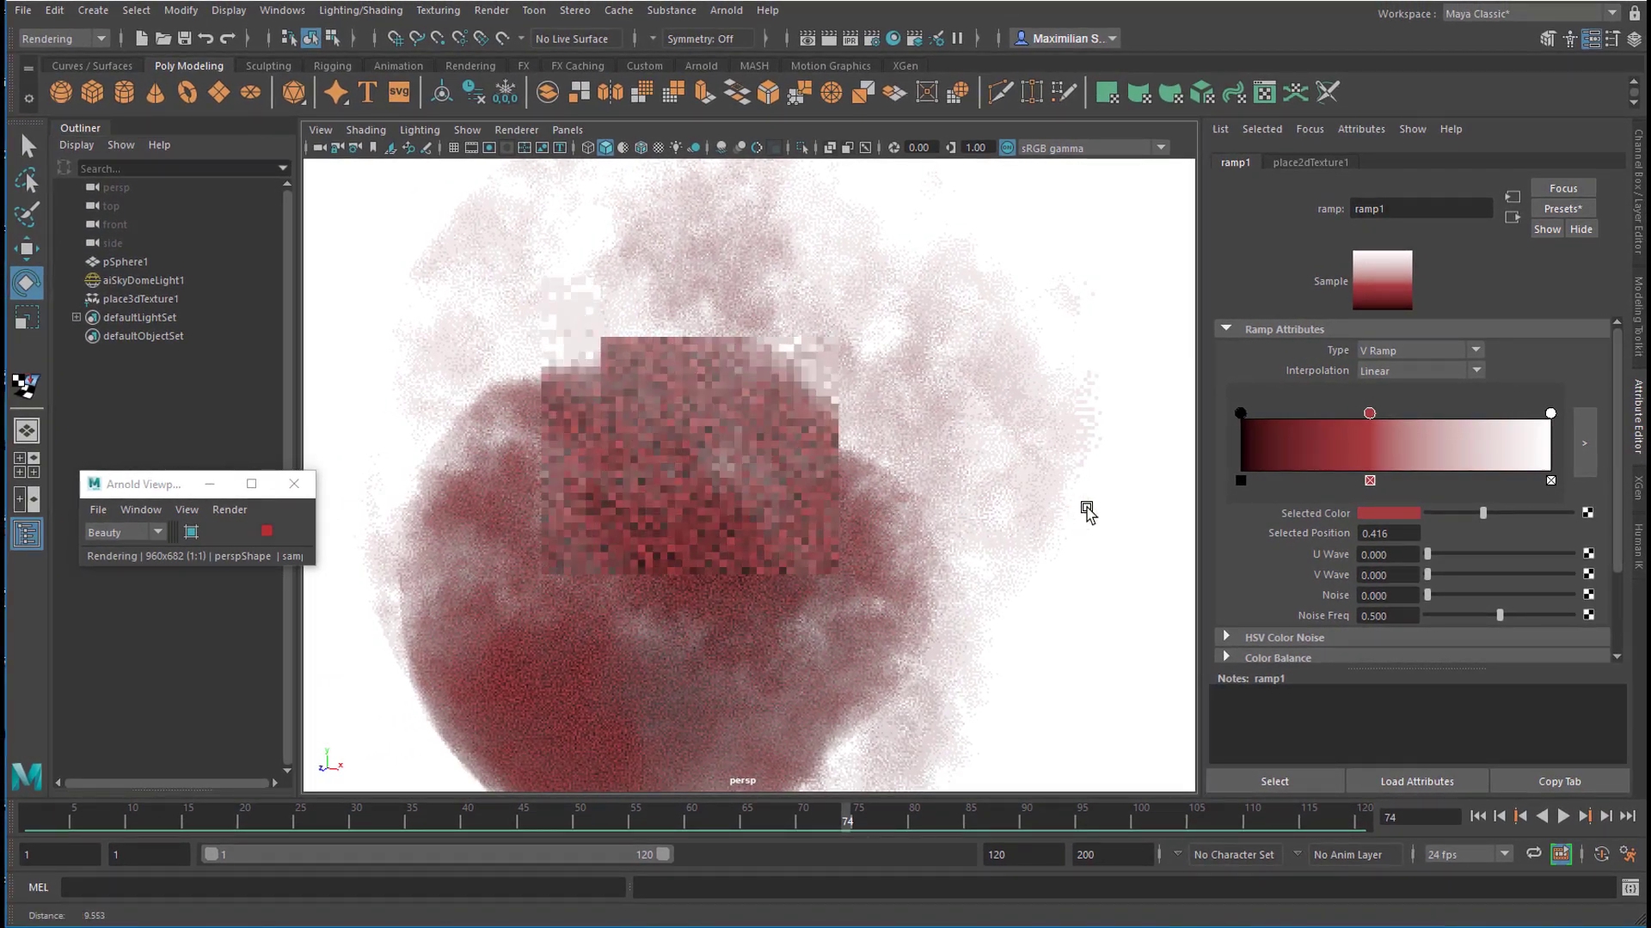
Examine the ramp-colored volume up close and from another angle
{"action": "scroll", "coordinate": [1085, 512], "scroll_direction": "up", "scroll_amount": 5}
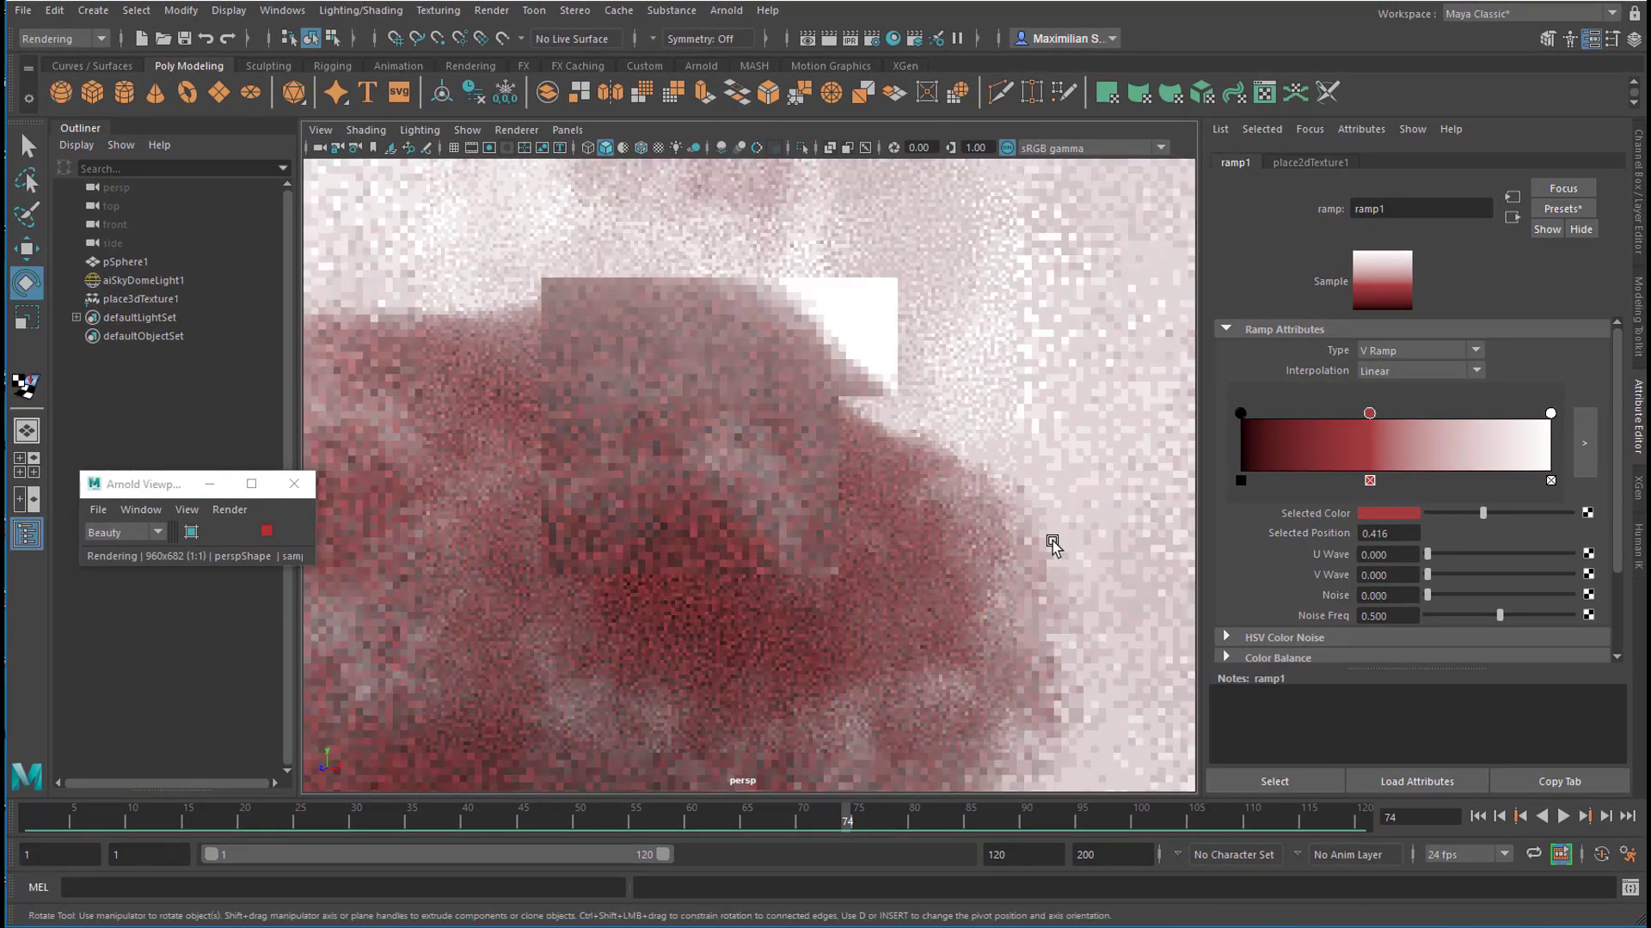
{"action": "left_click_drag", "start_coordinate": [1052, 543], "coordinate": [788, 484], "text": "alt"}
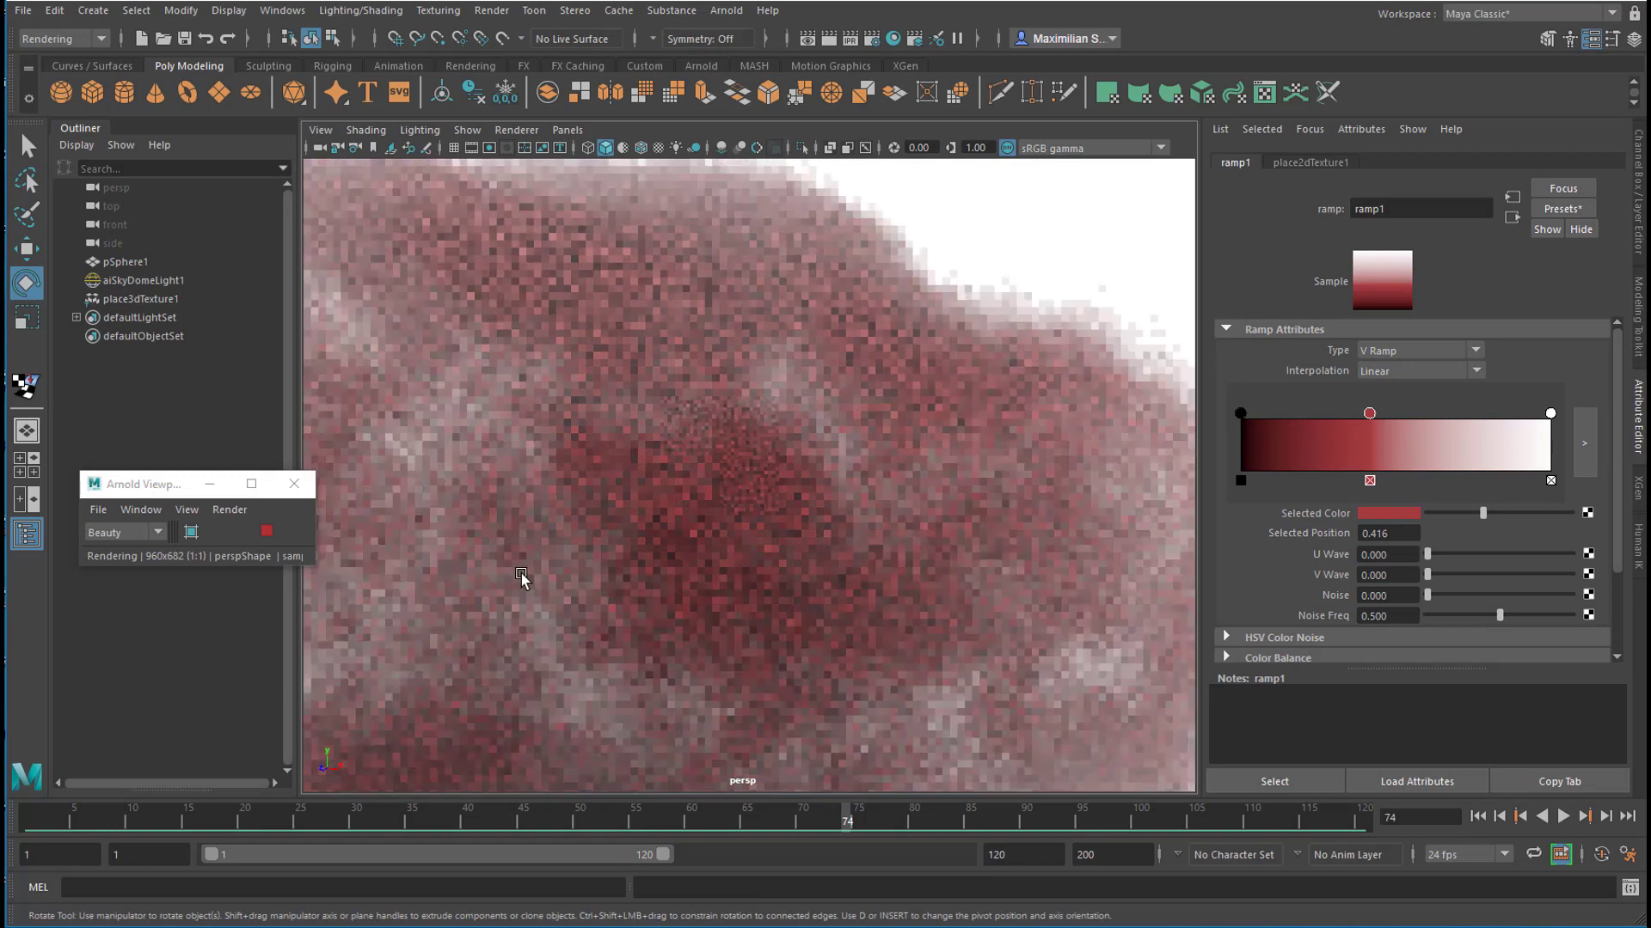
{"action": "scroll", "coordinate": [523, 579], "scroll_direction": "up", "scroll_amount": 2}
{"action": "left_click_drag", "start_coordinate": [802, 634], "coordinate": [782, 712], "text": "alt"}
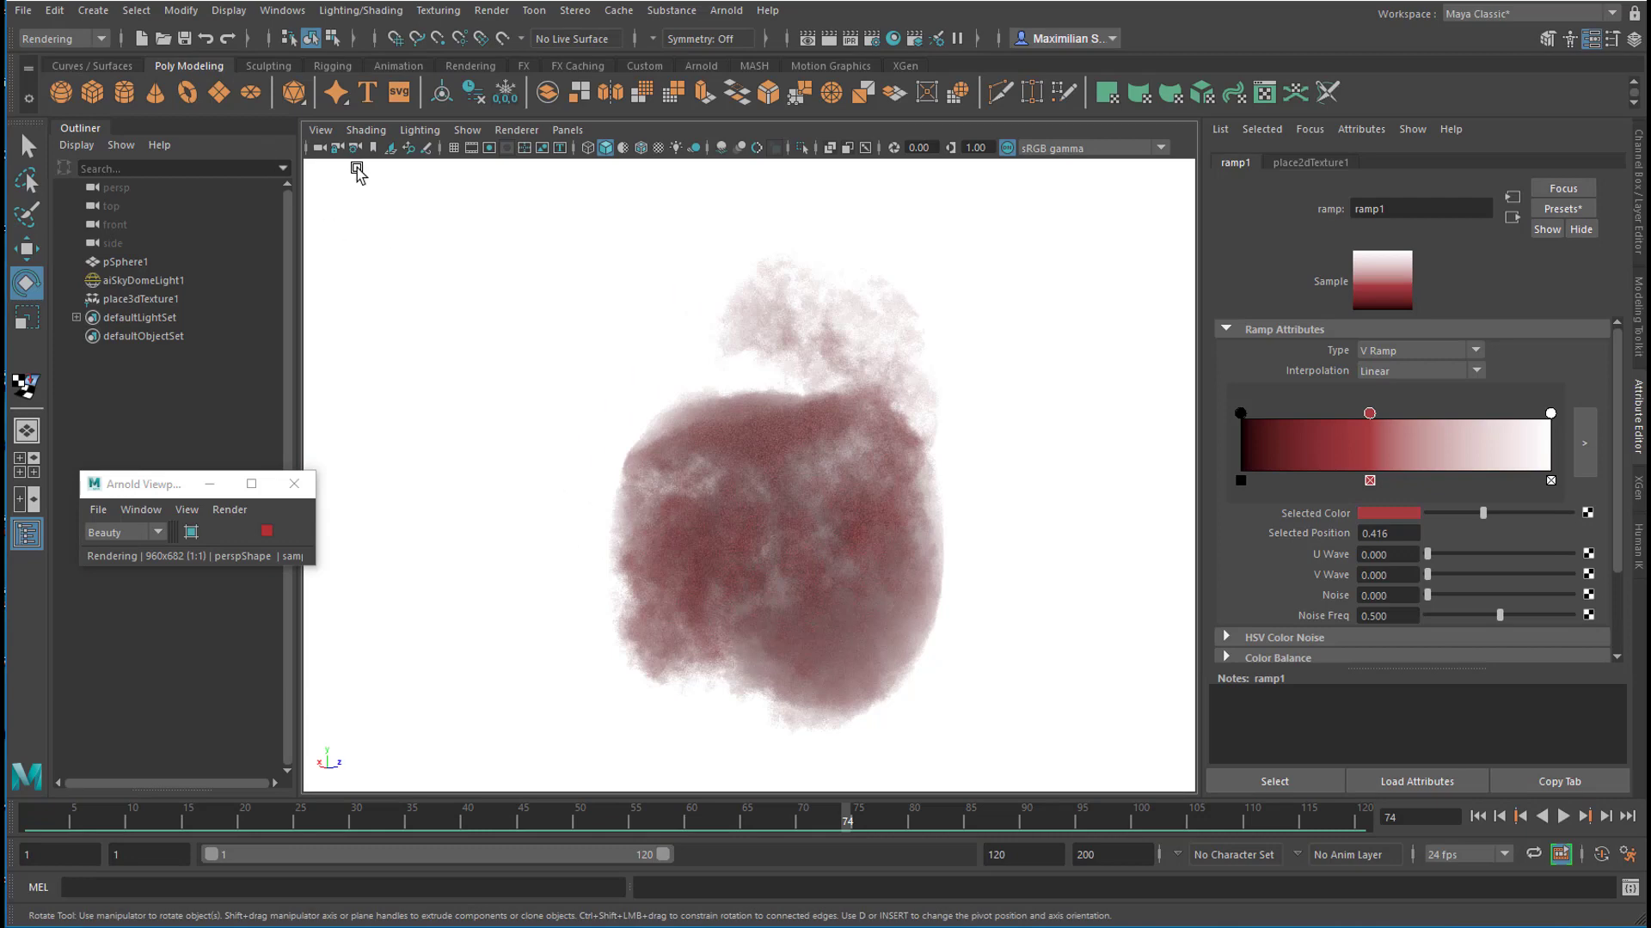
Create a new camera from the current view, return to frame 1 and select that camera
{"action": "left_click", "coordinate": [320, 130]}
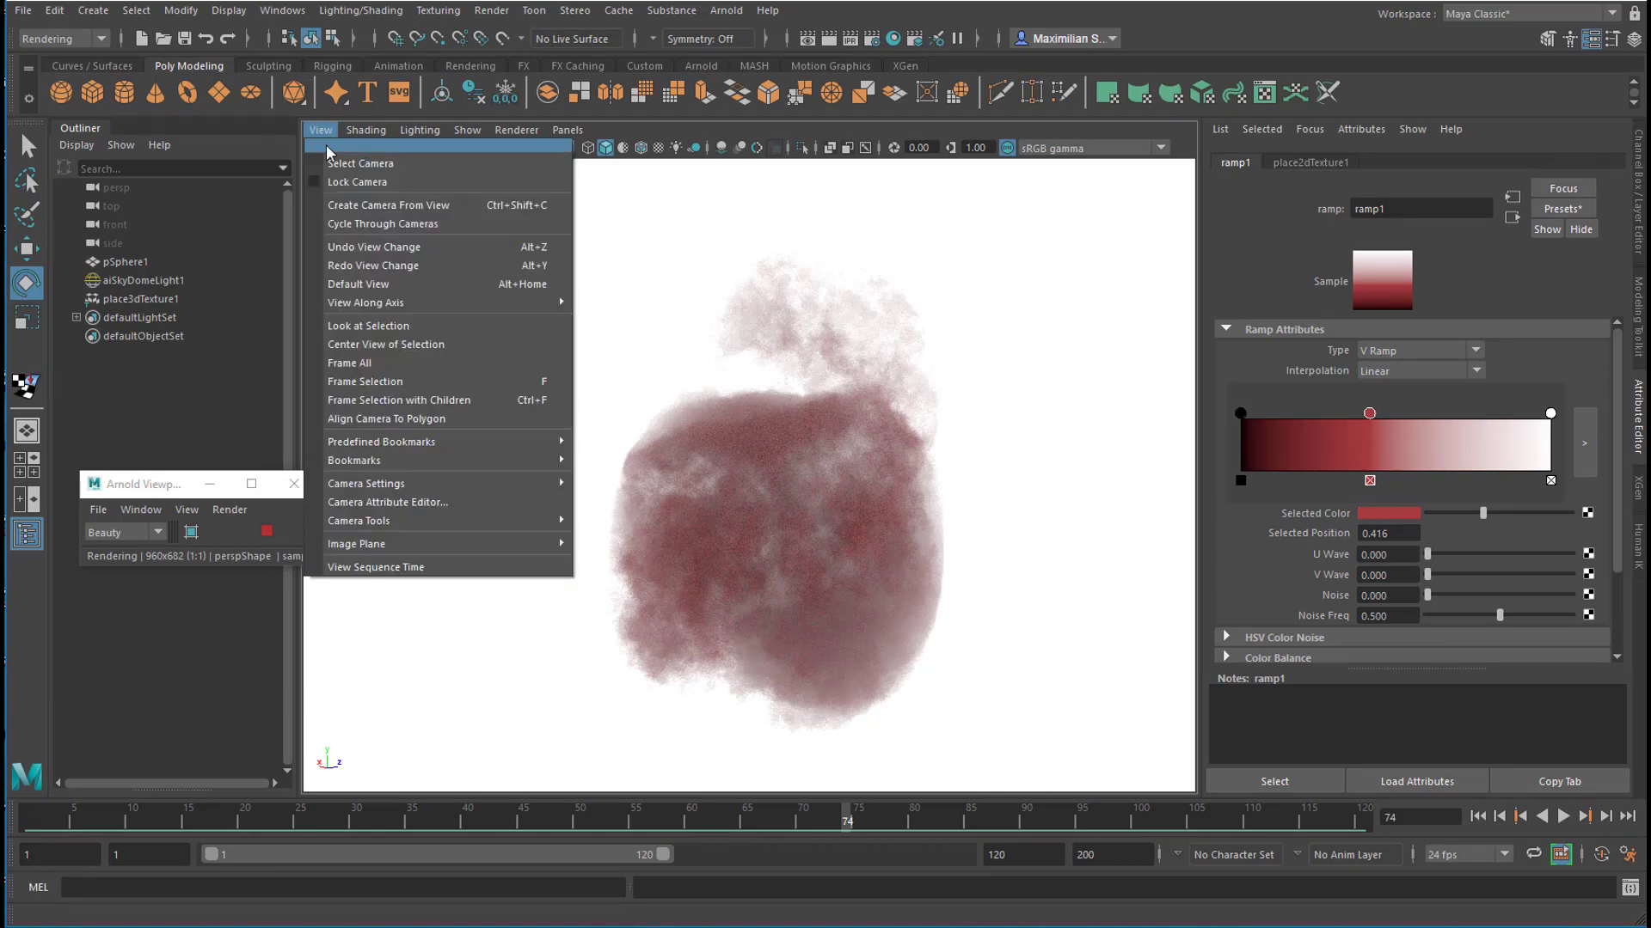
{"action": "left_click", "coordinate": [362, 206]}
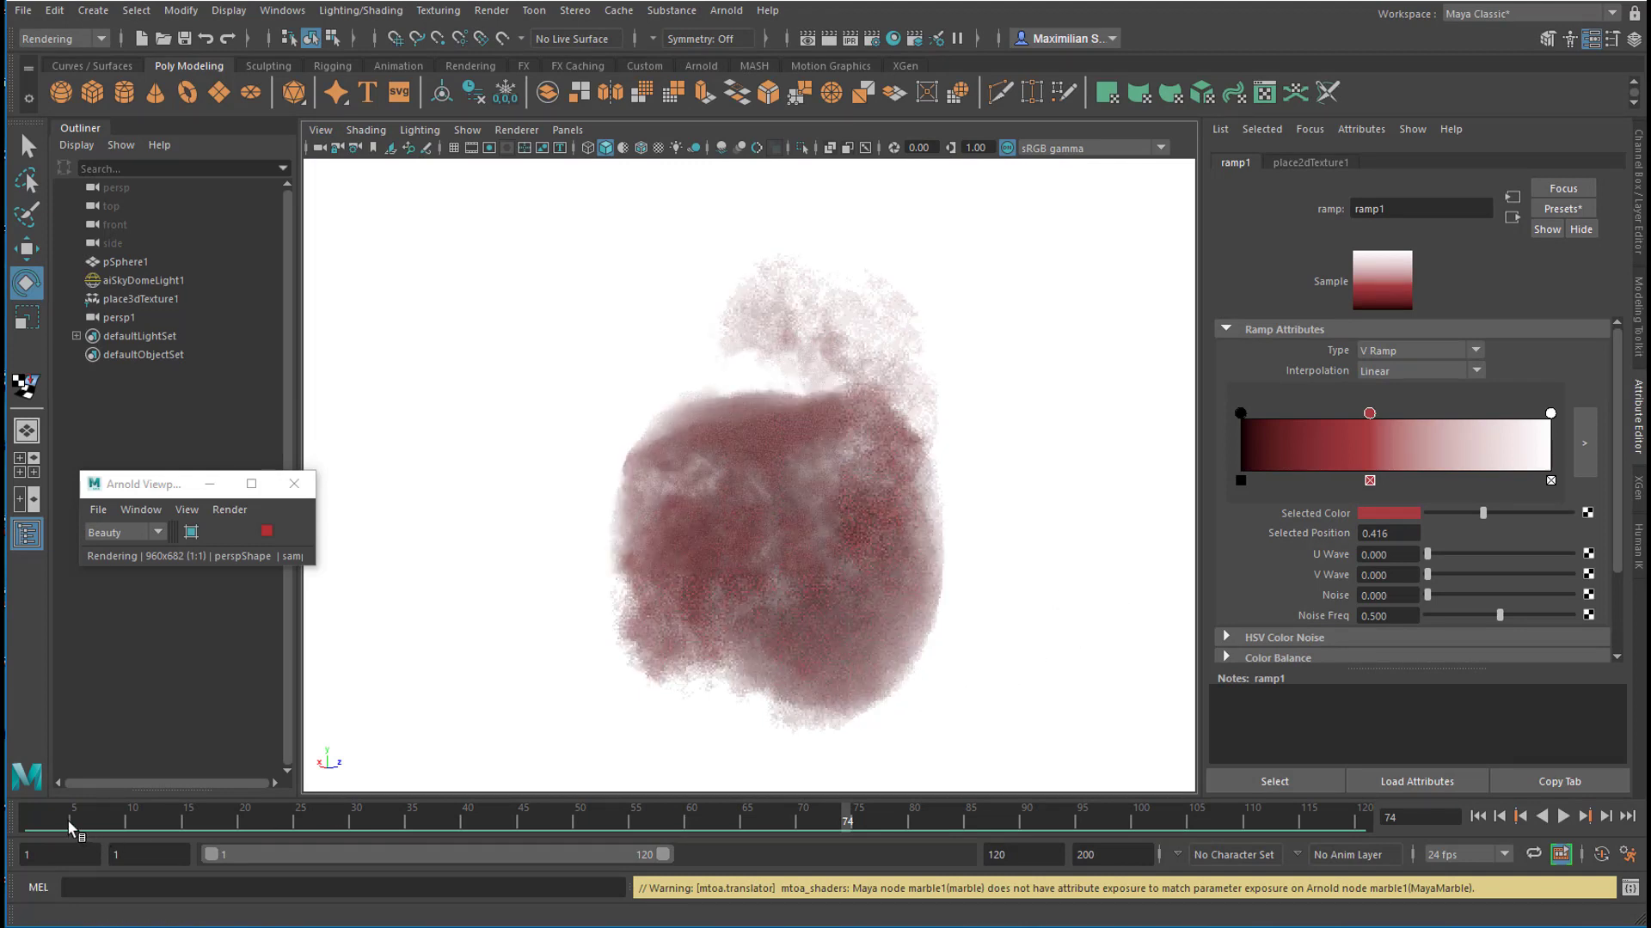
{"action": "left_click_drag", "start_coordinate": [70, 828], "coordinate": [29, 825]}
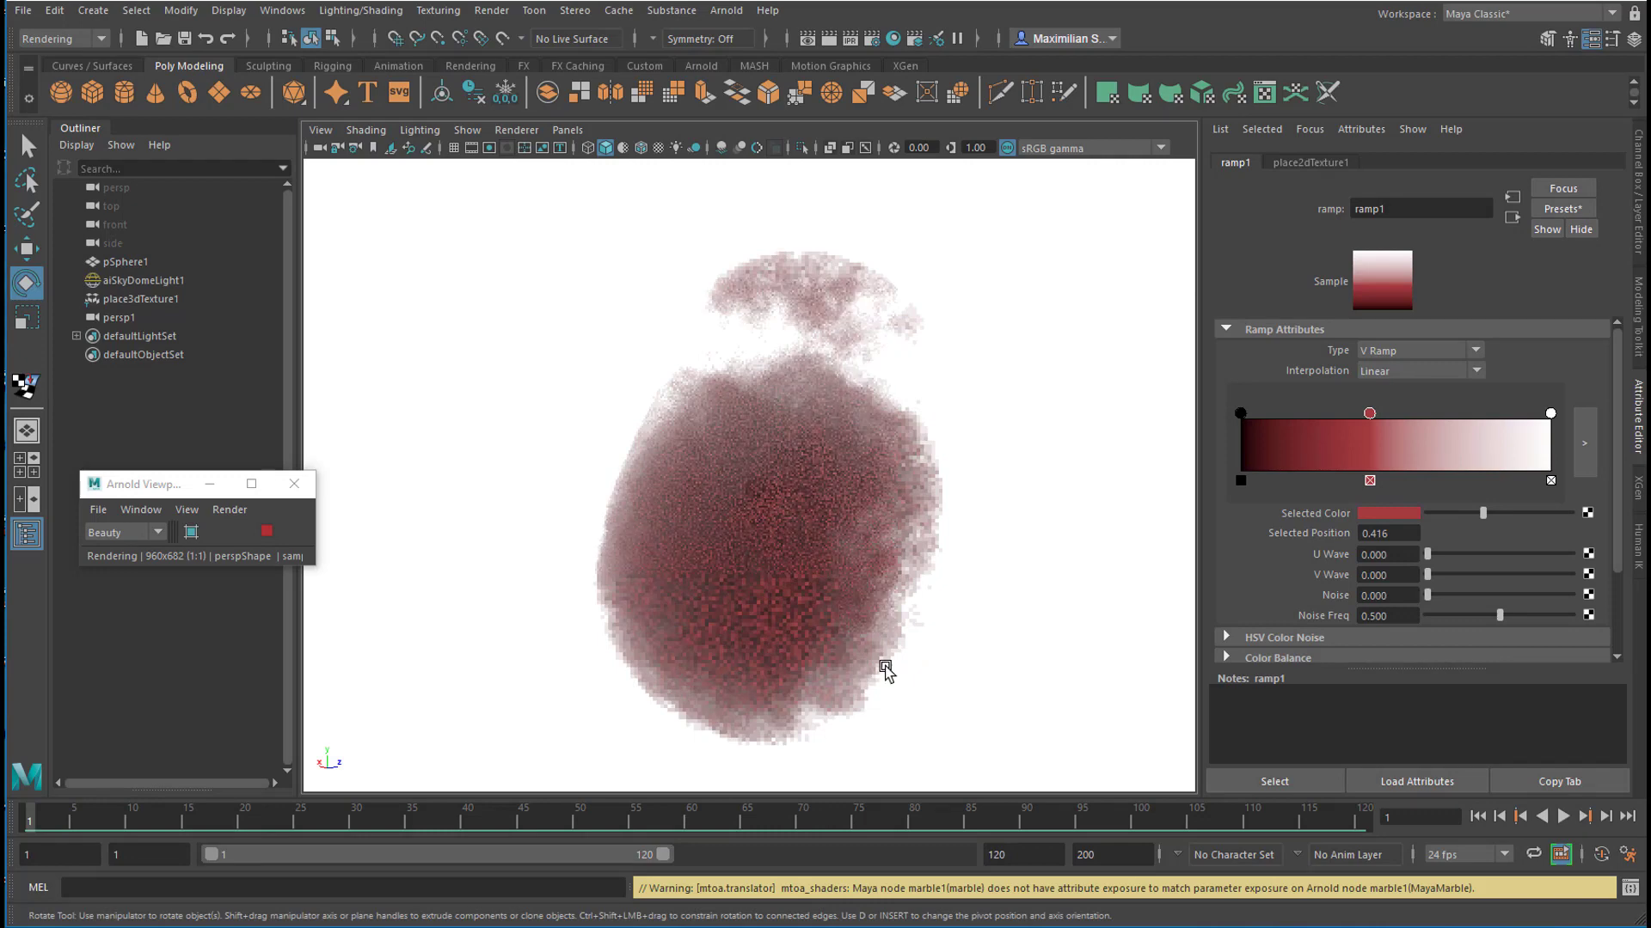
{"action": "left_click", "coordinate": [134, 322]}
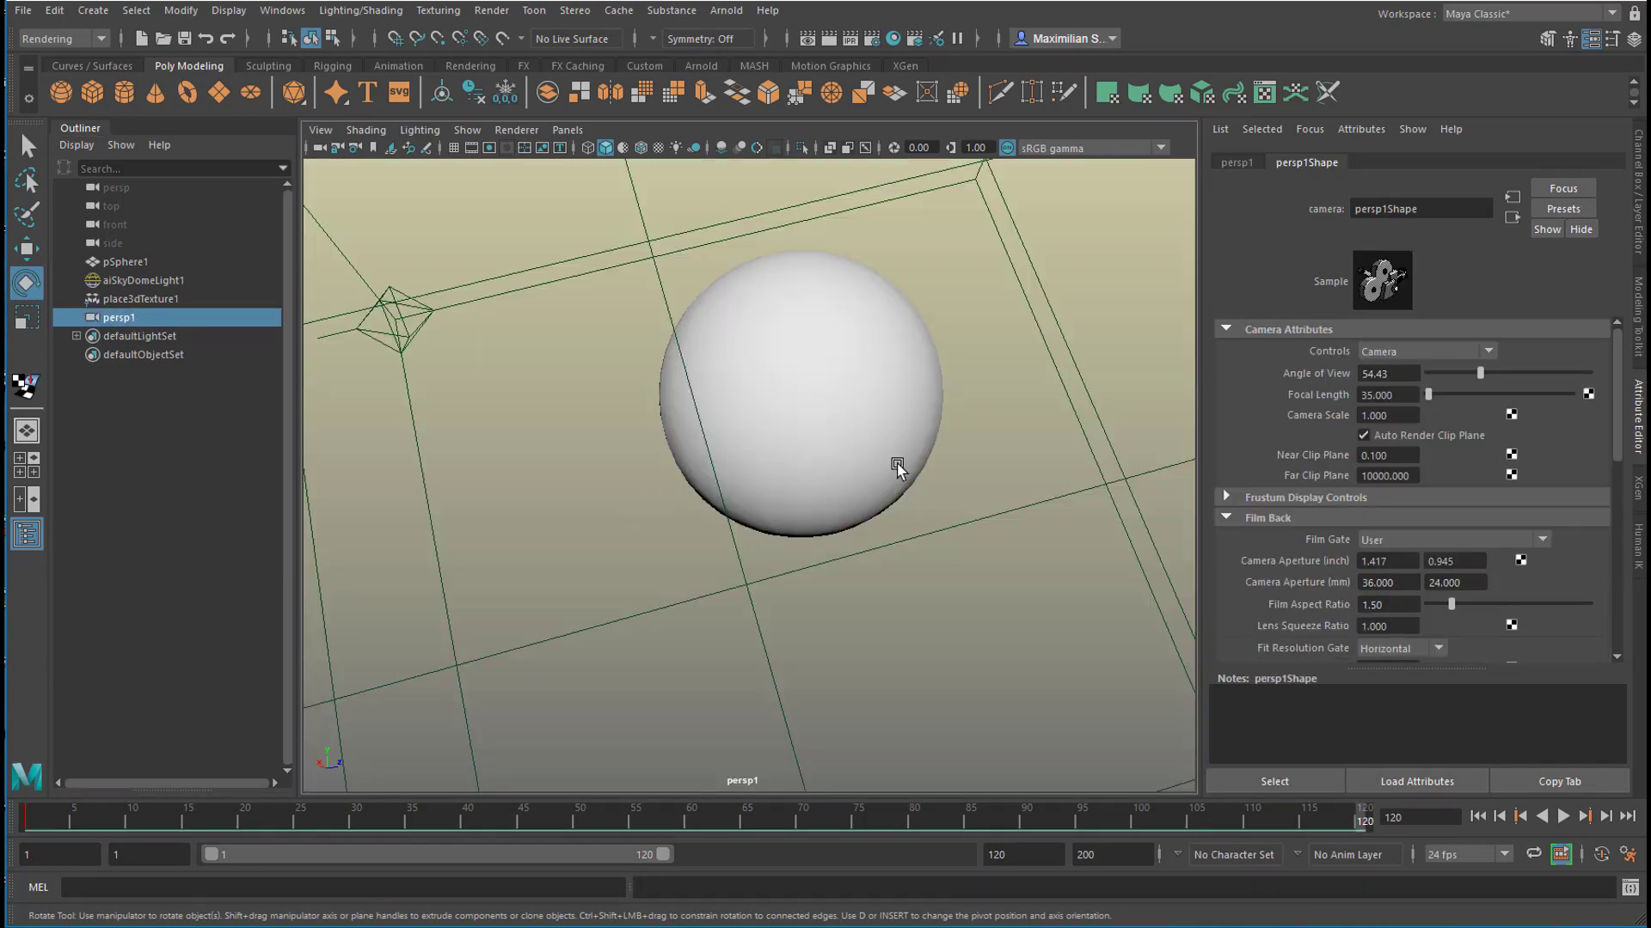
Move the new camera forward until it is inside the sphere and set a keyframe for it at frame 120
{"action": "right_click_drag", "start_coordinate": [869, 445], "coordinate": [1415, 529], "text": "alt"}
{"action": "scroll", "coordinate": [716, 438], "scroll_direction": "up", "scroll_amount": 8}
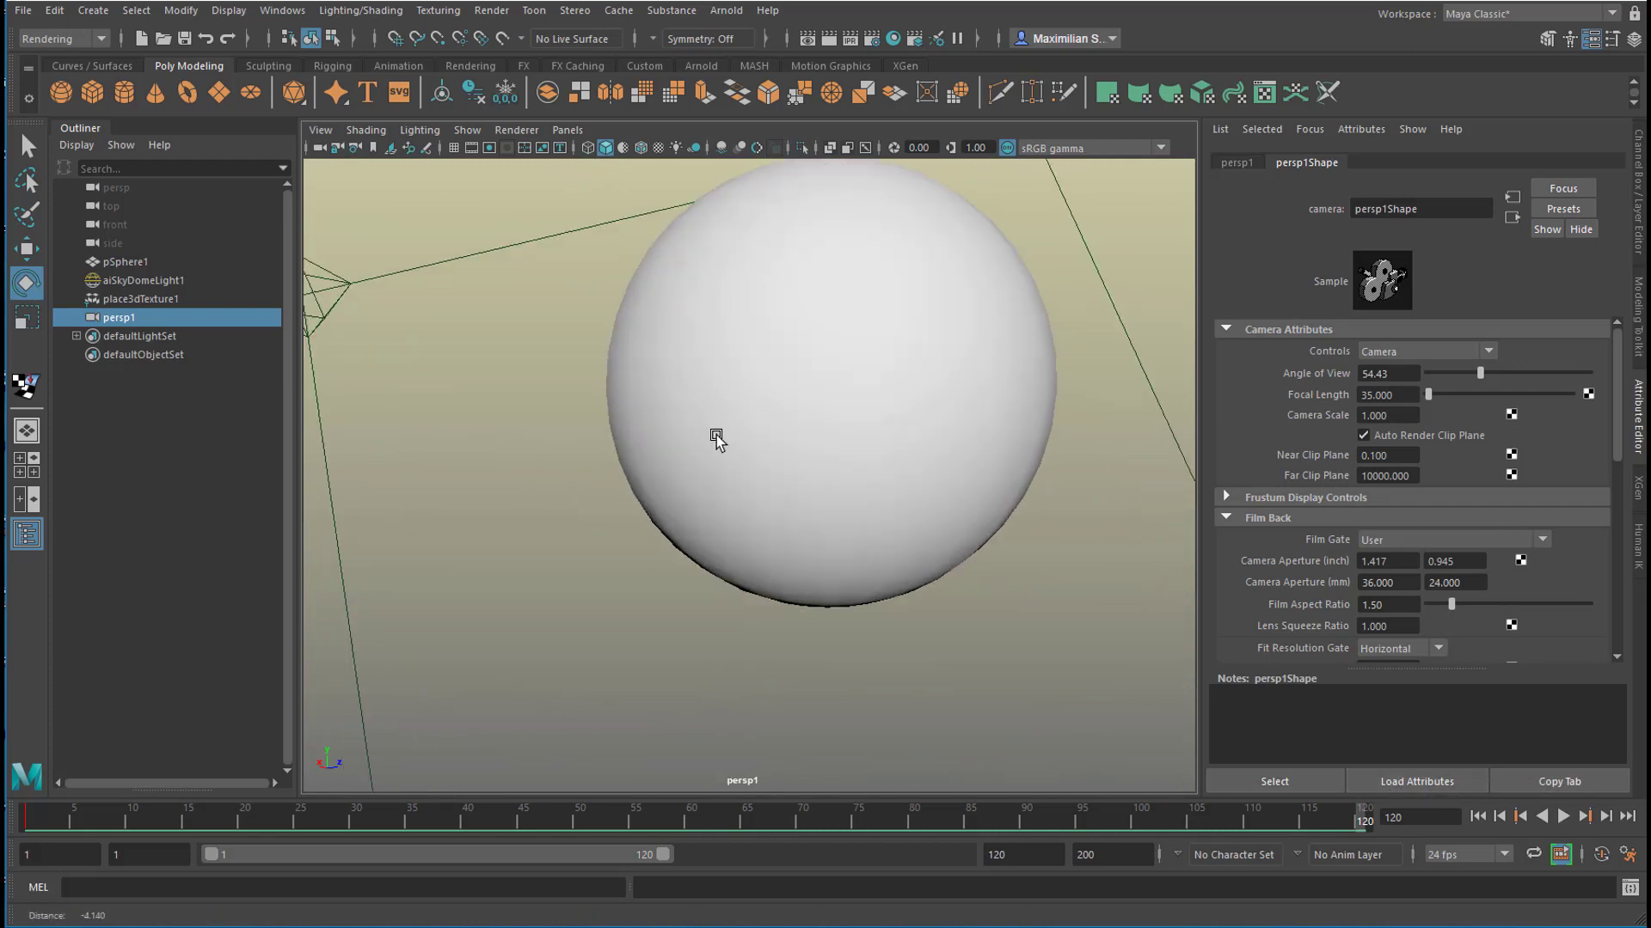
{"action": "right_click_drag", "start_coordinate": [997, 430], "coordinate": [746, 602], "text": "alt"}
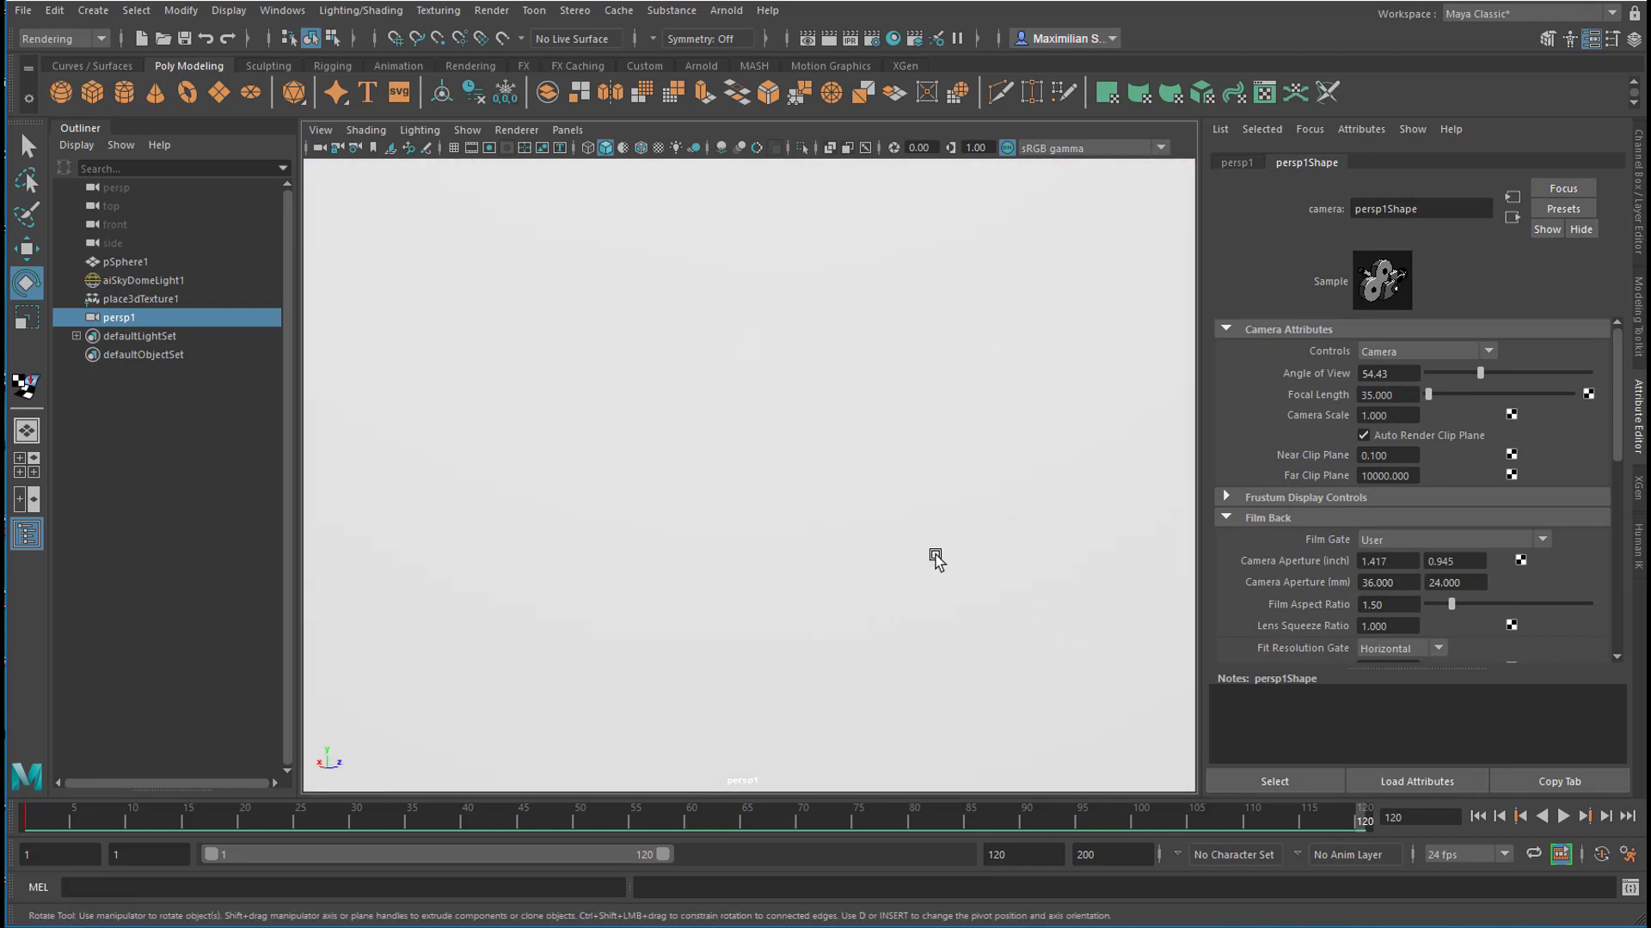
{"action": "key", "text": "s"}
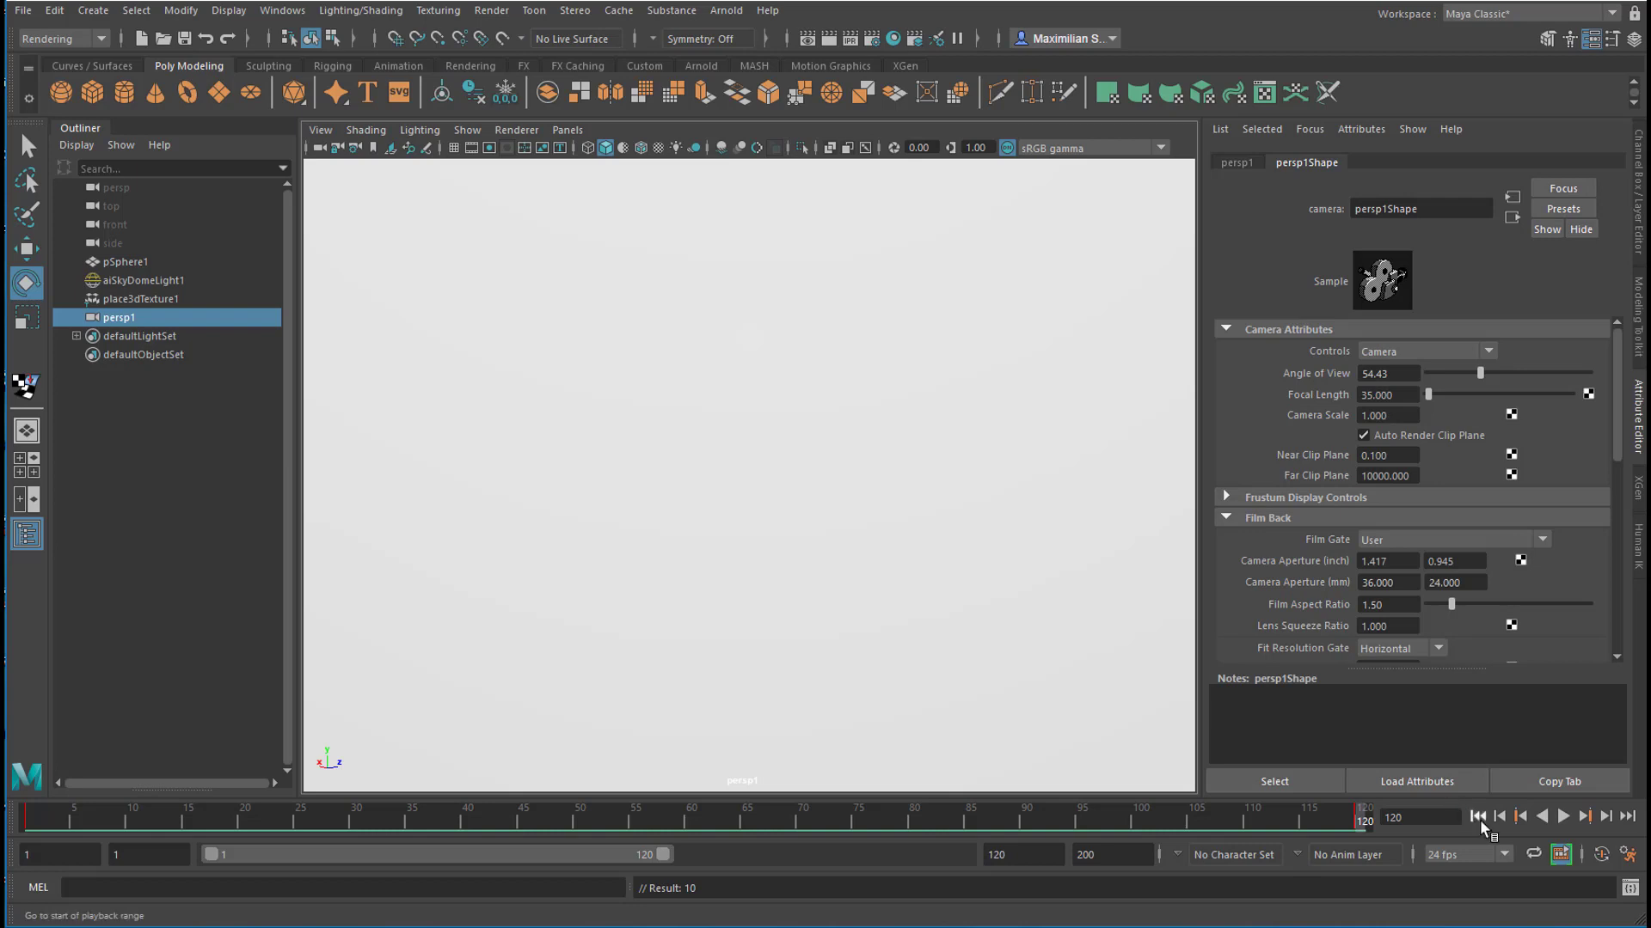
Play the camera animation from the start of the range and stop it at frame 103
{"action": "left_click", "coordinate": [1478, 817]}
{"action": "left_click", "coordinate": [1567, 821]}
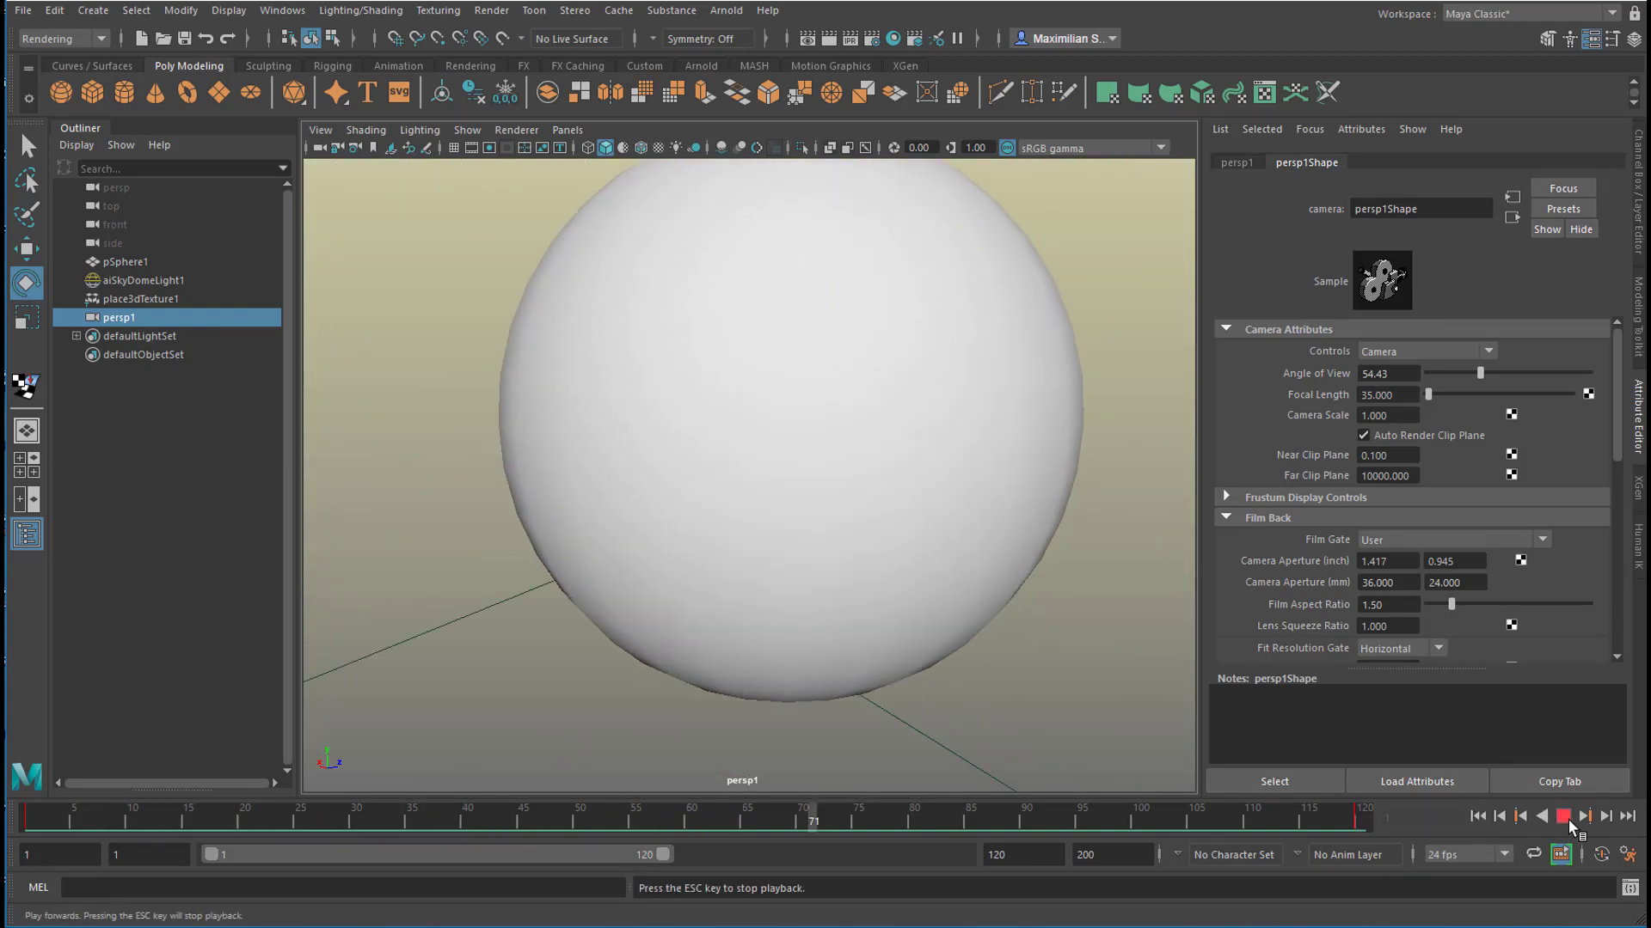
{"action": "left_click", "coordinate": [1566, 821]}
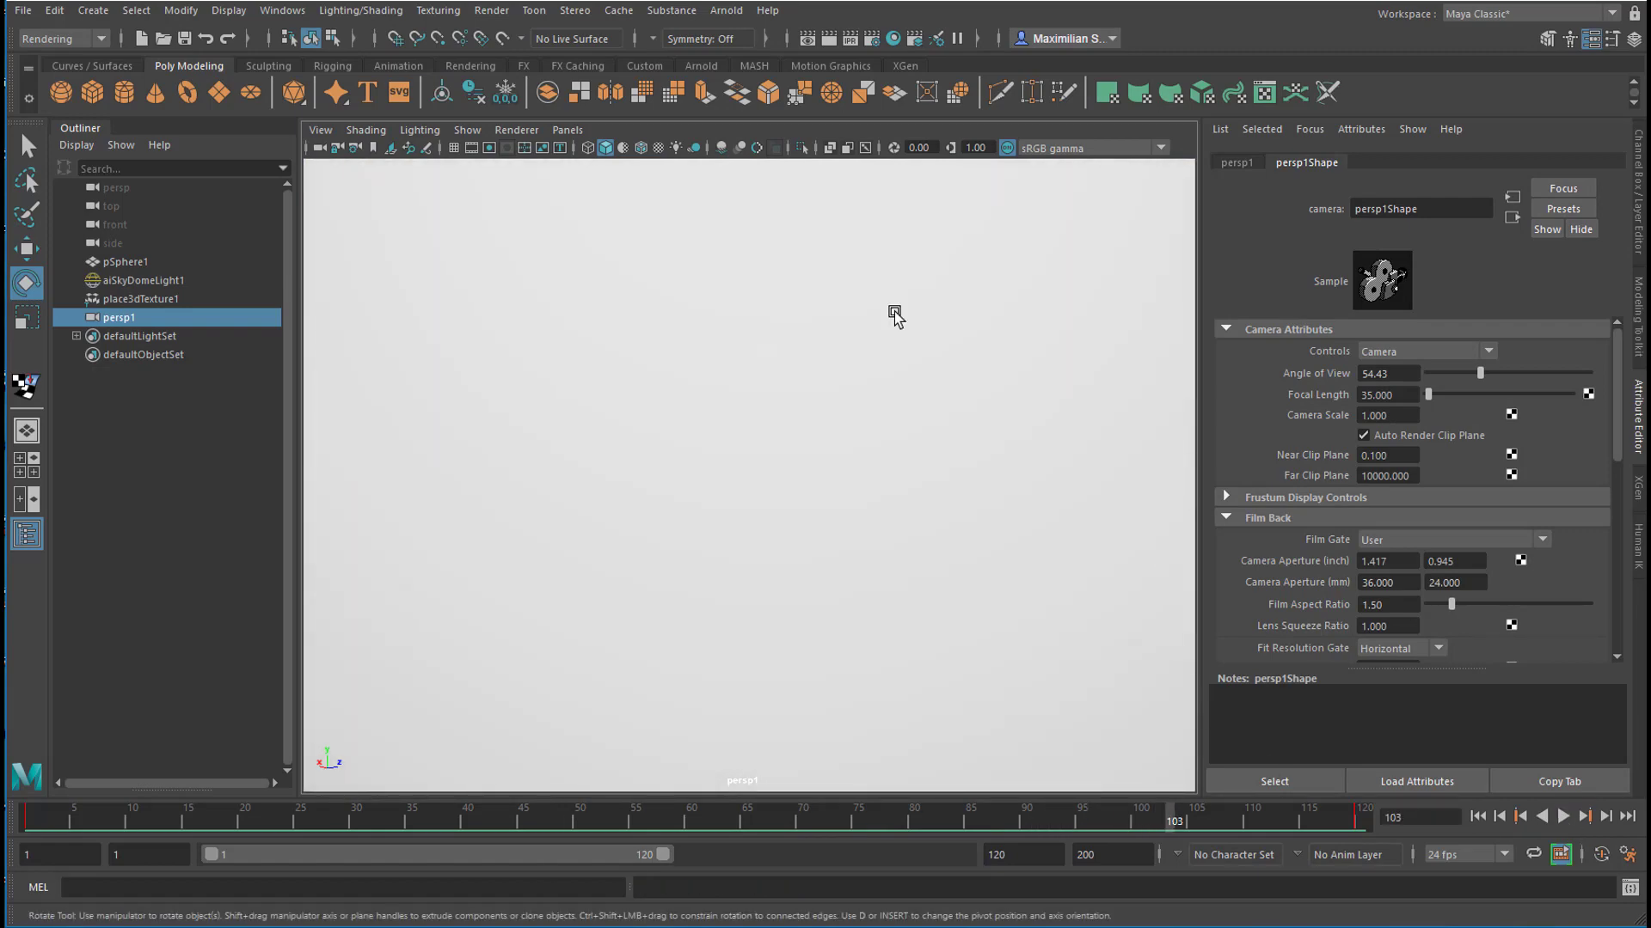
Render the volume in the Arnold RenderView through the persp1Shape camera
{"action": "left_click", "coordinate": [725, 11]}
{"action": "left_click", "coordinate": [730, 41]}
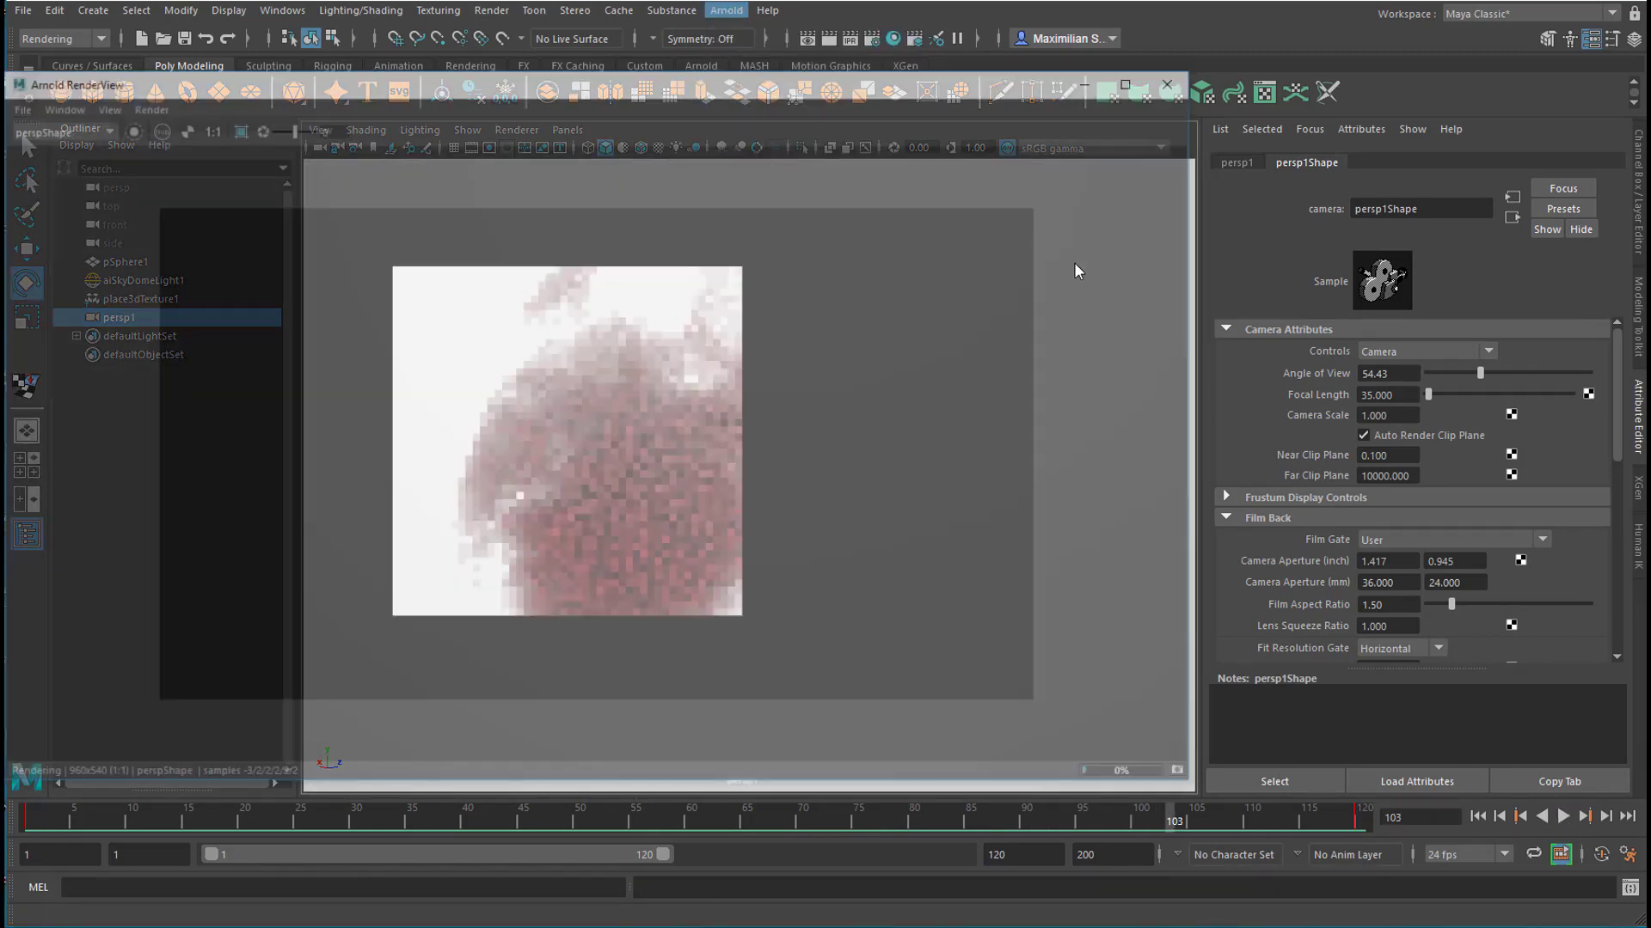
{"action": "left_click", "coordinate": [96, 125]}
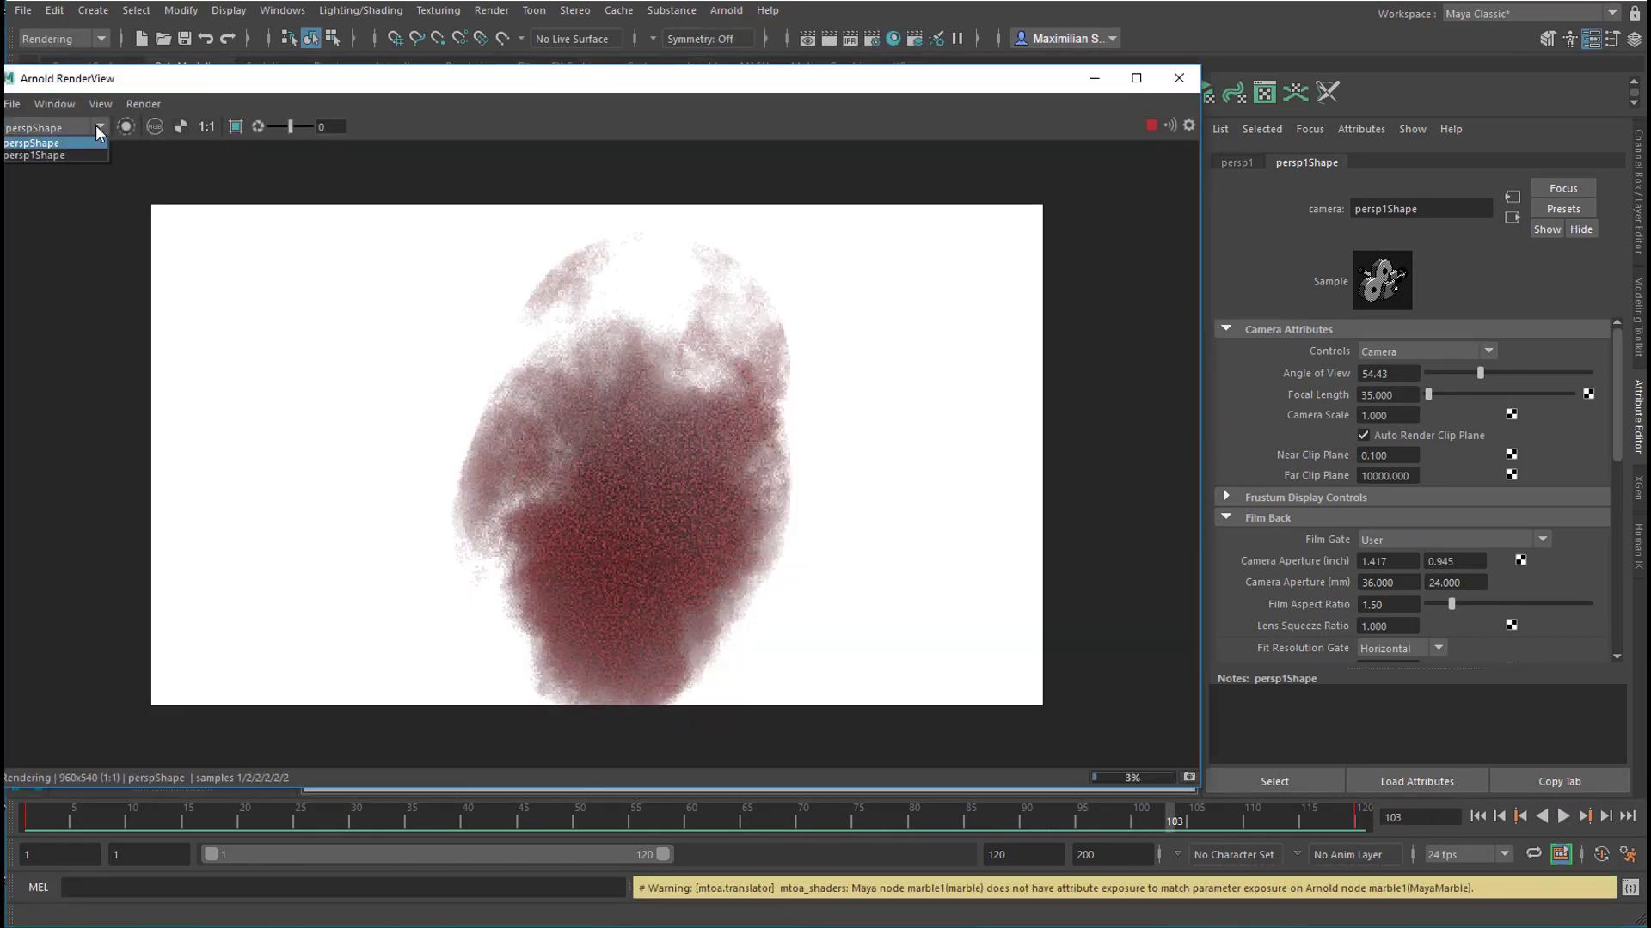
{"action": "left_click", "coordinate": [59, 155]}
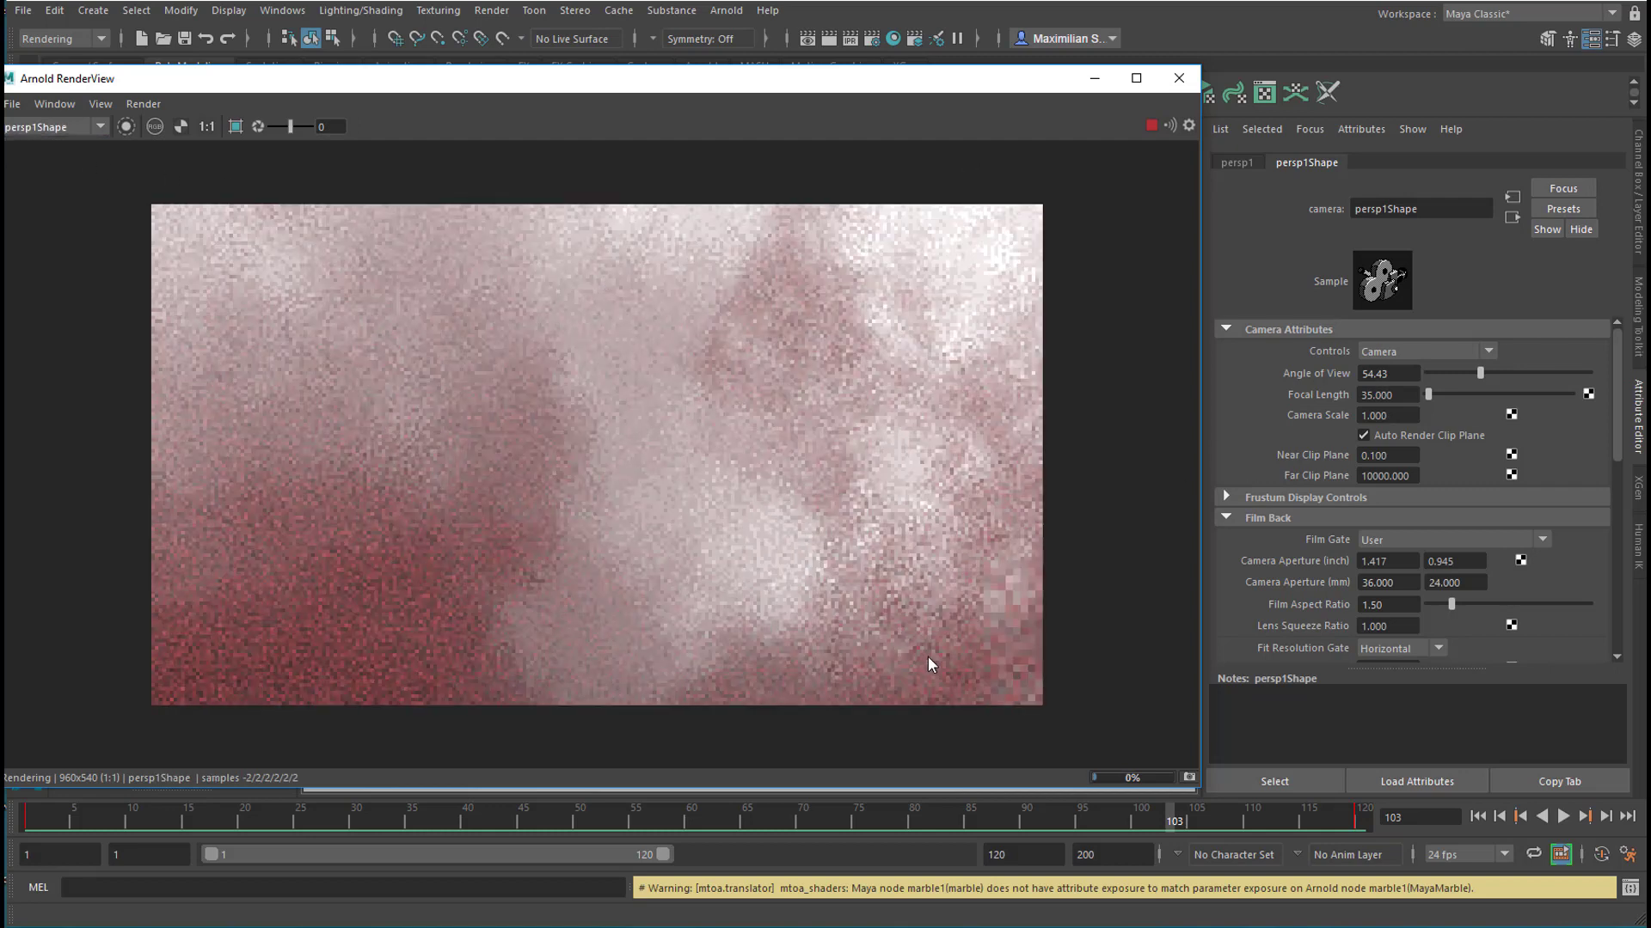